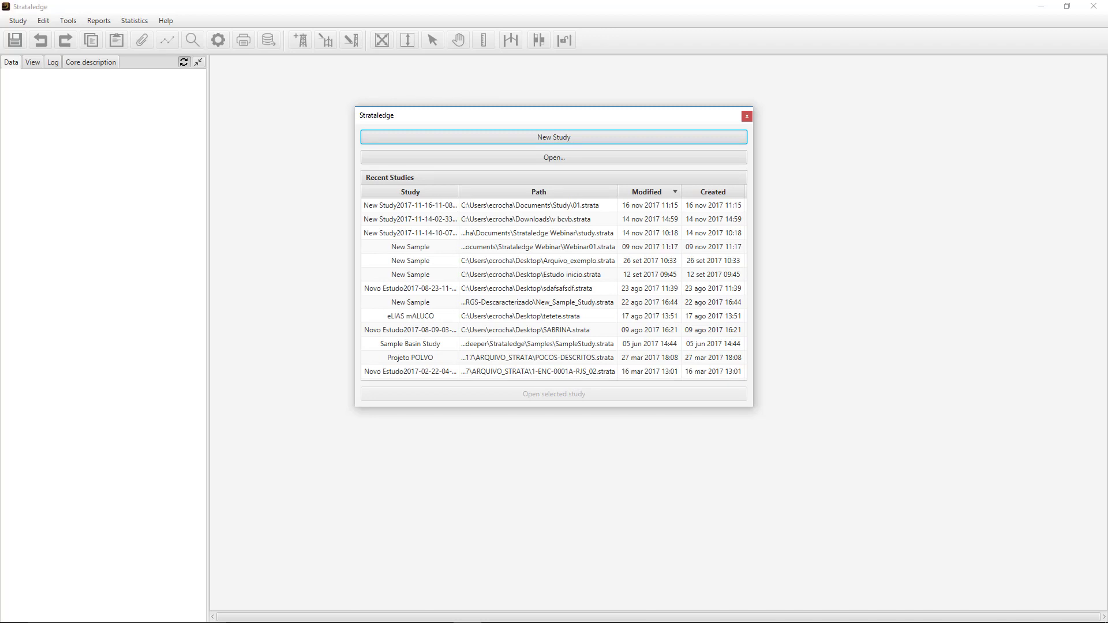
- Create a new study and resize well0 to a depth range from 0 m to 100 m
{"action": "left_click", "coordinate": [550, 139]}
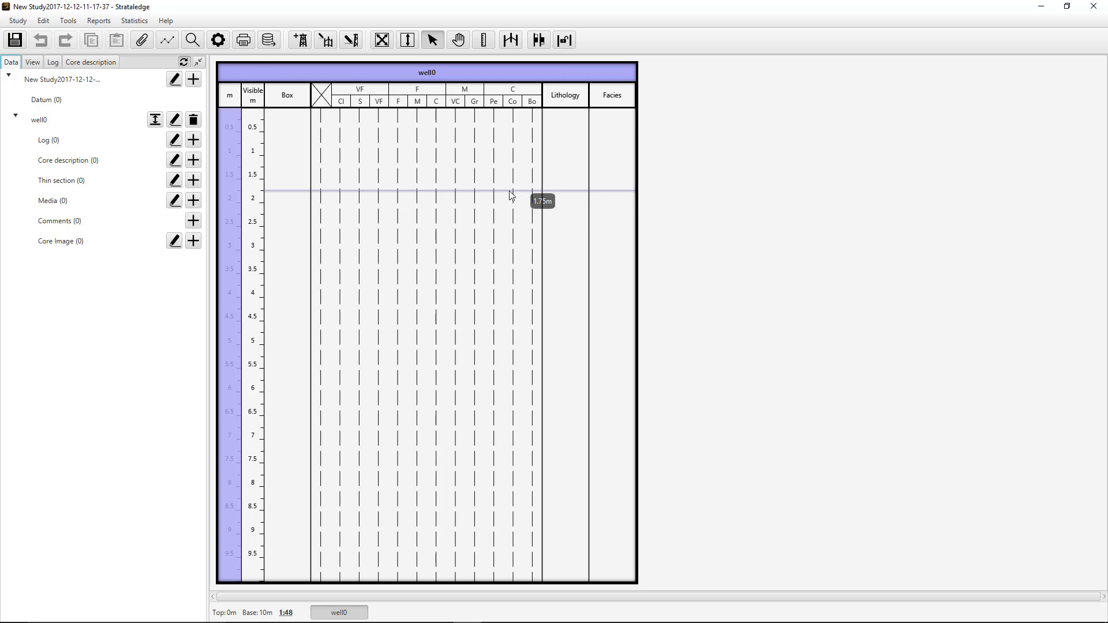
{"action": "left_click", "coordinate": [155, 120]}
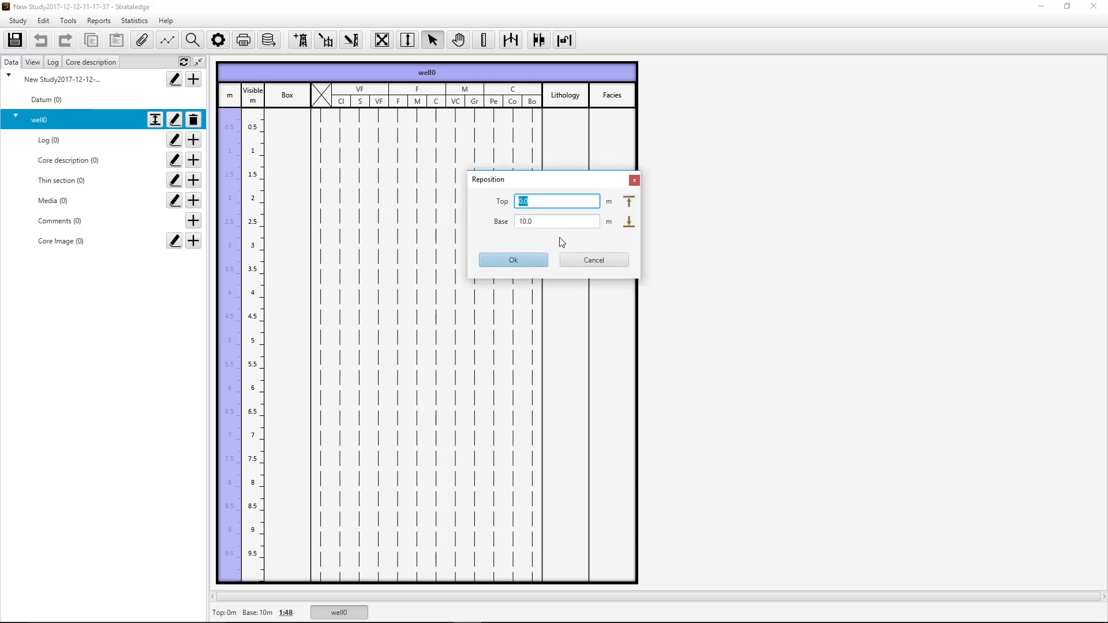
{"action": "left_click_drag", "start_coordinate": [563, 222], "coordinate": [511, 216]}
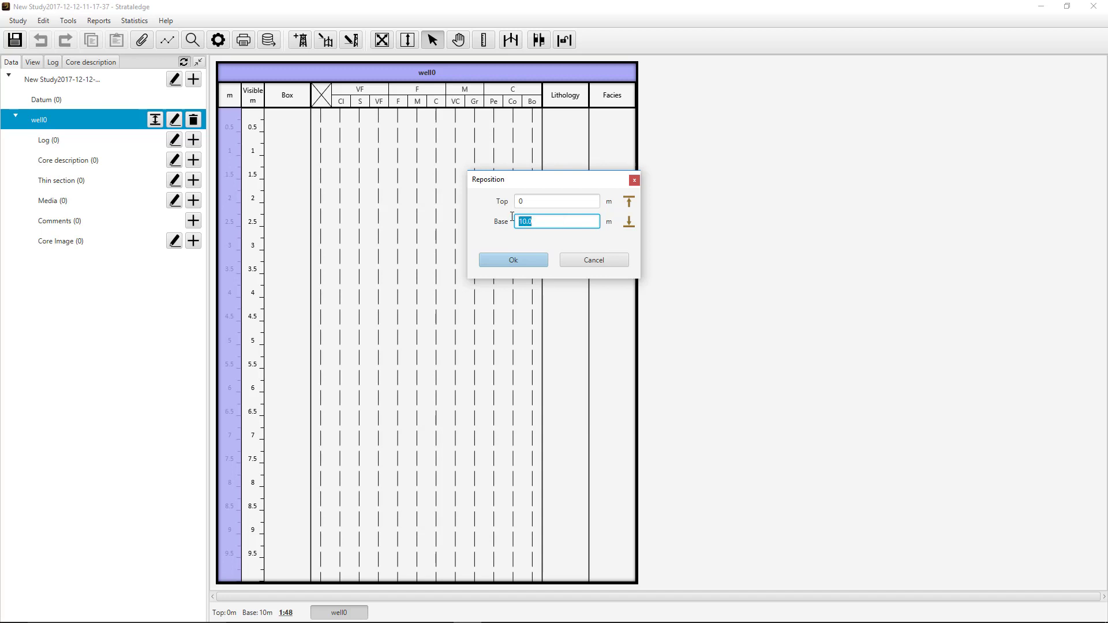
{"action": "type", "text": "100"}
{"action": "left_click", "coordinate": [528, 261]}
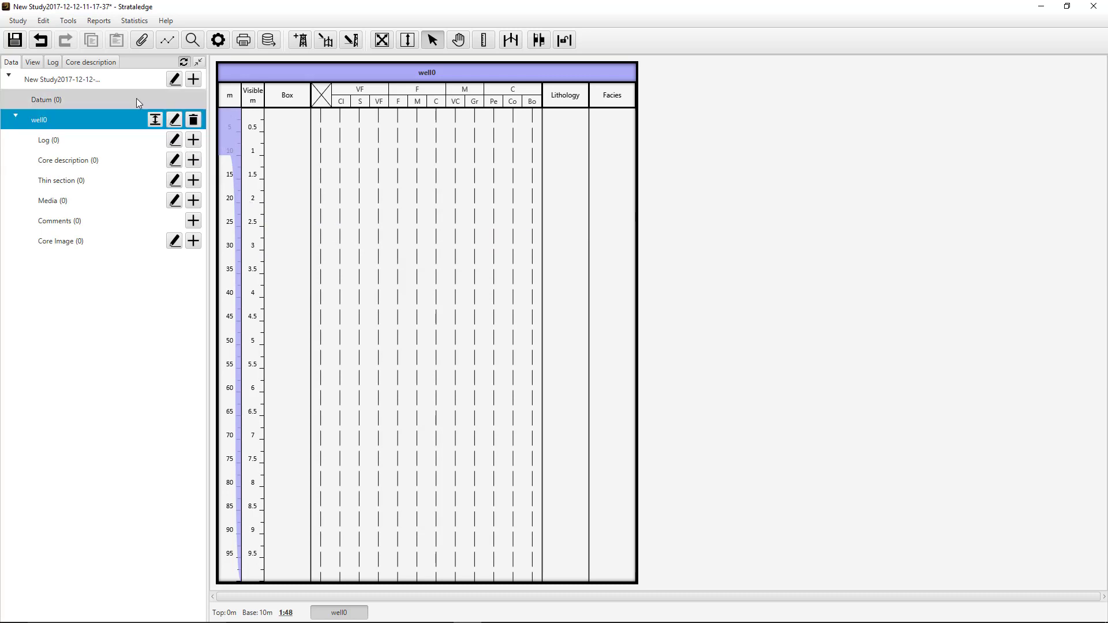
- Create a core box named 1 in well0 with its top at 9 m and its base at 10 m
{"action": "left_click", "coordinate": [81, 63]}
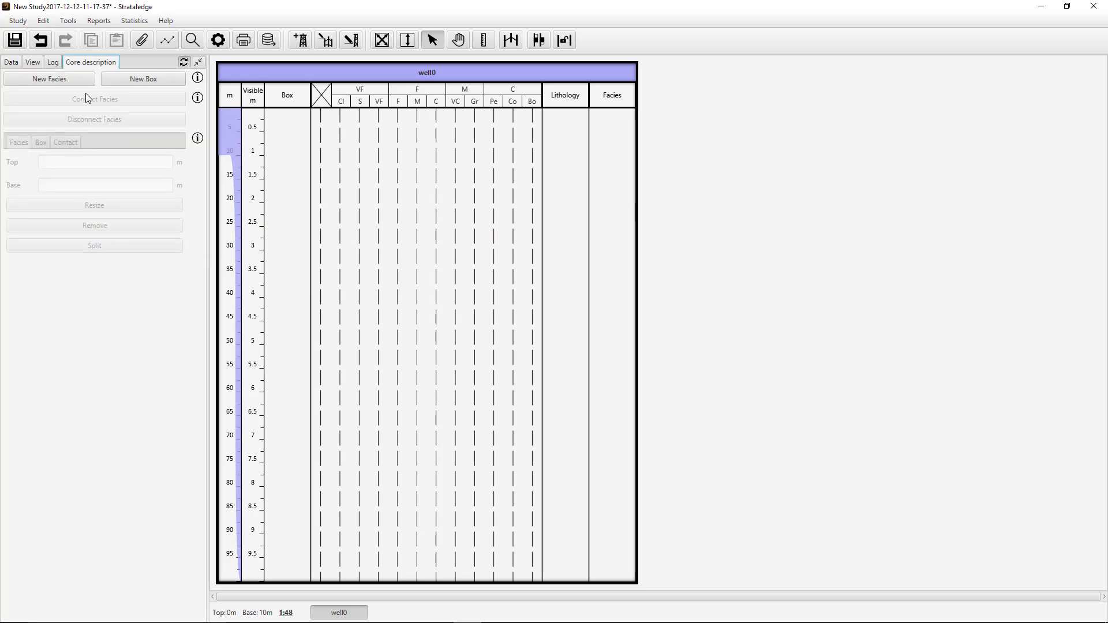
{"action": "left_click", "coordinate": [128, 77]}
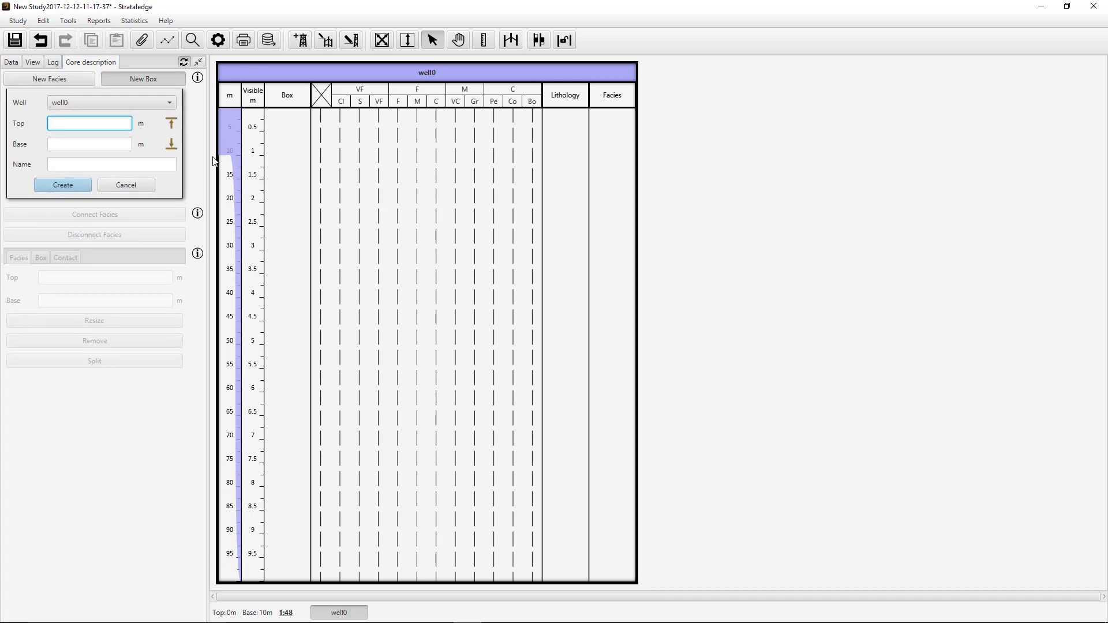
{"action": "mouse_move", "coordinate": [222, 158]}
{"action": "type", "text": "9"}
{"action": "key", "text": "Tab"}
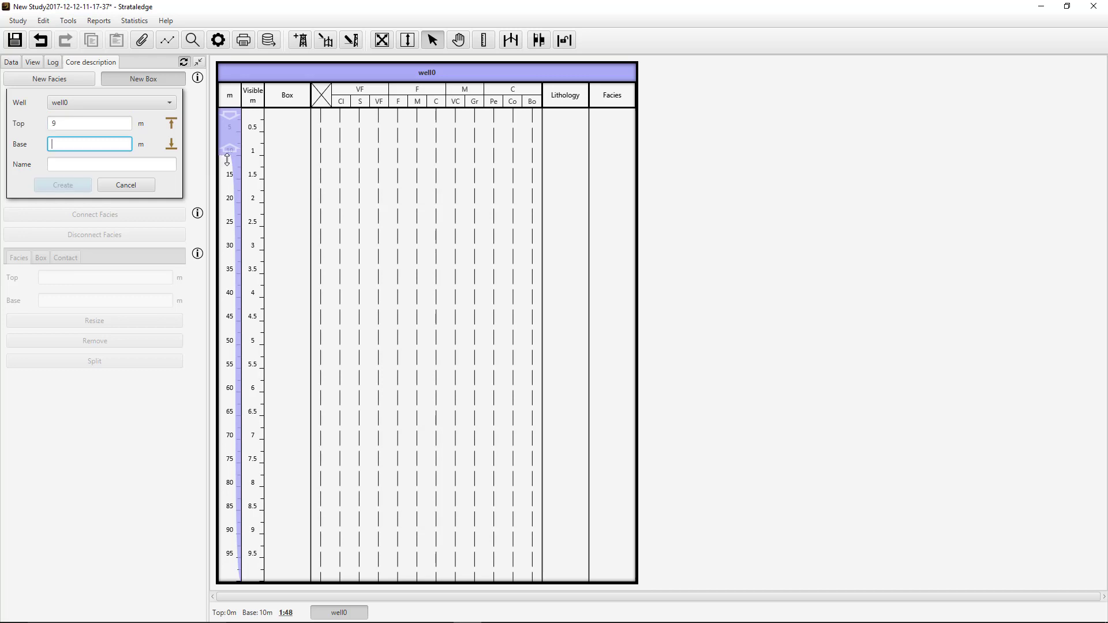
{"action": "type", "text": "10"}
{"action": "key", "text": "Tab"}
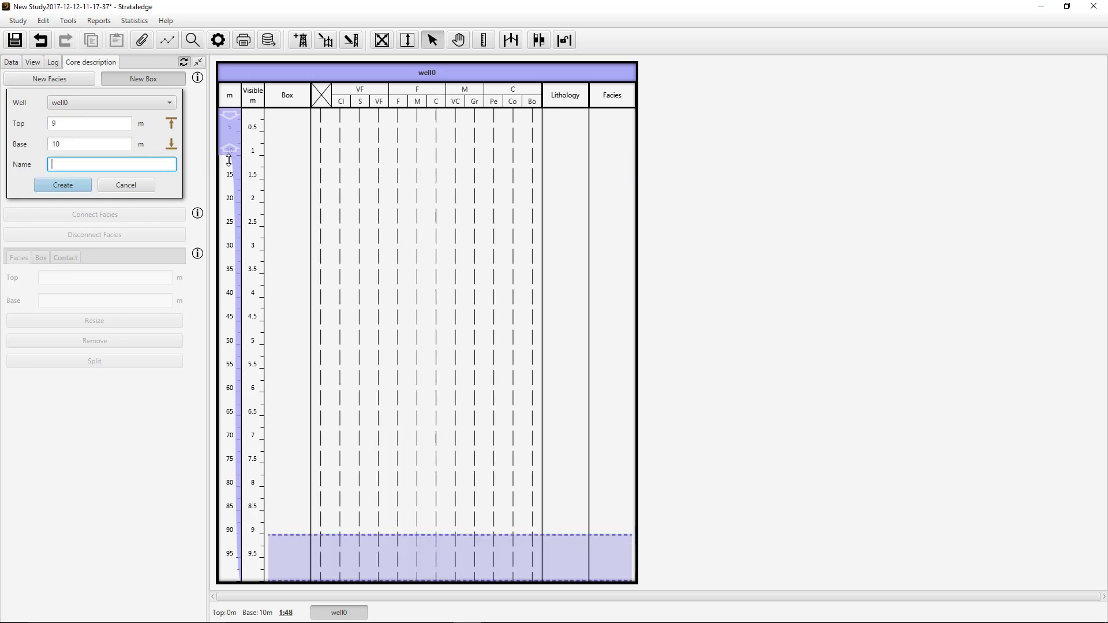
{"action": "type", "text": "1"}
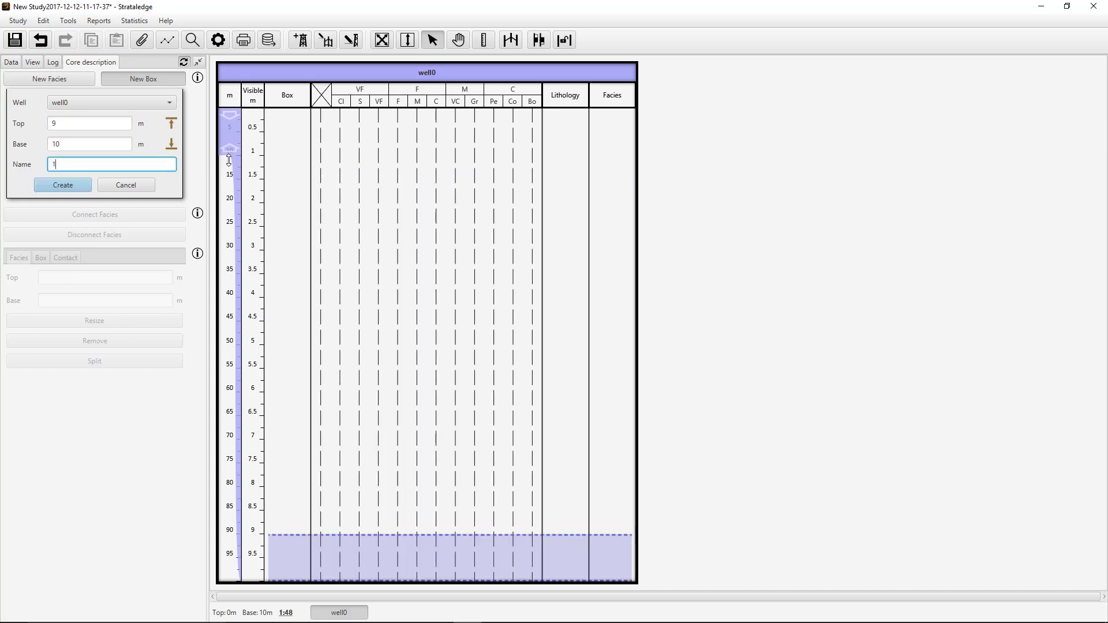
{"action": "left_click", "coordinate": [84, 186]}
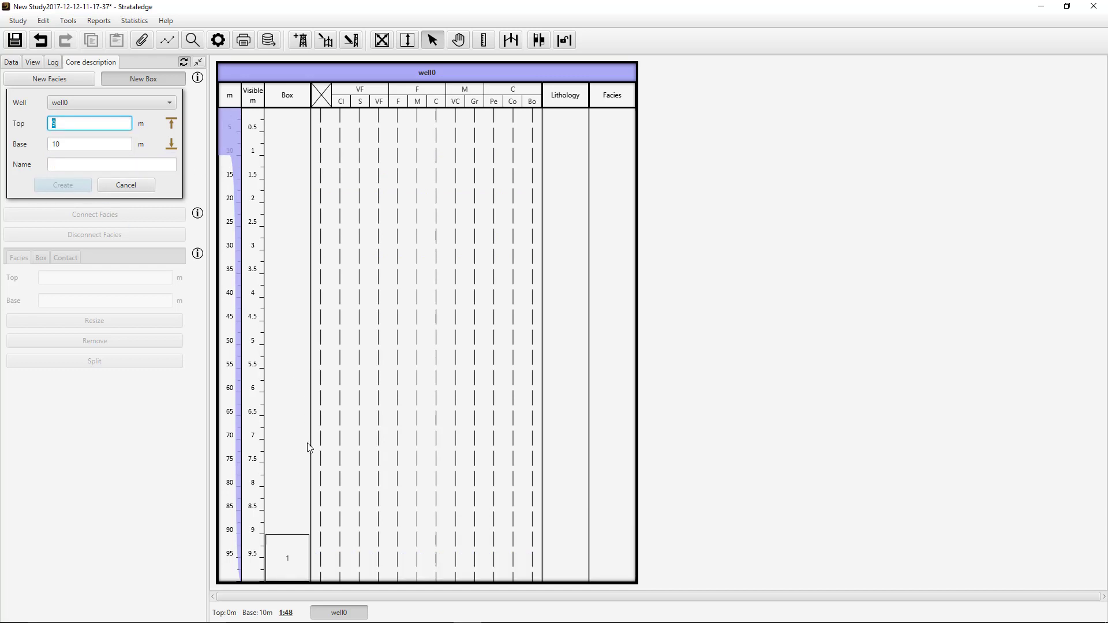
- Mark the interval from about 7.8 to 9.05 m on the well and create a core box named 2 there
{"action": "left_click", "coordinate": [340, 541]}
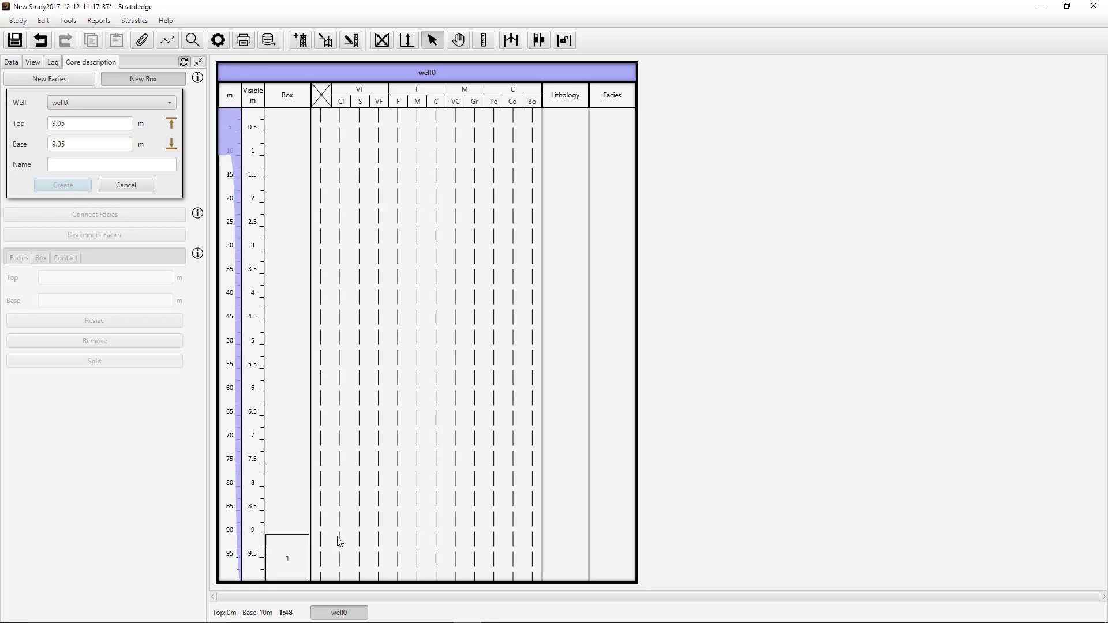
{"action": "mouse_move", "coordinate": [340, 542]}
{"action": "left_mouse_down"}
{"action": "mouse_move", "coordinate": [376, 544]}
{"action": "mouse_move", "coordinate": [379, 479]}
{"action": "left_mouse_up"}
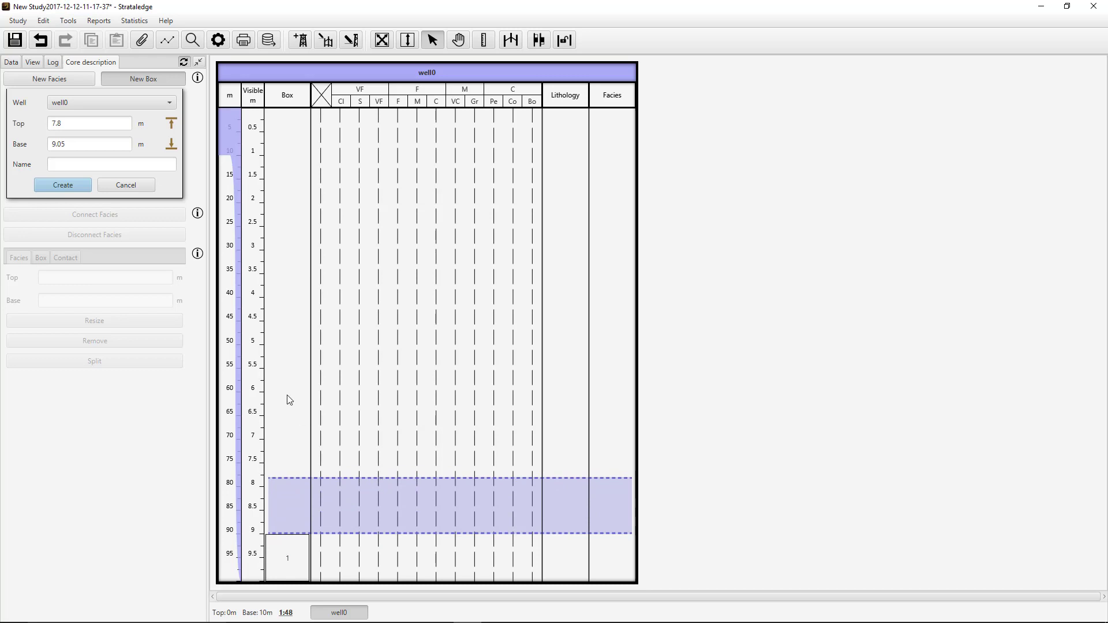
{"action": "left_click", "coordinate": [72, 167]}
{"action": "left_click", "coordinate": [72, 189]}
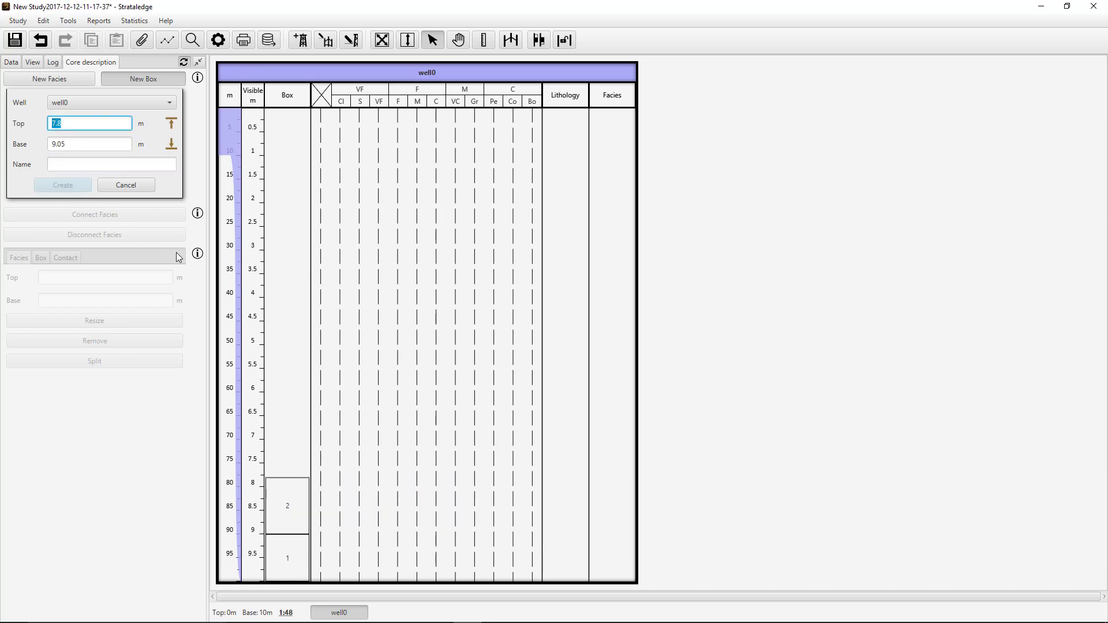
- Create a new facies in well0 from 9 m to 10 m
{"action": "left_click", "coordinate": [68, 79]}
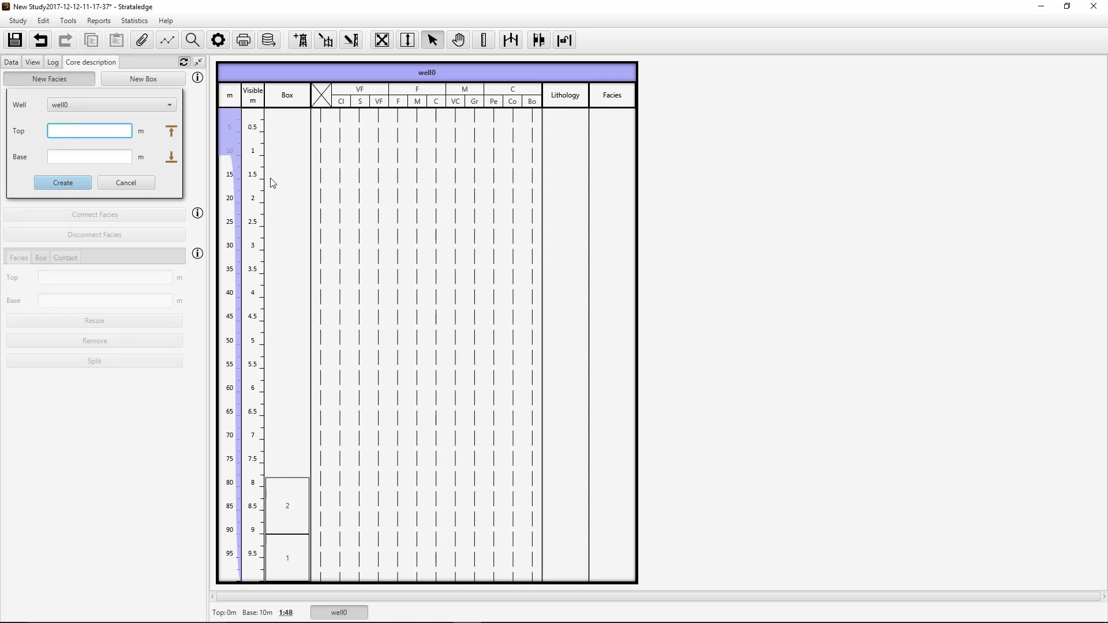
{"action": "type", "text": "9"}
{"action": "key", "text": "Tab"}
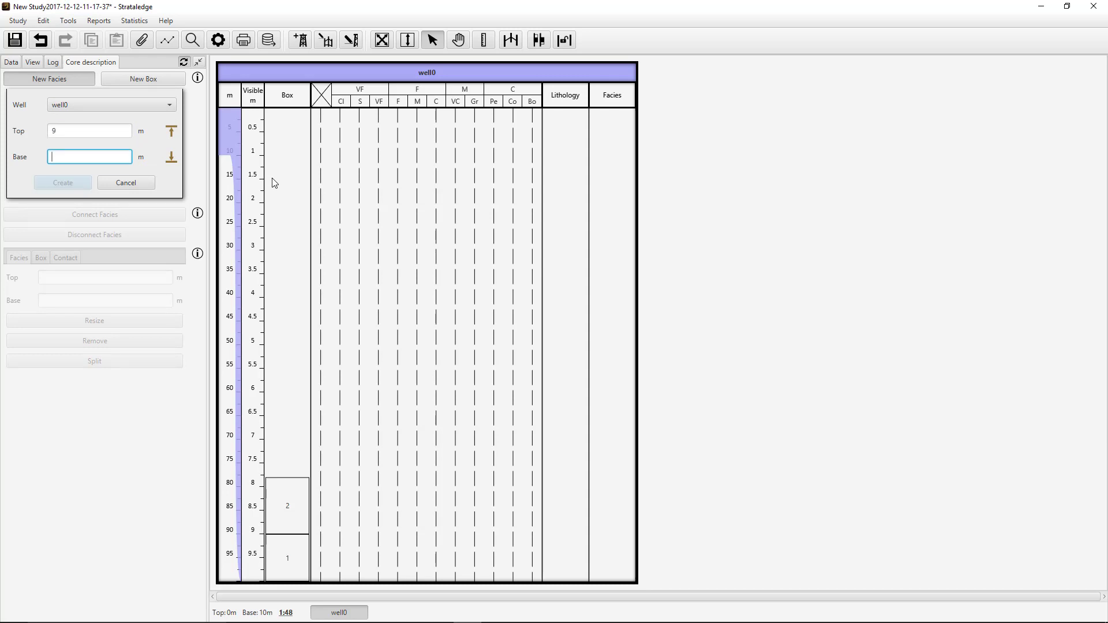
{"action": "type", "text": "10"}
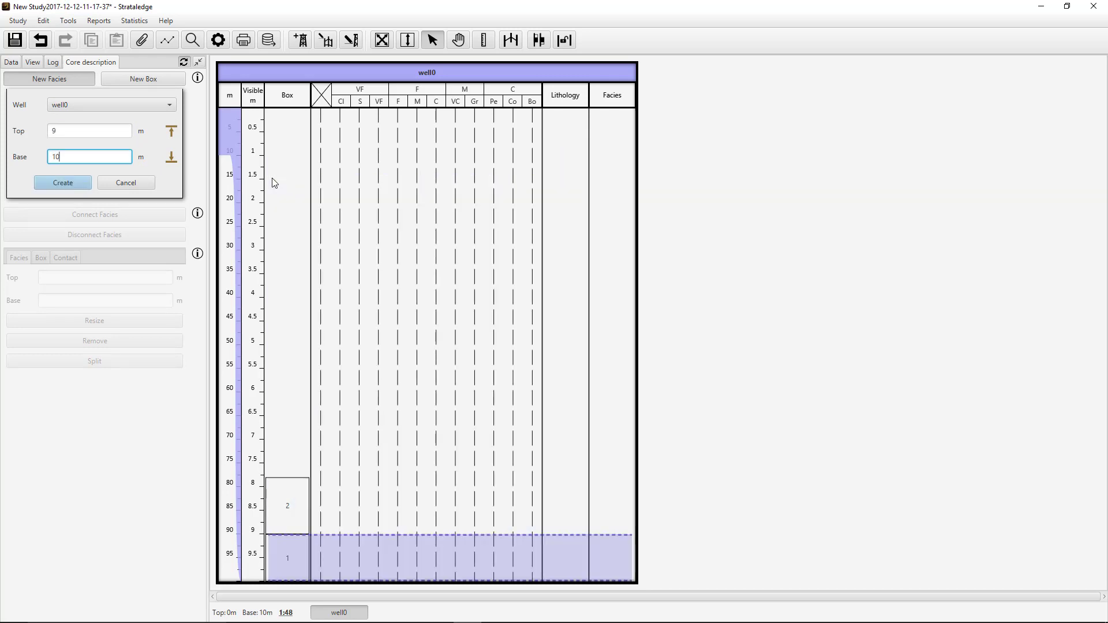
{"action": "left_click", "coordinate": [68, 185]}
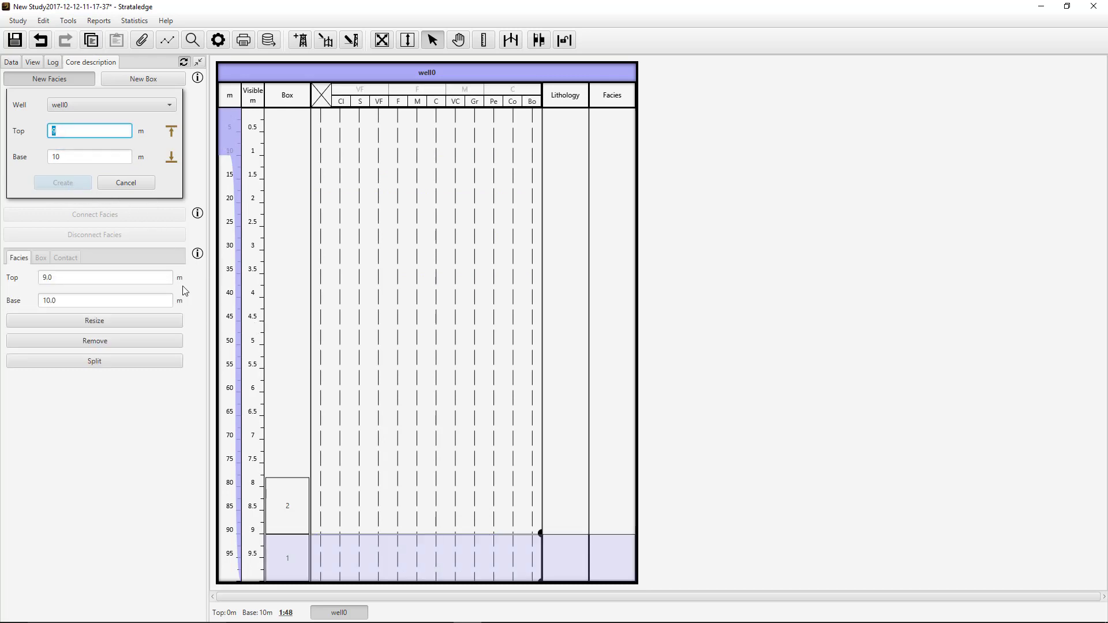
- Show the Structure, Color, Sorting, Roundness, Sphericity, Fossil, Notes, Hydrocarbon level, Bioturbated index and organic carbon content columns of well0
{"action": "left_click", "coordinate": [32, 62]}
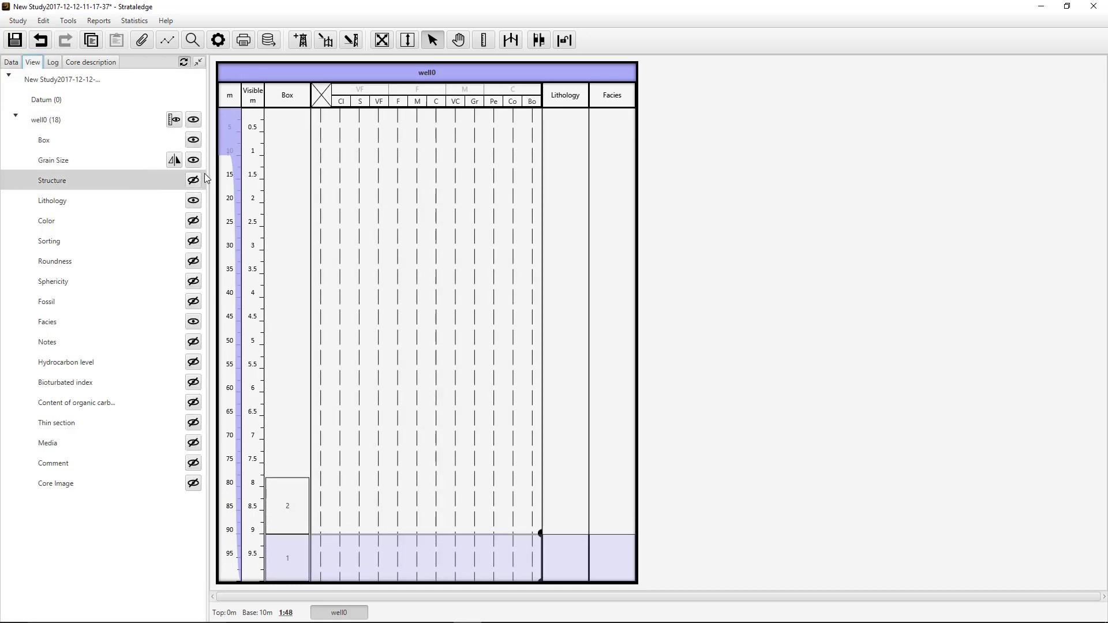
{"action": "left_click", "coordinate": [194, 221]}
{"action": "left_click", "coordinate": [194, 180]}
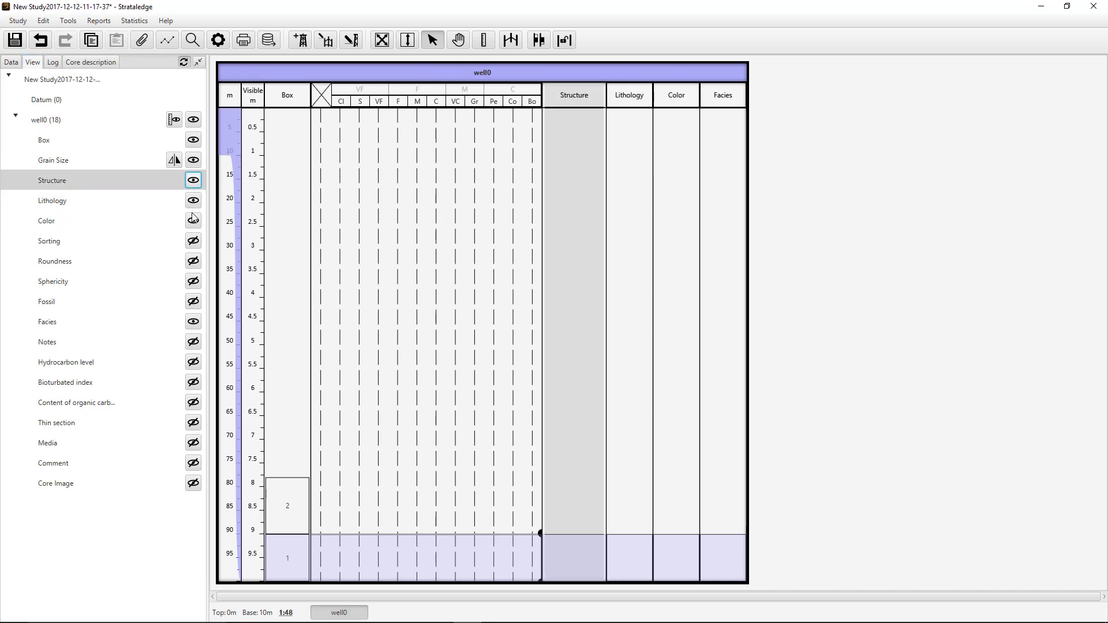
{"action": "left_click", "coordinate": [193, 241]}
{"action": "left_click", "coordinate": [193, 261]}
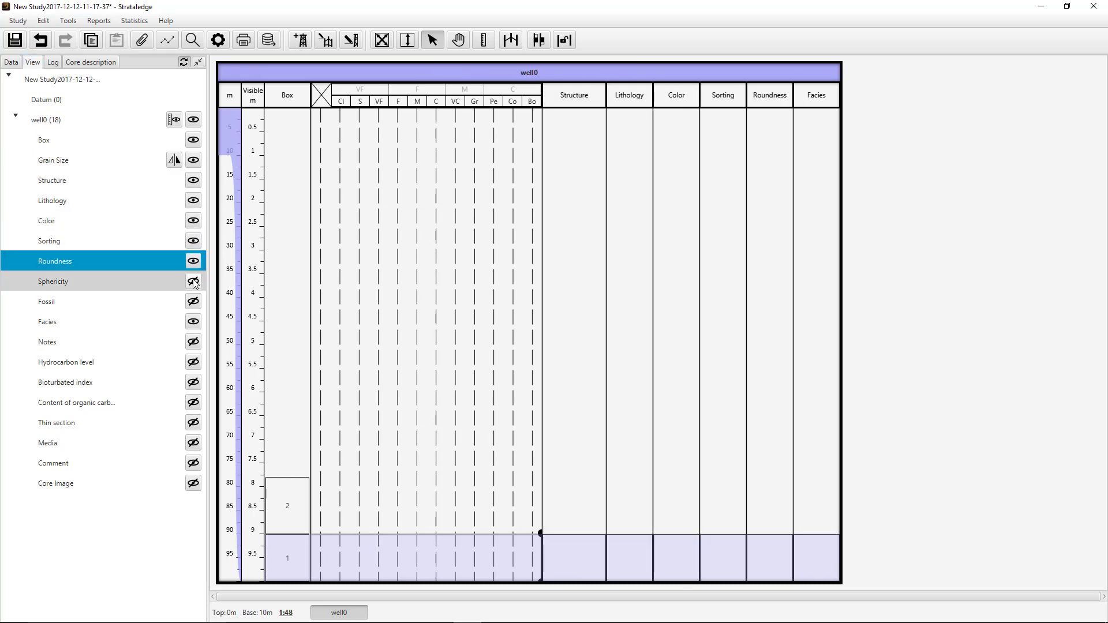
{"action": "left_click", "coordinate": [193, 281]}
{"action": "left_click", "coordinate": [193, 301]}
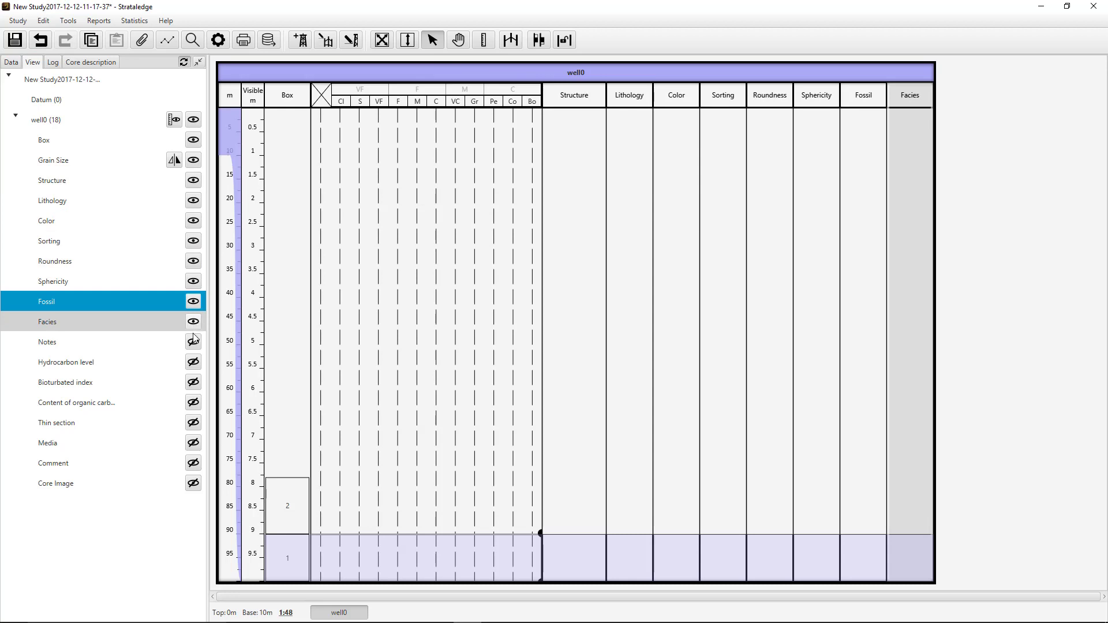
{"action": "left_click", "coordinate": [193, 341]}
{"action": "left_click", "coordinate": [194, 362]}
{"action": "left_click", "coordinate": [194, 382]}
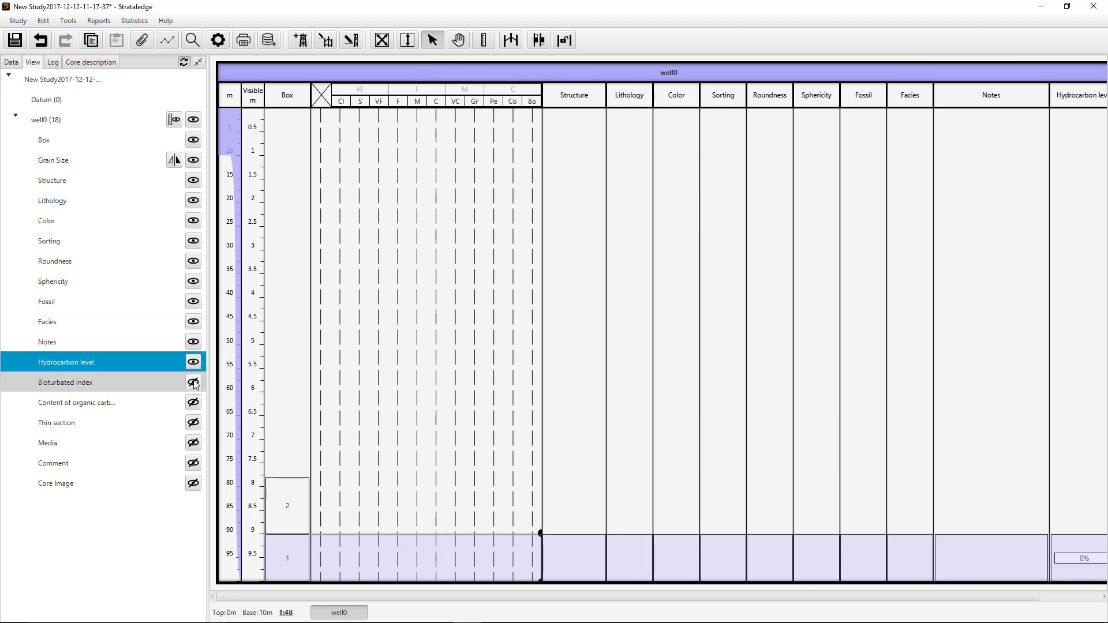
{"action": "left_click", "coordinate": [194, 402]}
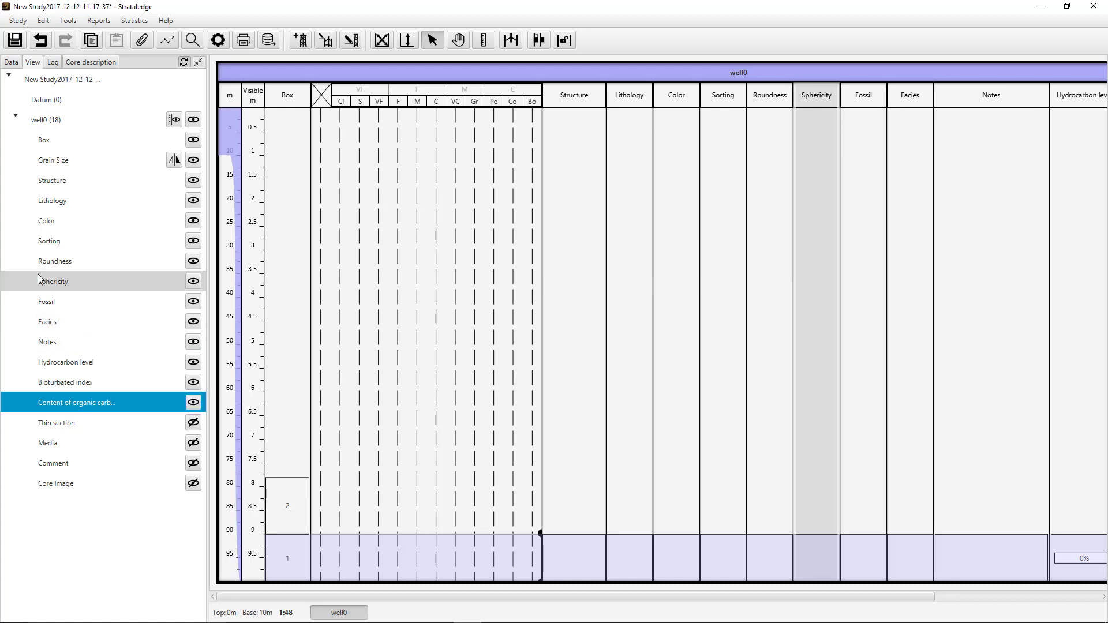
- Reorder the well columns so that Lithology comes before Structure and Facies comes directly after Grain Size
{"action": "left_click_drag", "start_coordinate": [57, 200], "coordinate": [70, 179]}
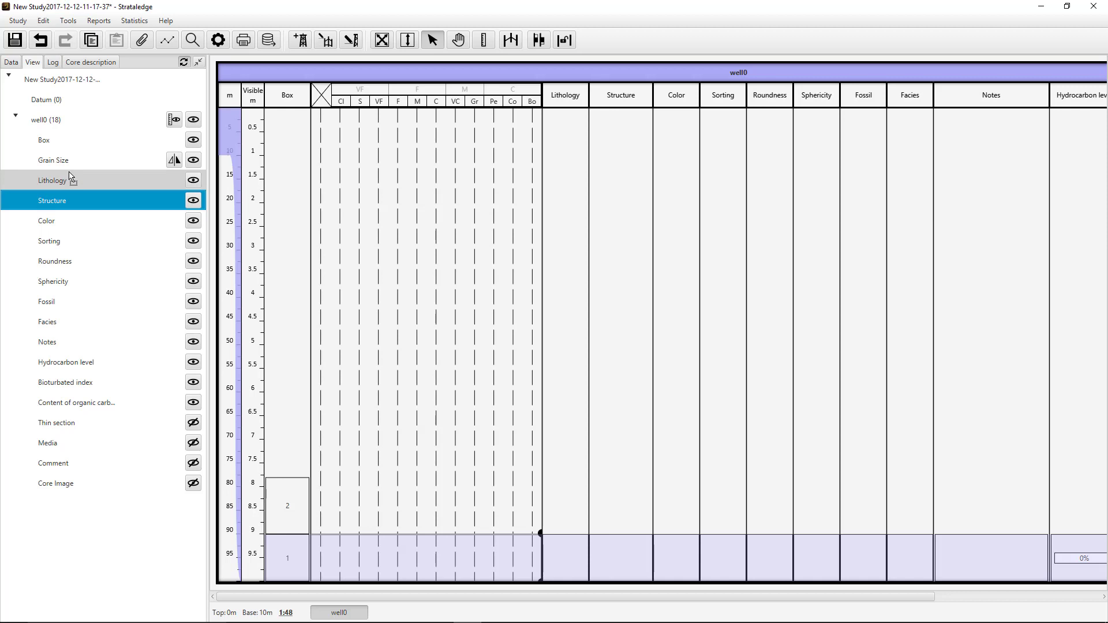
{"action": "left_click", "coordinate": [57, 304]}
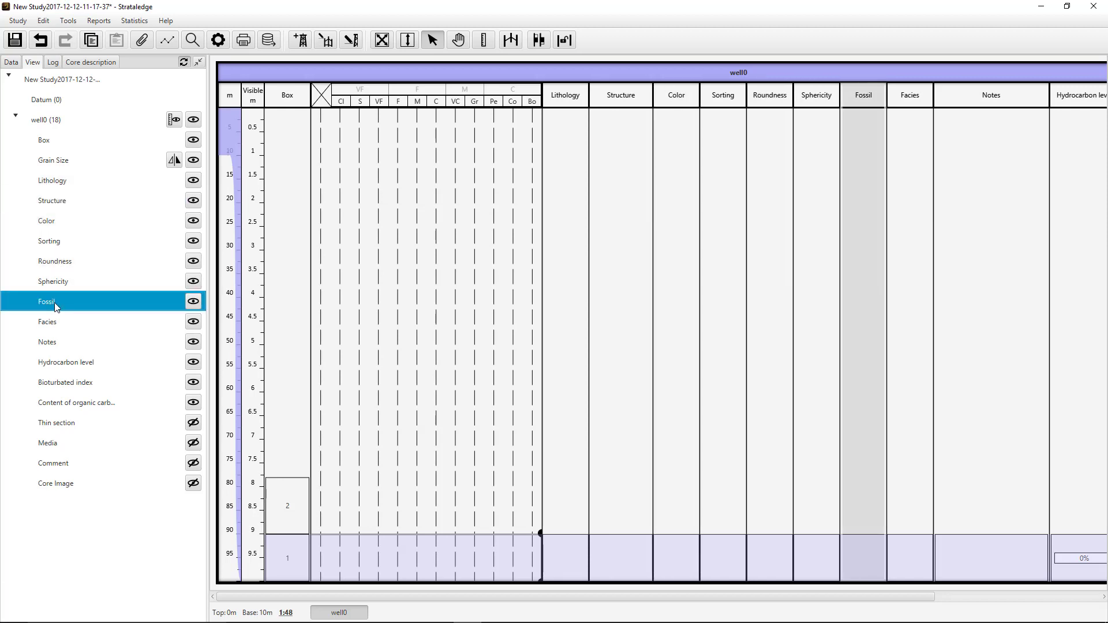
{"action": "left_click_drag", "start_coordinate": [56, 322], "coordinate": [68, 172]}
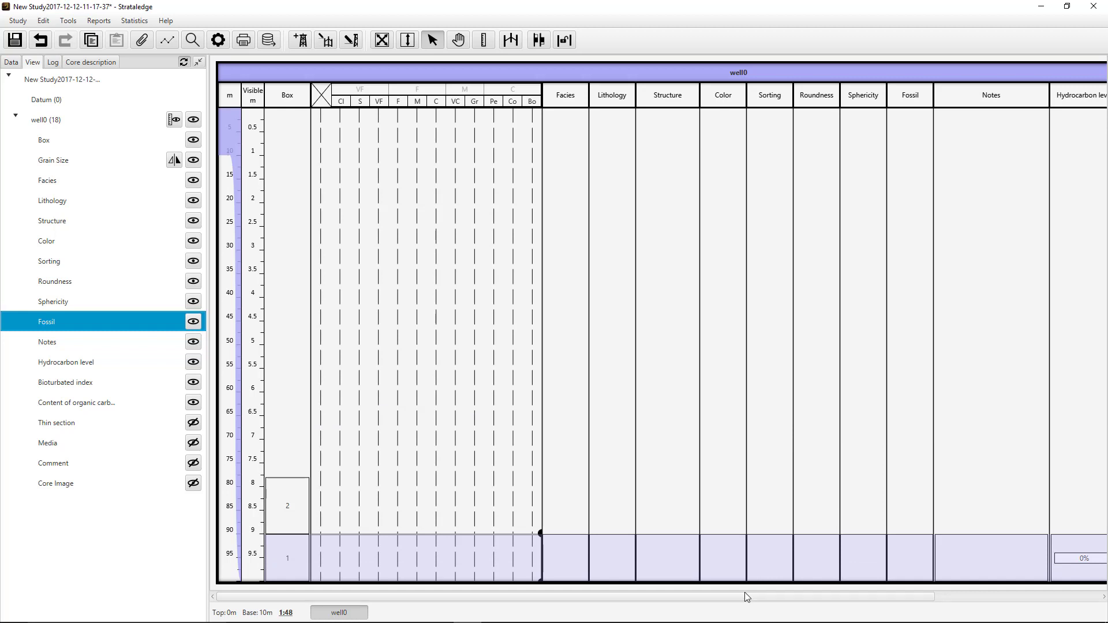
- Set the lithology of the 9–10 m facies to Conglomerate and browse the remaining siliciclastic, carbonate and evaporite lithologies
{"action": "left_click", "coordinate": [614, 562]}
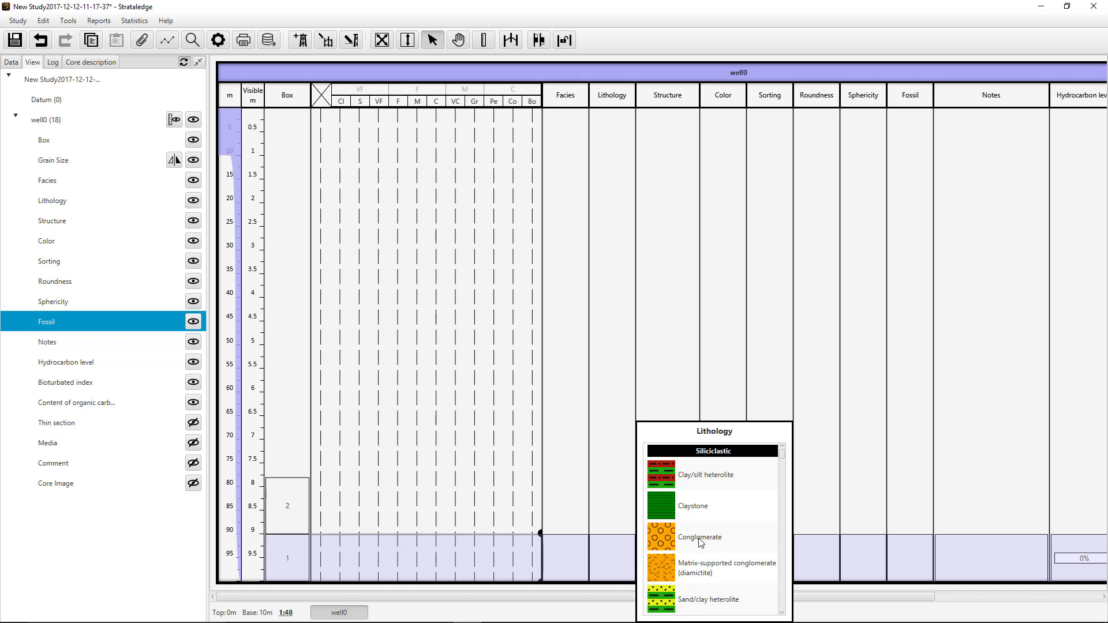
{"action": "left_click", "coordinate": [700, 542]}
{"action": "left_click", "coordinate": [627, 558]}
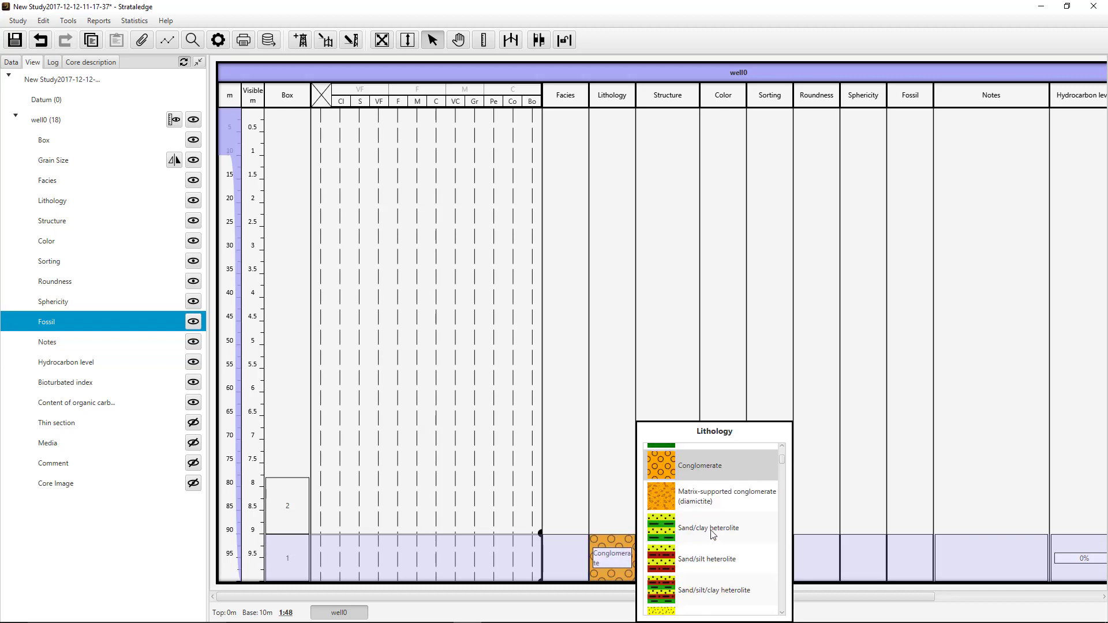
{"action": "scroll", "coordinate": [714, 534], "scroll_direction": "down", "scroll_amount": 5}
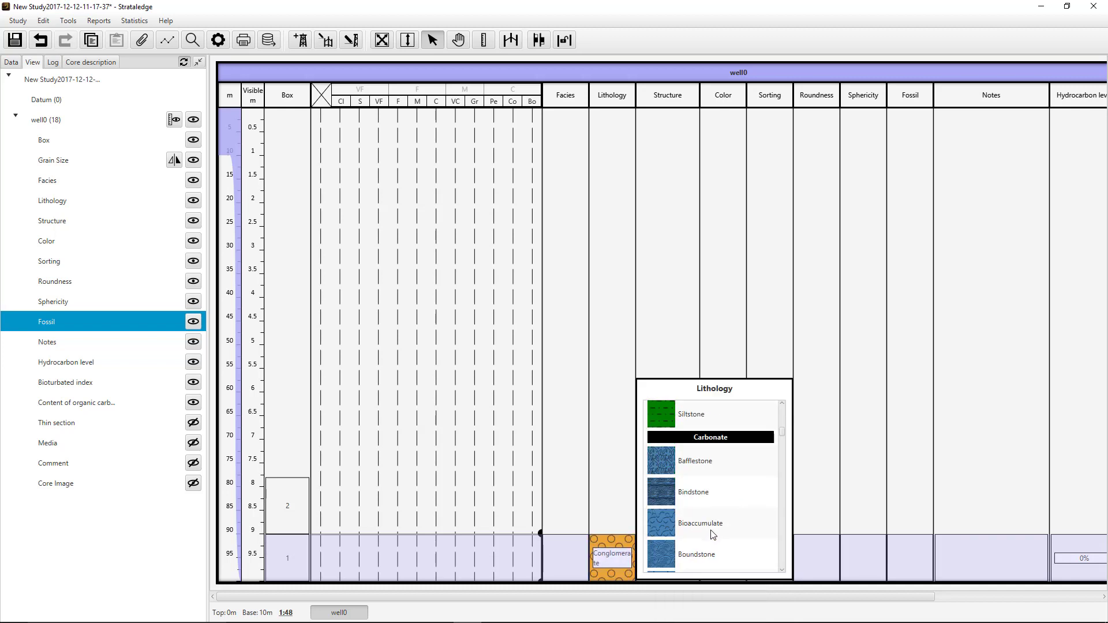
{"action": "scroll", "coordinate": [713, 534], "scroll_direction": "down", "scroll_amount": 10}
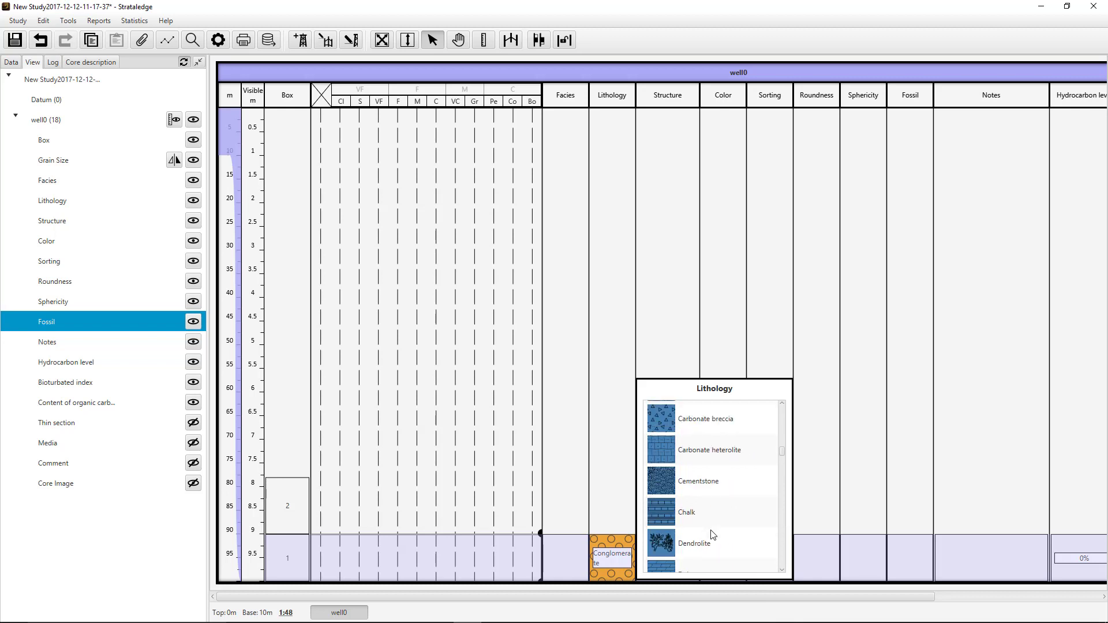
{"action": "scroll", "coordinate": [713, 535], "scroll_direction": "down", "scroll_amount": 3}
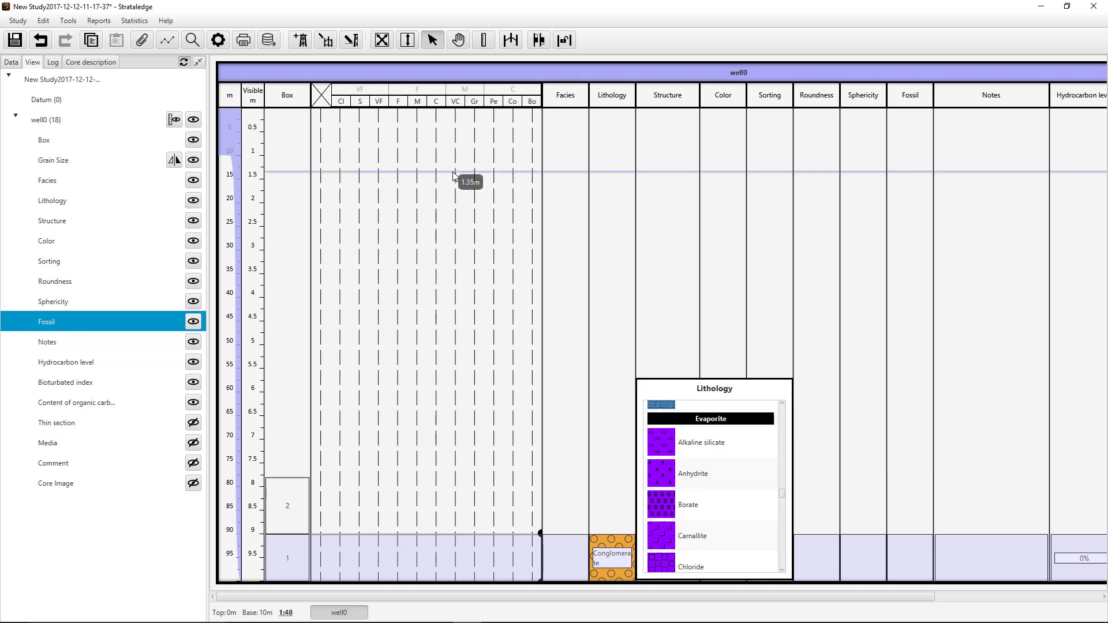
- Change the rock class of the 9–10 m facies to igneous/metamorphic and browse the lithologies offered for that class
{"action": "left_click", "coordinate": [405, 91]}
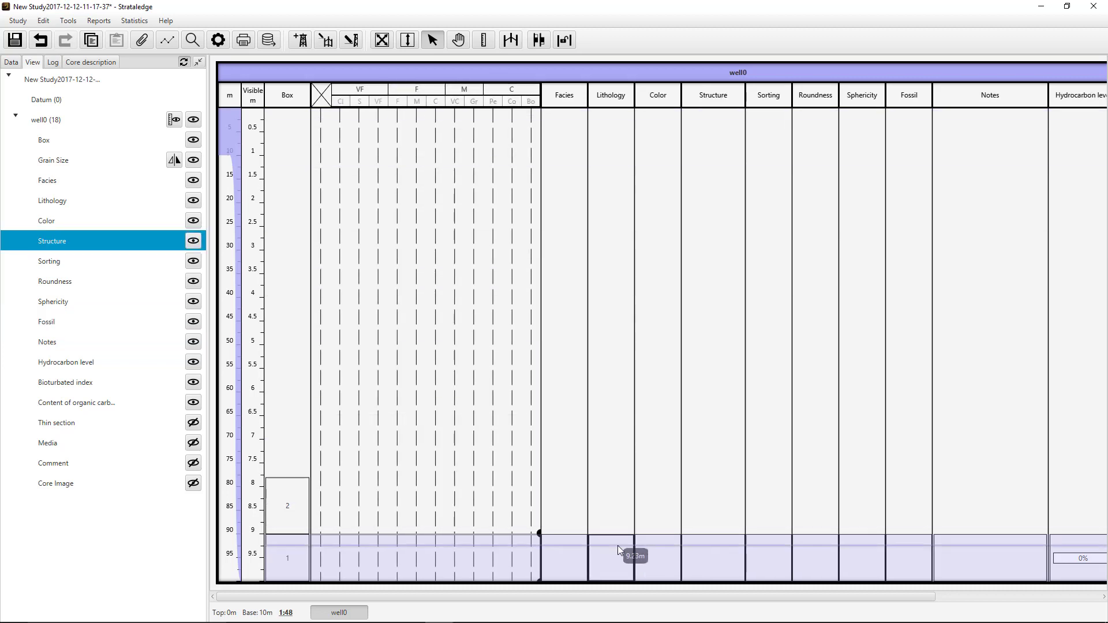
{"action": "left_click", "coordinate": [618, 546]}
{"action": "scroll", "coordinate": [685, 527], "scroll_direction": "down", "scroll_amount": 10}
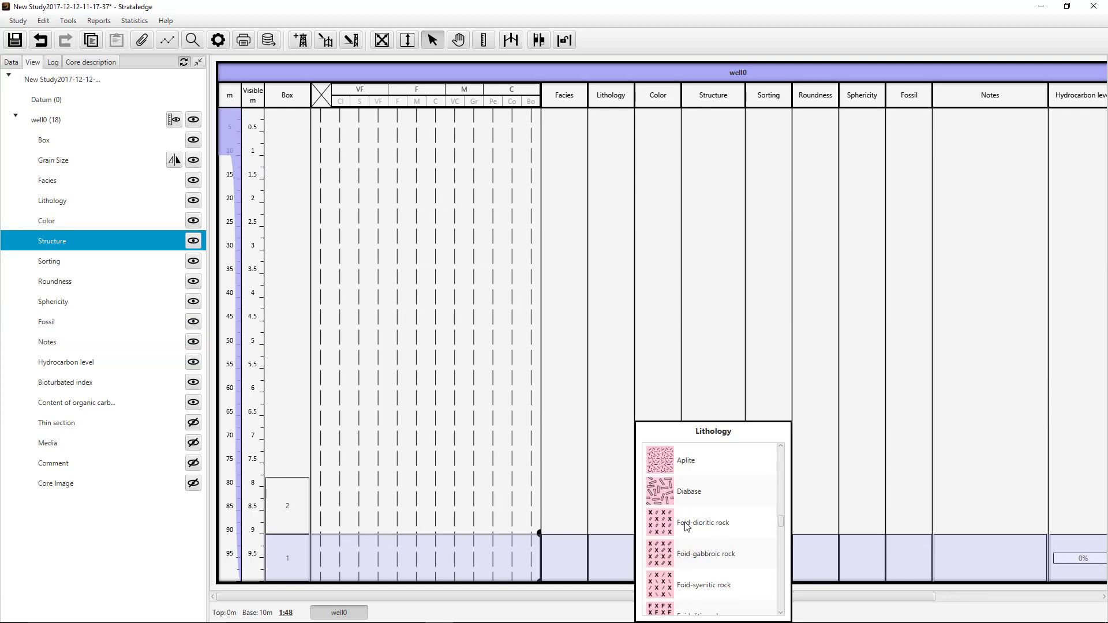
{"action": "scroll", "coordinate": [686, 526], "scroll_direction": "down", "scroll_amount": 5}
{"action": "scroll", "coordinate": [687, 527], "scroll_direction": "up", "scroll_amount": 3}
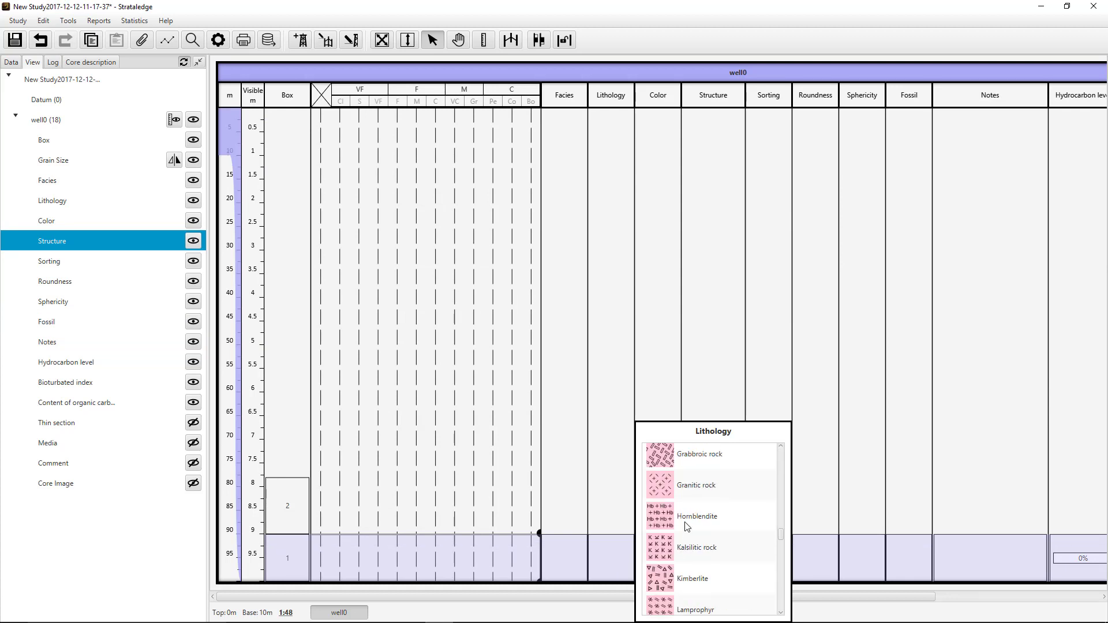
{"action": "scroll", "coordinate": [686, 526], "scroll_direction": "up", "scroll_amount": 8}
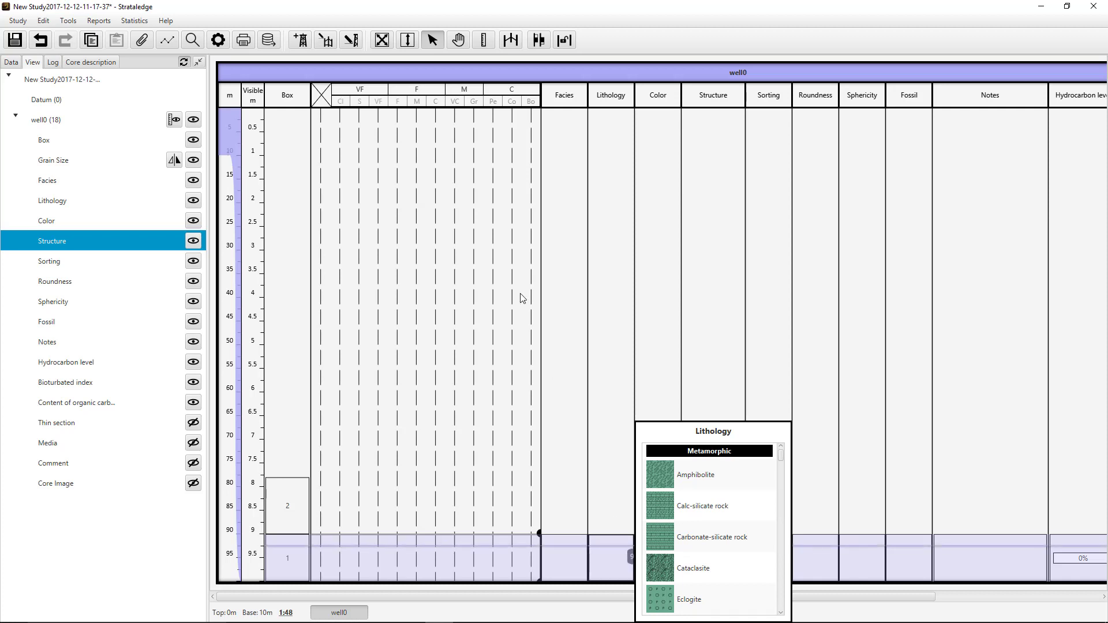
- Change the rock class of the 9–10 m facies back to sedimentary and set its lithology to Conglomerate
{"action": "left_click", "coordinate": [433, 102]}
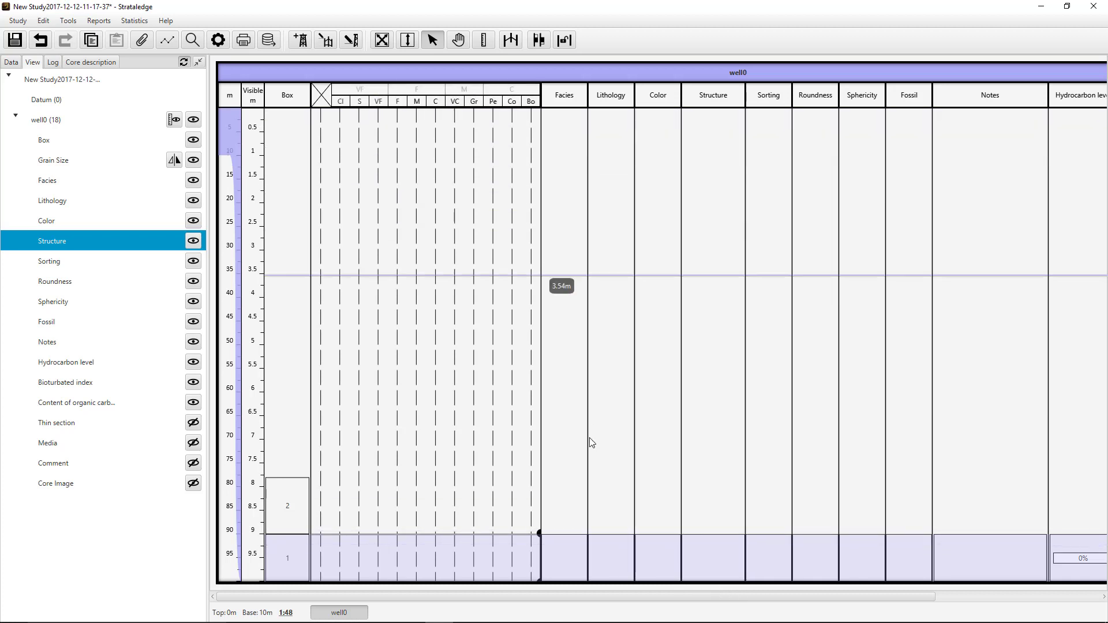
{"action": "left_click", "coordinate": [604, 552]}
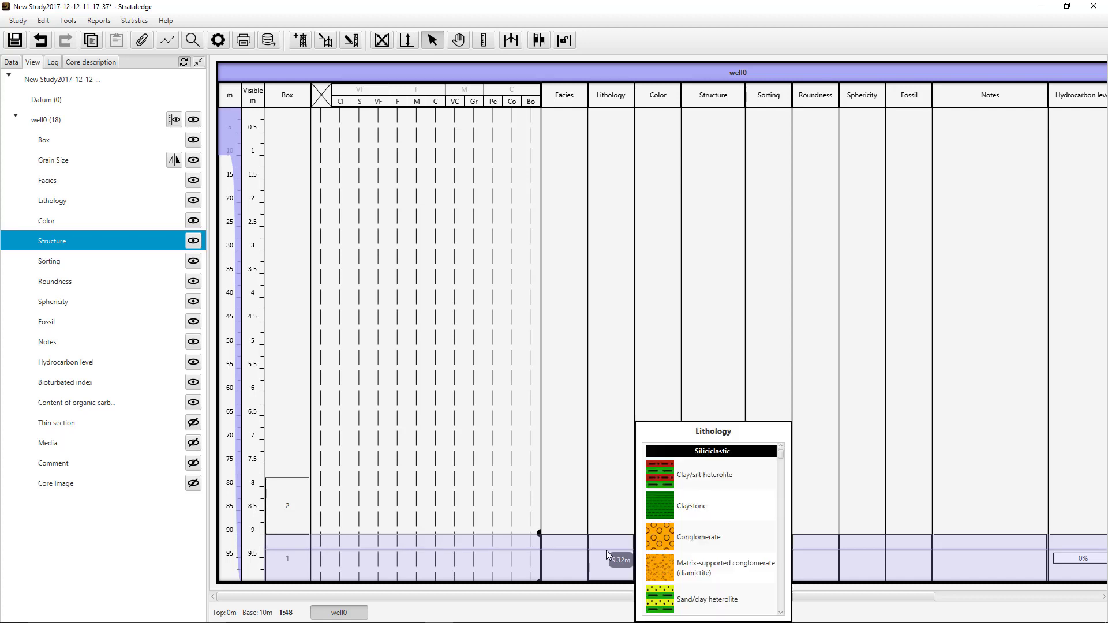
{"action": "left_click", "coordinate": [661, 537]}
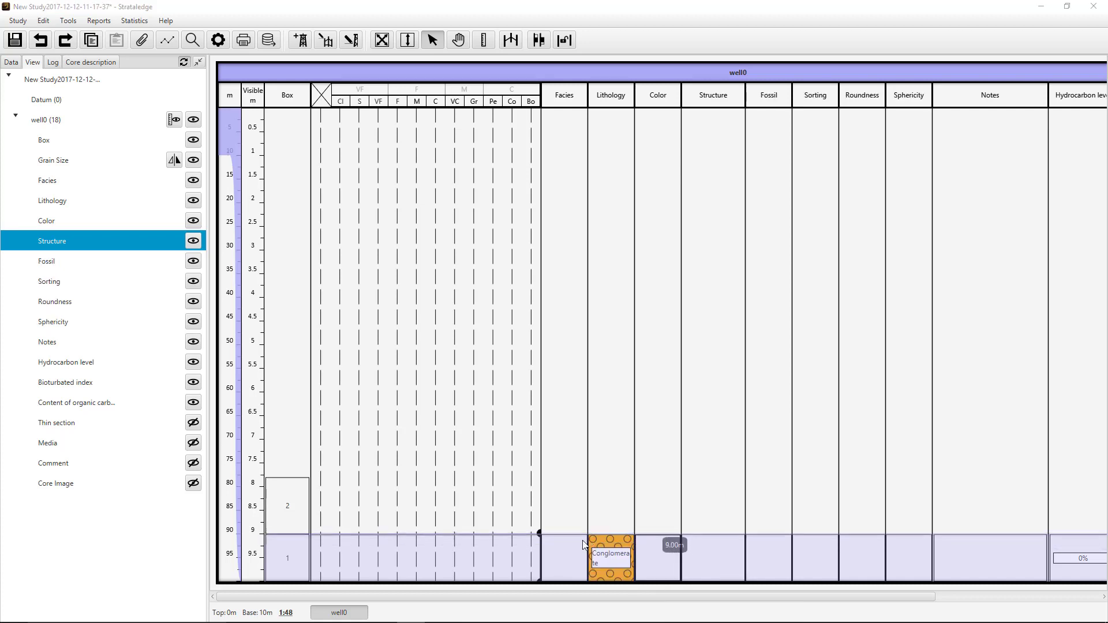
- Set the conglomerate's grain size to Pe at the base and C at the top, and name the facies A
{"action": "left_click_drag", "start_coordinate": [535, 559], "coordinate": [435, 534]}
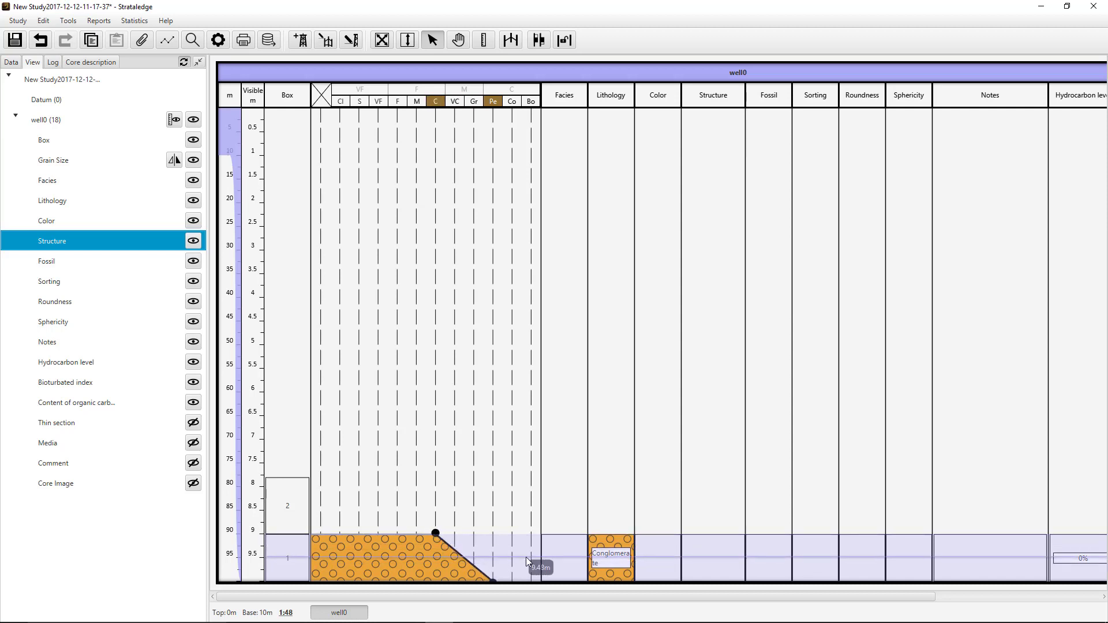
{"action": "left_click", "coordinate": [557, 558]}
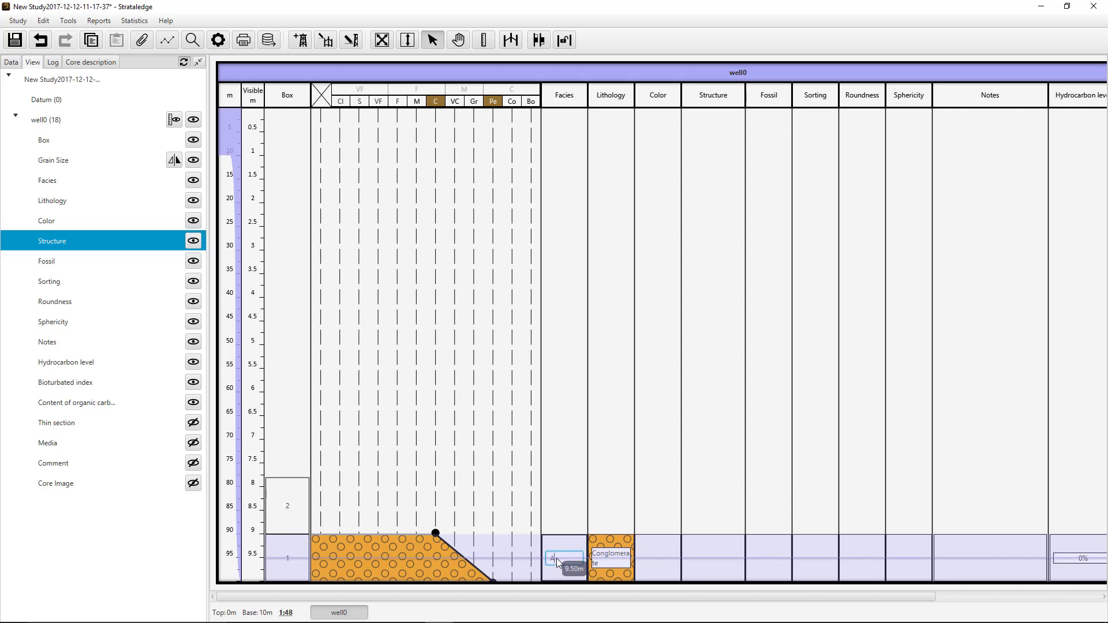
- Set the color of facies A to Pale reddish brown (10R 5/4)
{"action": "left_click", "coordinate": [649, 563]}
{"action": "scroll", "coordinate": [728, 548], "scroll_direction": "down", "scroll_amount": 3}
{"action": "scroll", "coordinate": [730, 542], "scroll_direction": "up", "scroll_amount": 2}
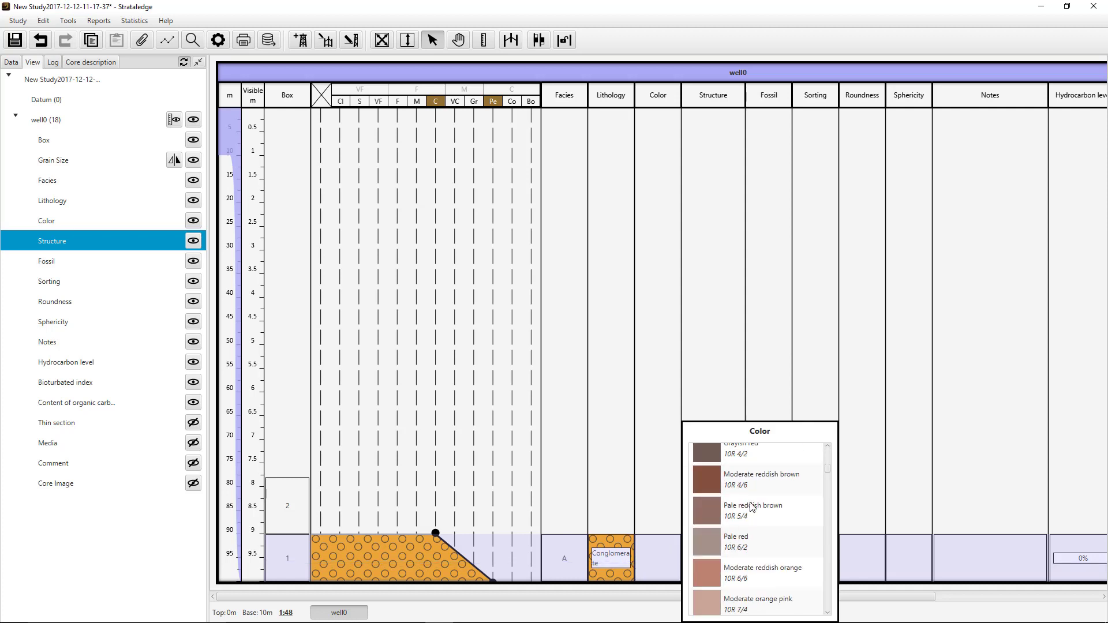
{"action": "left_click", "coordinate": [752, 506]}
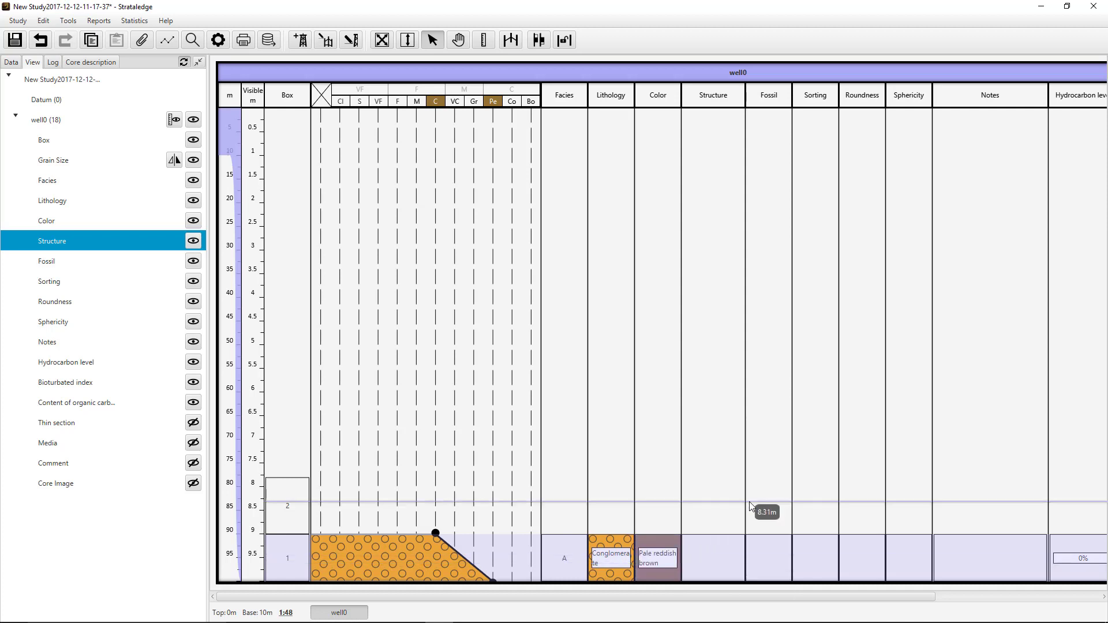
- Add the Cross stratification and Normal grading structures to facies A
{"action": "left_click", "coordinate": [719, 555]}
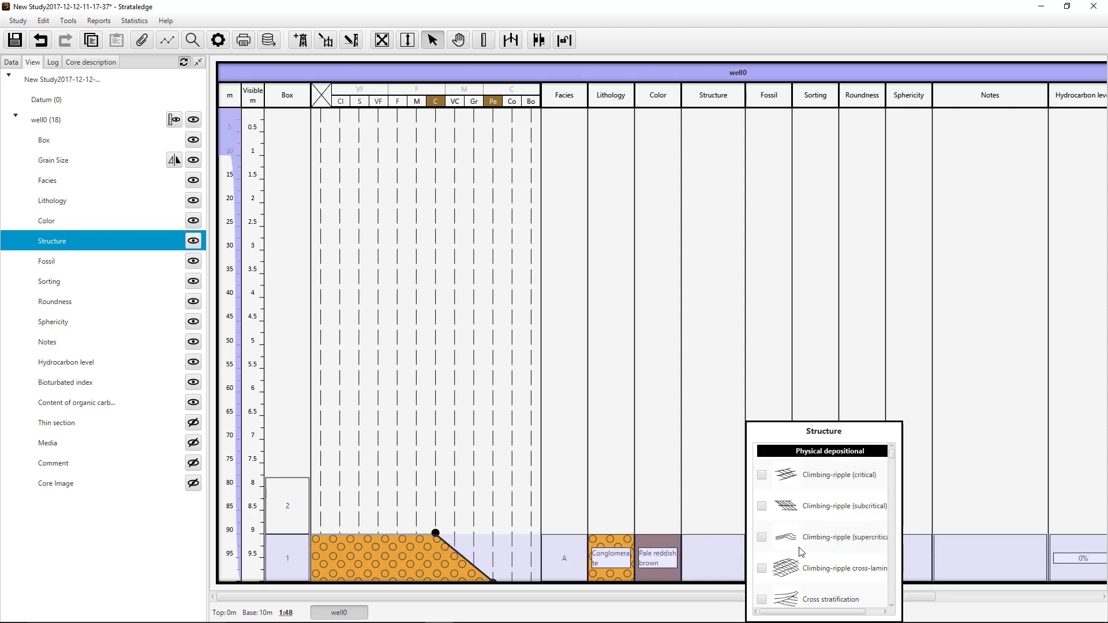
{"action": "scroll", "coordinate": [800, 551], "scroll_direction": "down", "scroll_amount": 4}
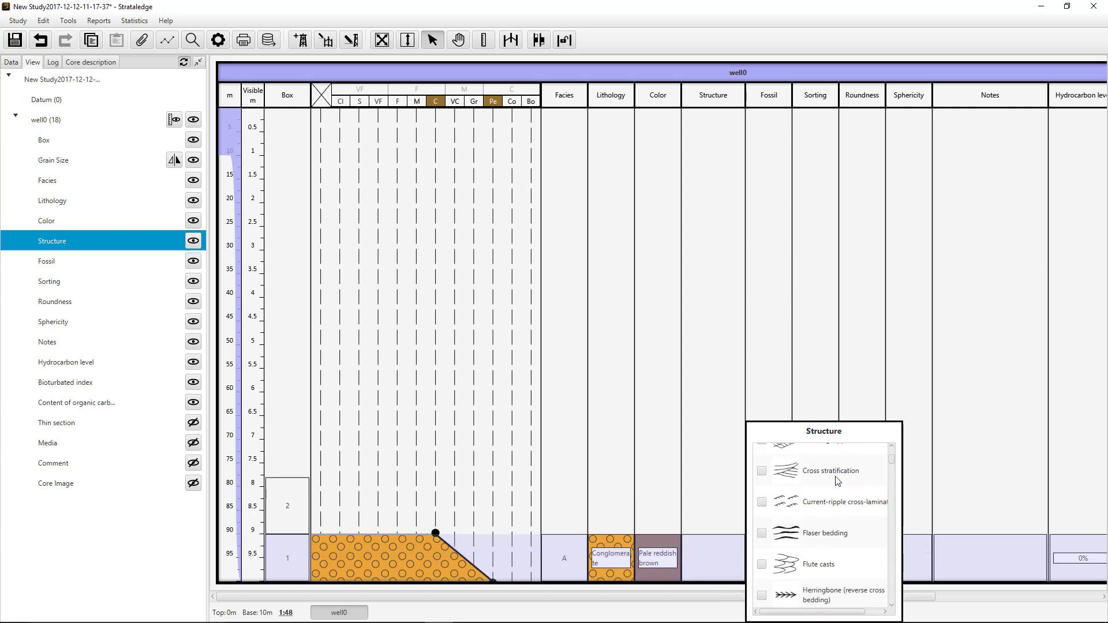
{"action": "left_click", "coordinate": [835, 477]}
{"action": "scroll", "coordinate": [830, 508], "scroll_direction": "down", "scroll_amount": 6}
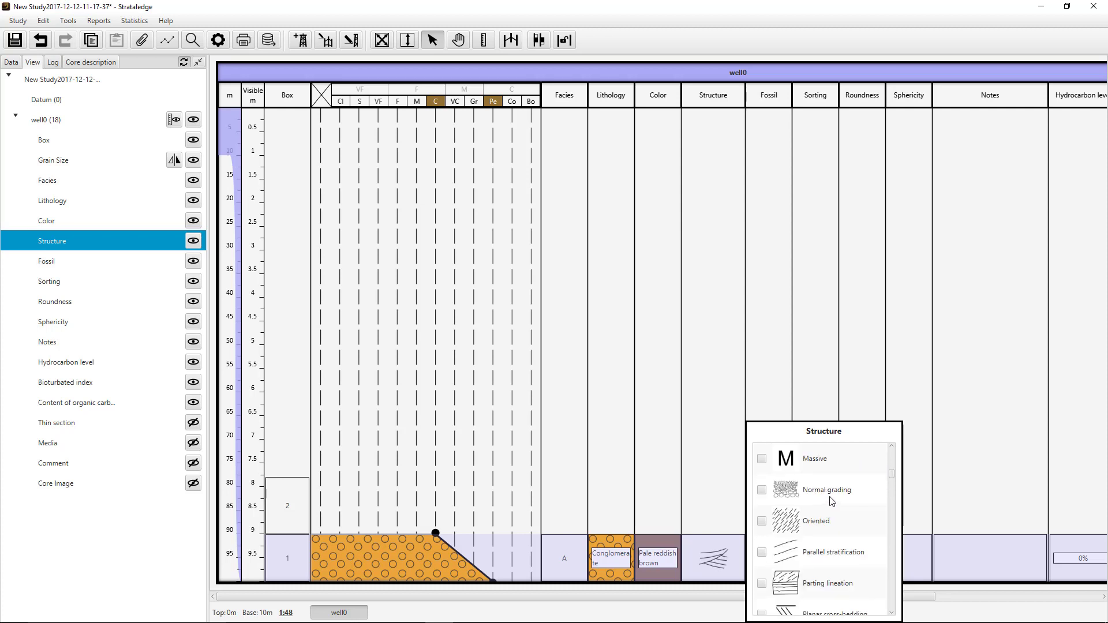
{"action": "left_click", "coordinate": [832, 501]}
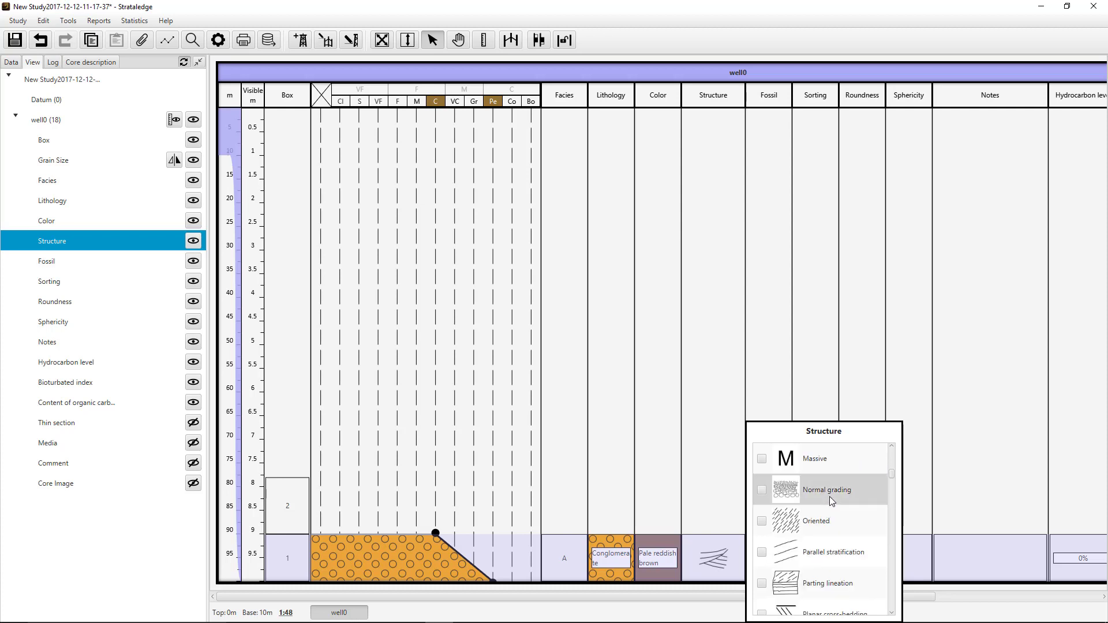
{"action": "left_click", "coordinate": [908, 558]}
{"action": "left_click", "coordinate": [779, 561]}
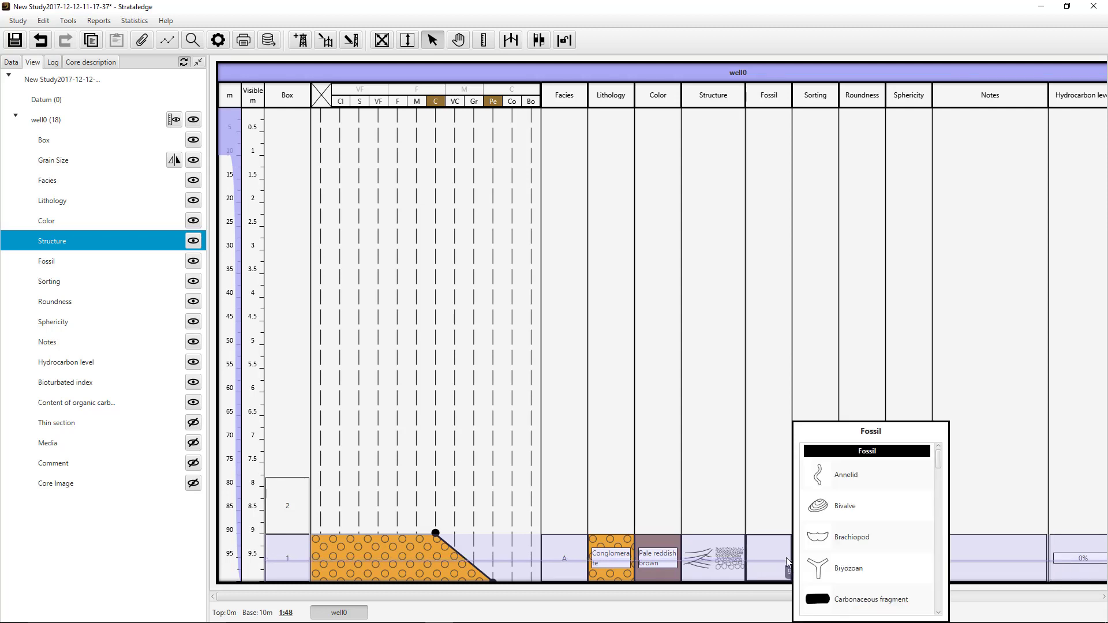
{"action": "left_click", "coordinate": [847, 516]}
{"action": "left_click", "coordinate": [848, 542]}
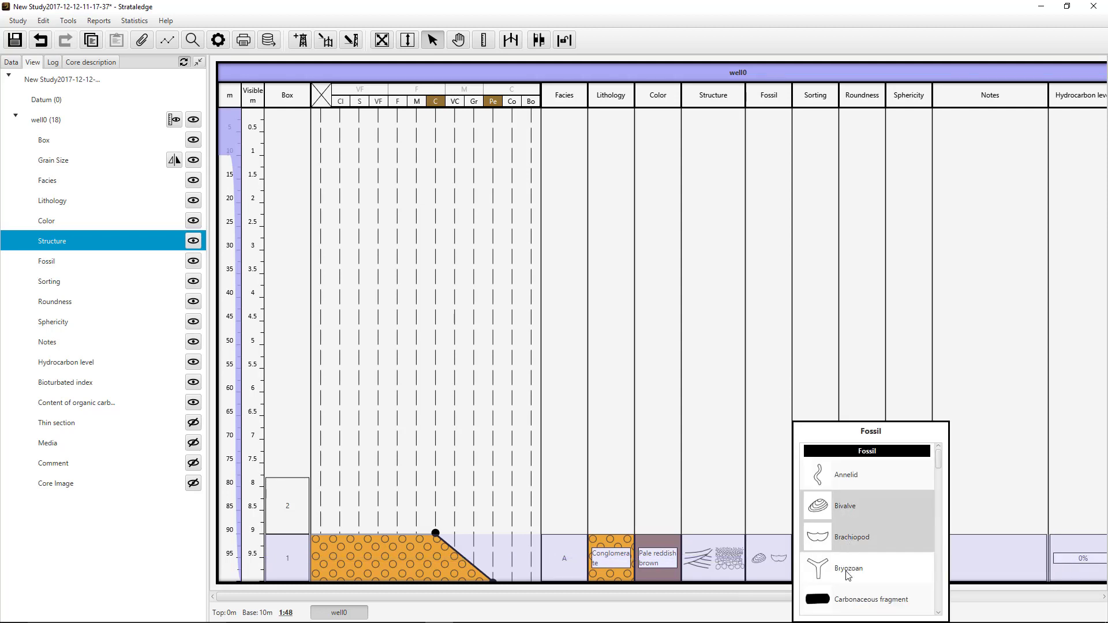
{"action": "left_click", "coordinate": [848, 571]}
{"action": "left_click", "coordinate": [849, 572]}
{"action": "left_click", "coordinate": [851, 544]}
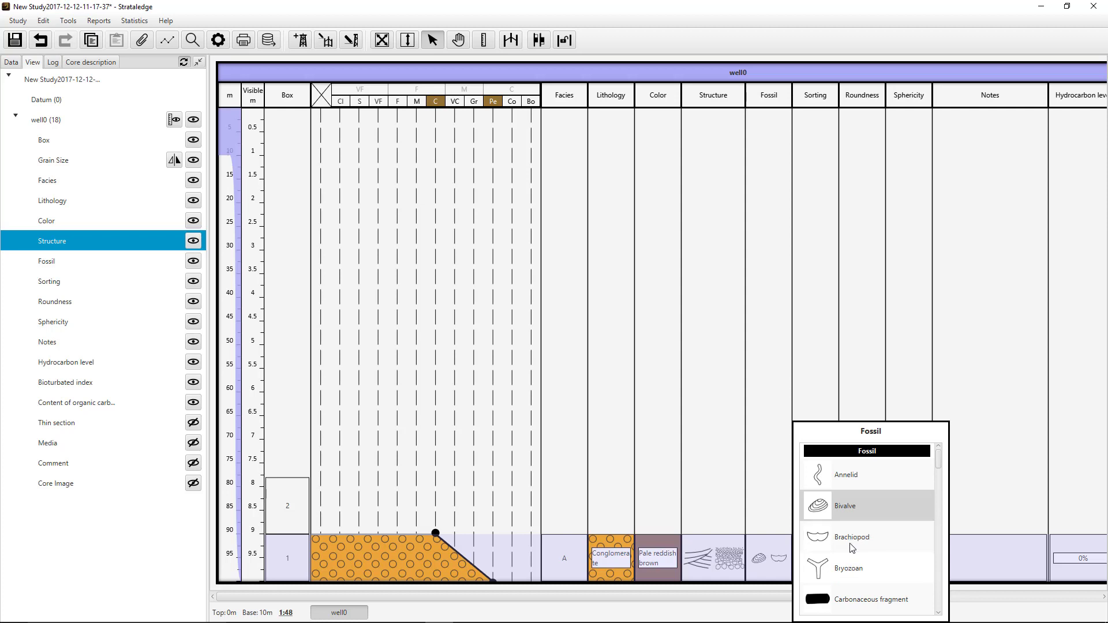
{"action": "left_click", "coordinate": [851, 512]}
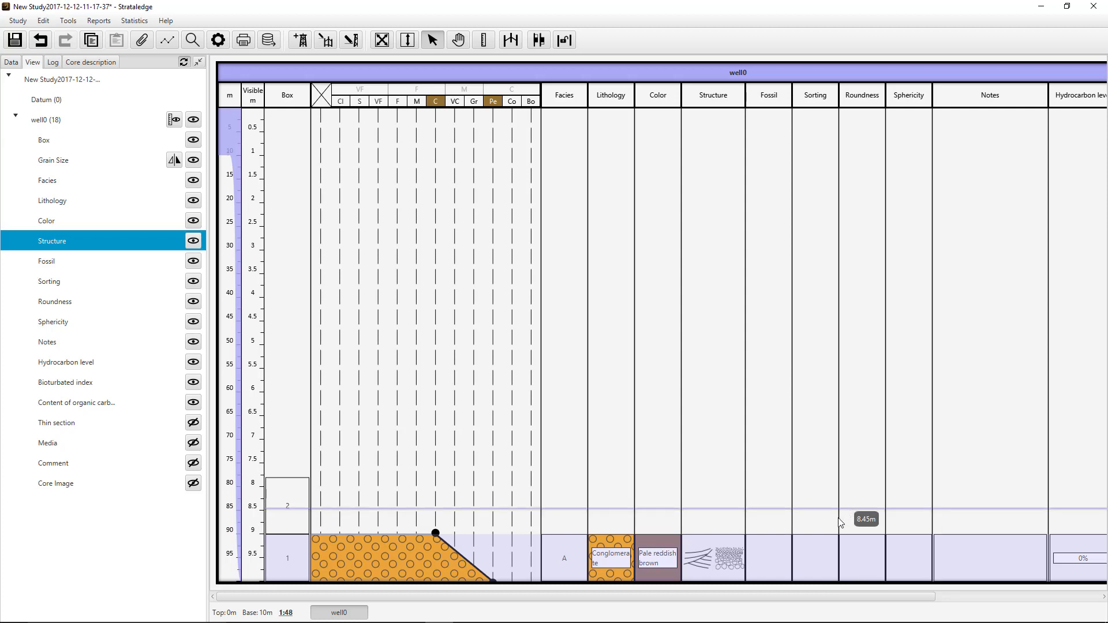
- Set the sorting of facies A to Poorly sorted and its roundness to Rounded
{"action": "left_click", "coordinate": [809, 560]}
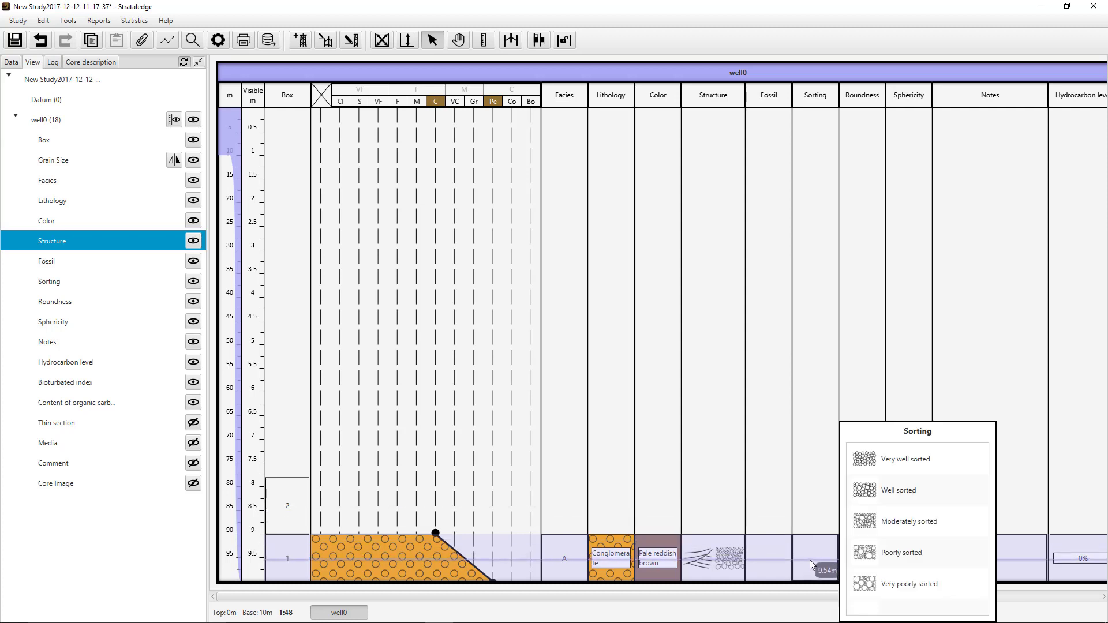
{"action": "left_click", "coordinate": [877, 551]}
{"action": "left_click", "coordinate": [877, 553]}
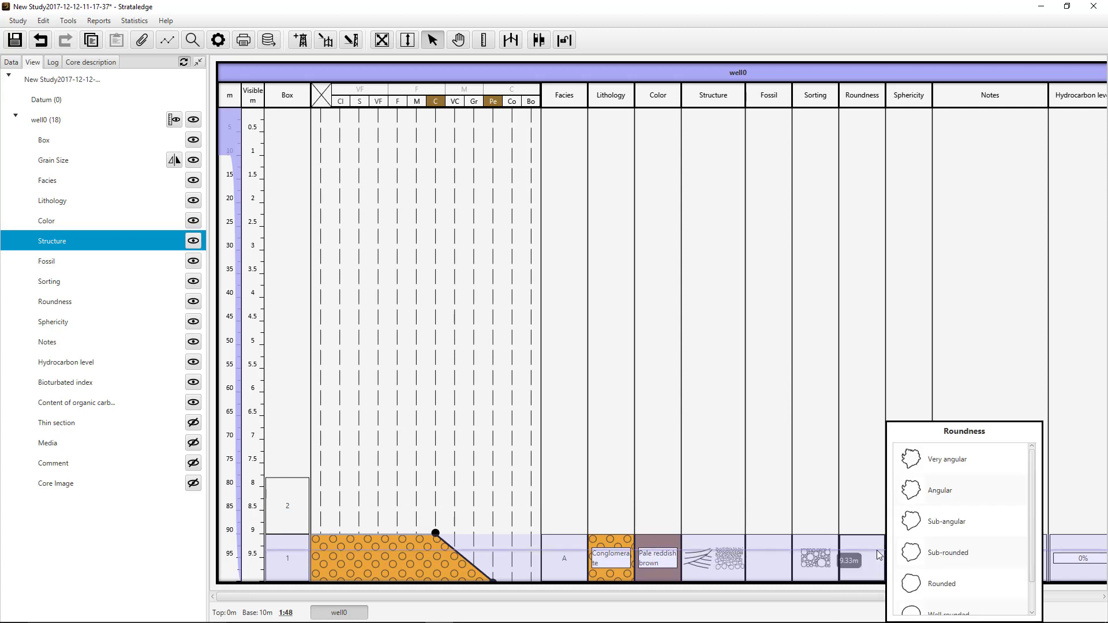
{"action": "left_click", "coordinate": [927, 582]}
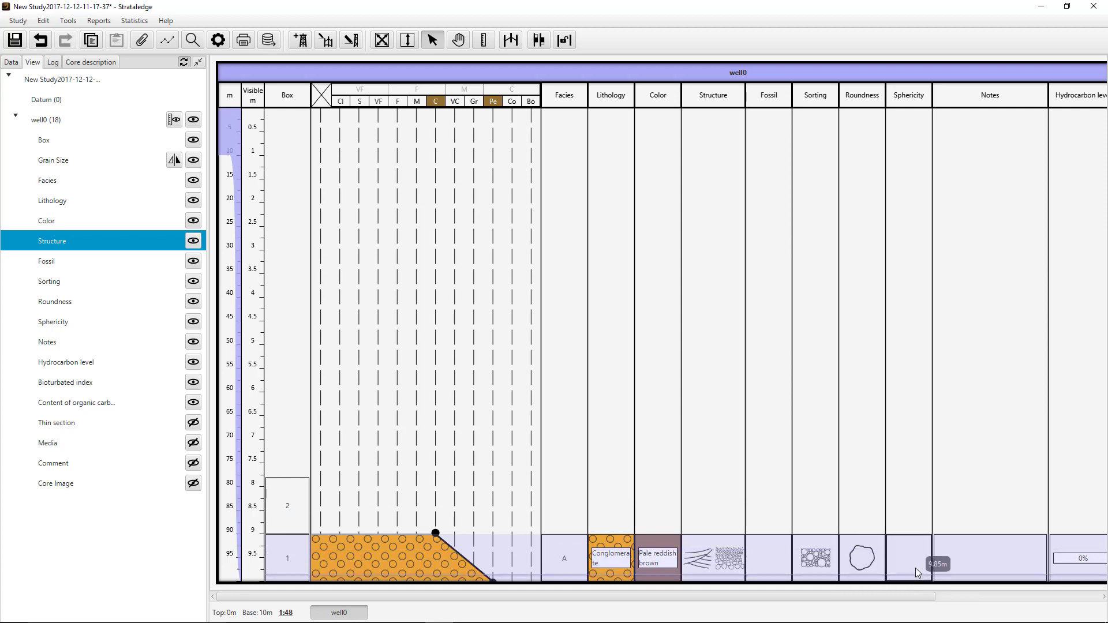
- Choose a sphericity for facies A and enter the note "Conglomerate...." for it
{"action": "left_click", "coordinate": [916, 567]}
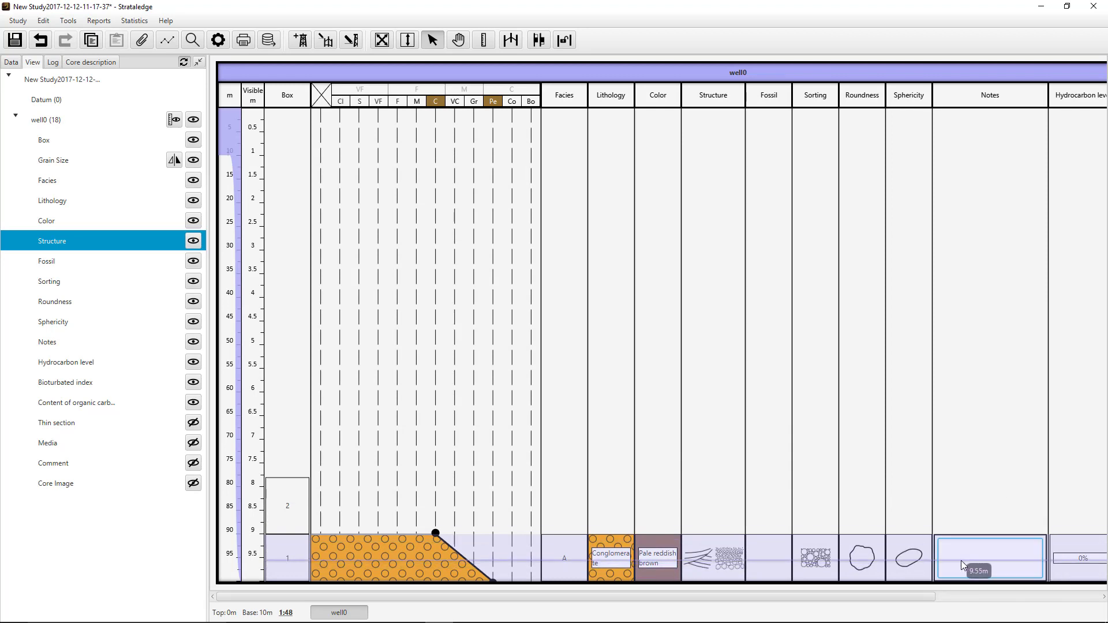
{"action": "left_click", "coordinate": [961, 560]}
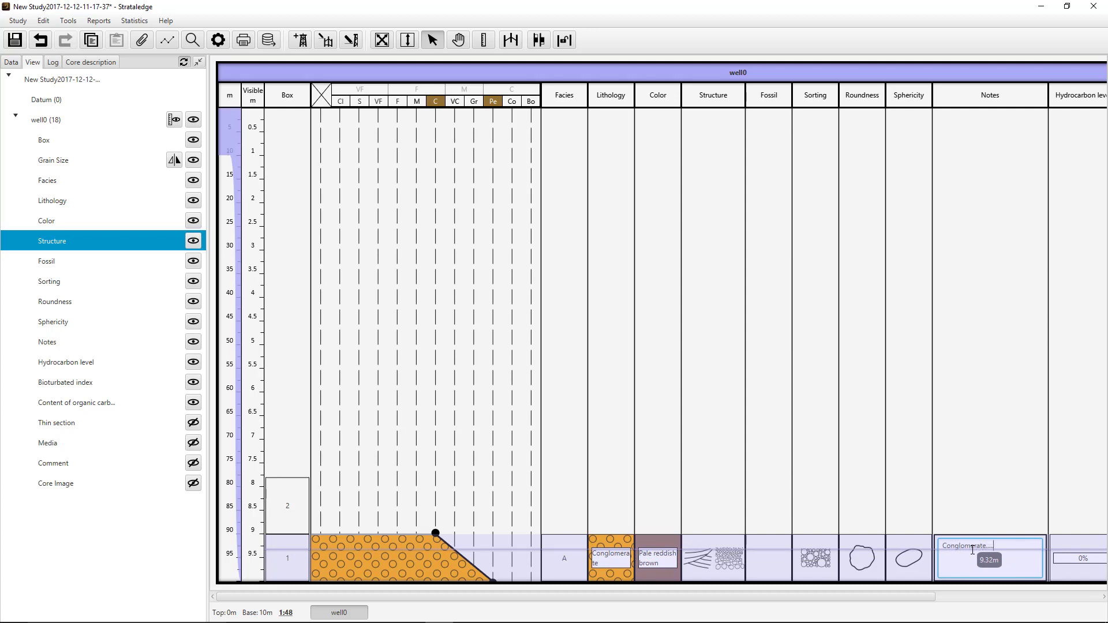
- Set the hydrocarbon level of facies A to 5% and try adjusting its bioturbated index
{"action": "left_click_drag", "start_coordinate": [922, 597], "coordinate": [1086, 596]}
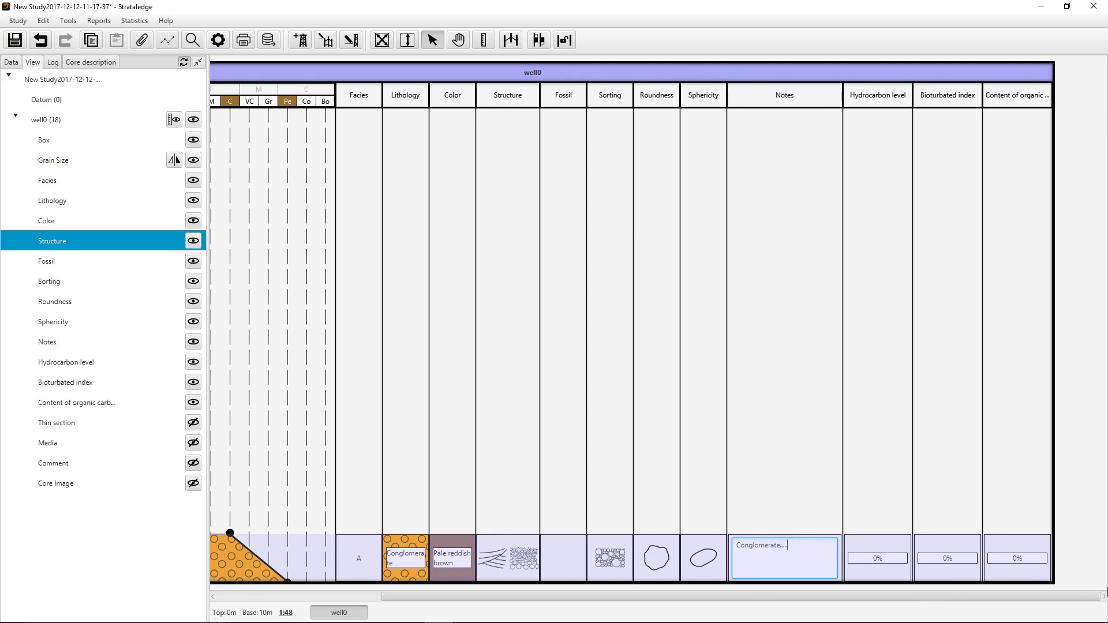
{"action": "left_click", "coordinate": [904, 565]}
{"action": "mouse_move", "coordinate": [941, 609]}
{"action": "left_mouse_down"}
{"action": "mouse_move", "coordinate": [942, 568]}
{"action": "mouse_move", "coordinate": [942, 607]}
{"action": "left_mouse_up"}
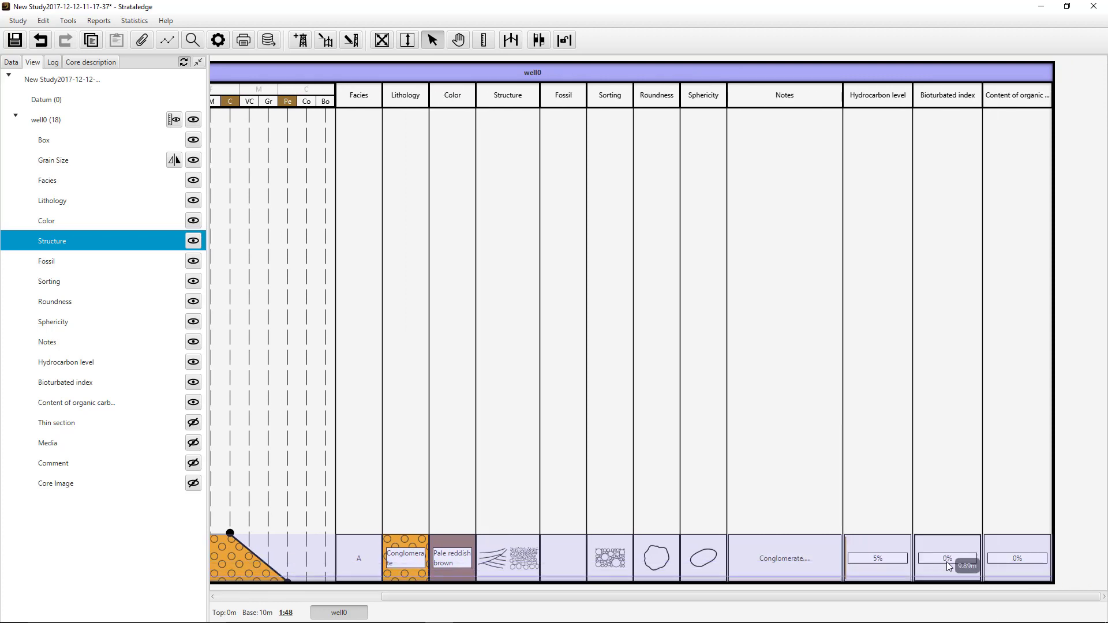
{"action": "left_click", "coordinate": [946, 562]}
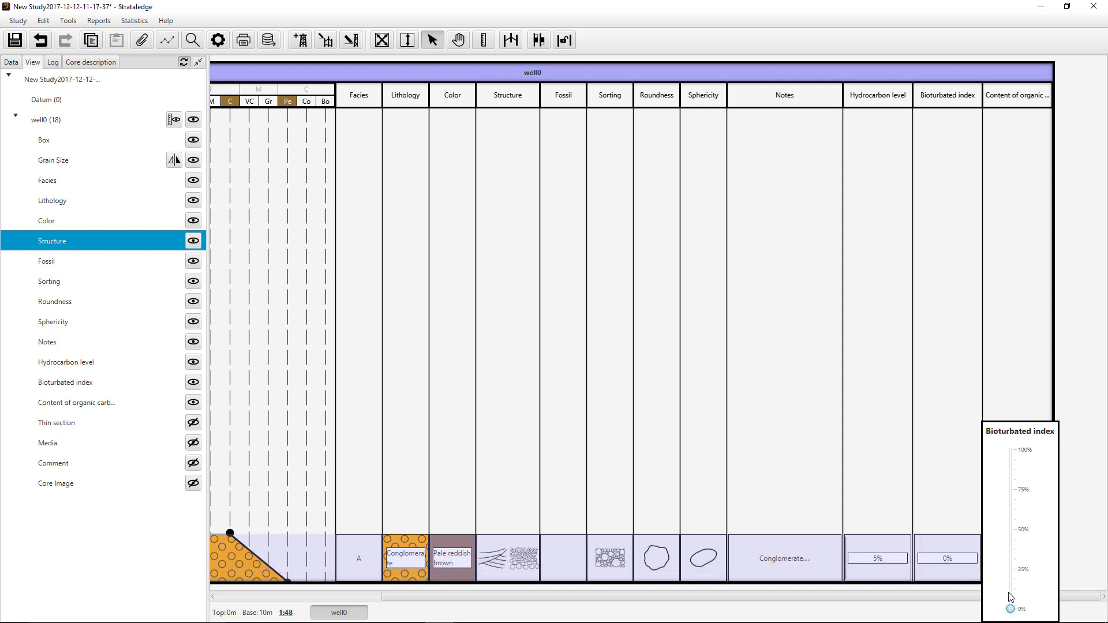
{"action": "left_click", "coordinate": [1011, 571]}
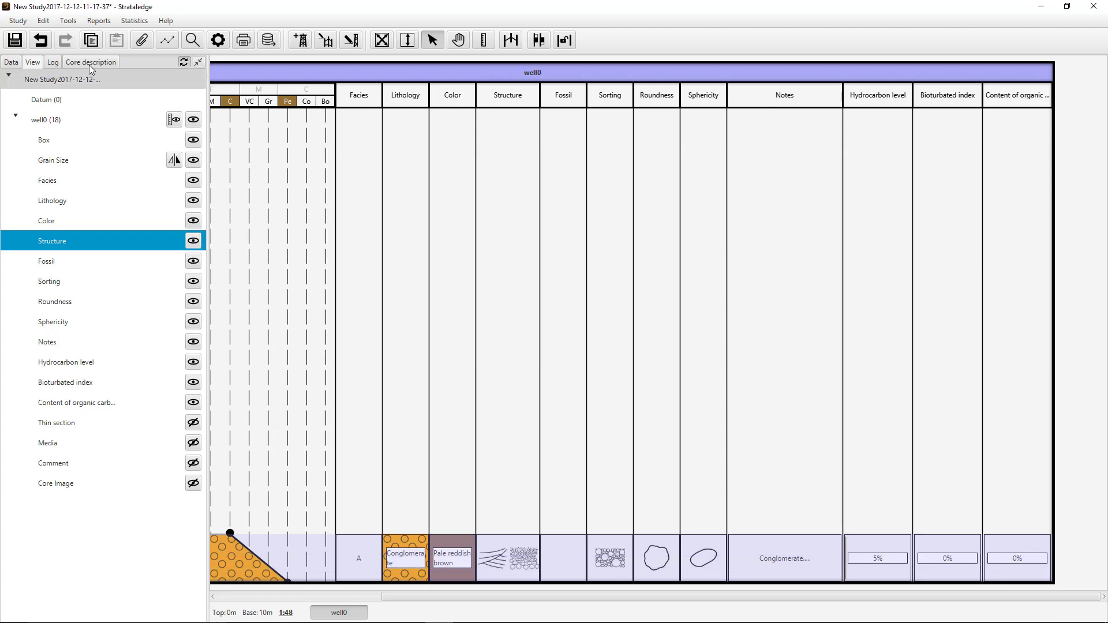
- Undo the hydrocarbon level, note, sphericity, roundness, sorting and fossil removal edits of facies A
{"action": "left_click", "coordinate": [41, 39]}
{"action": "left_click", "coordinate": [40, 40]}
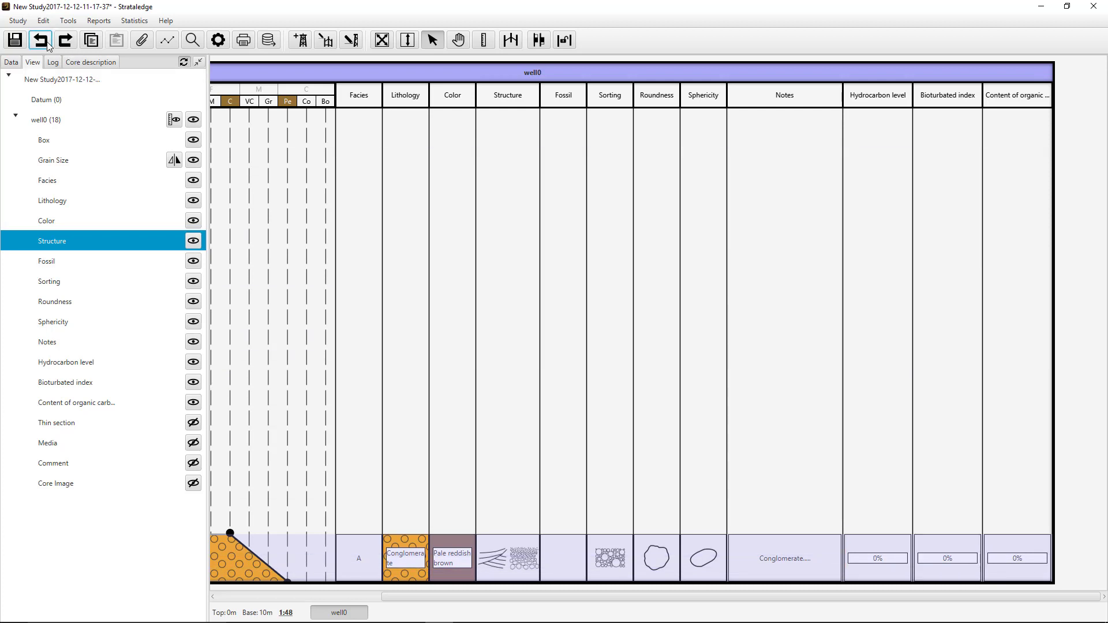
{"action": "left_click", "coordinate": [40, 40]}
{"action": "left_click", "coordinate": [40, 40]}
{"action": "left_click", "coordinate": [40, 40]}
{"action": "left_click", "coordinate": [48, 45]}
{"action": "left_click", "coordinate": [47, 45]}
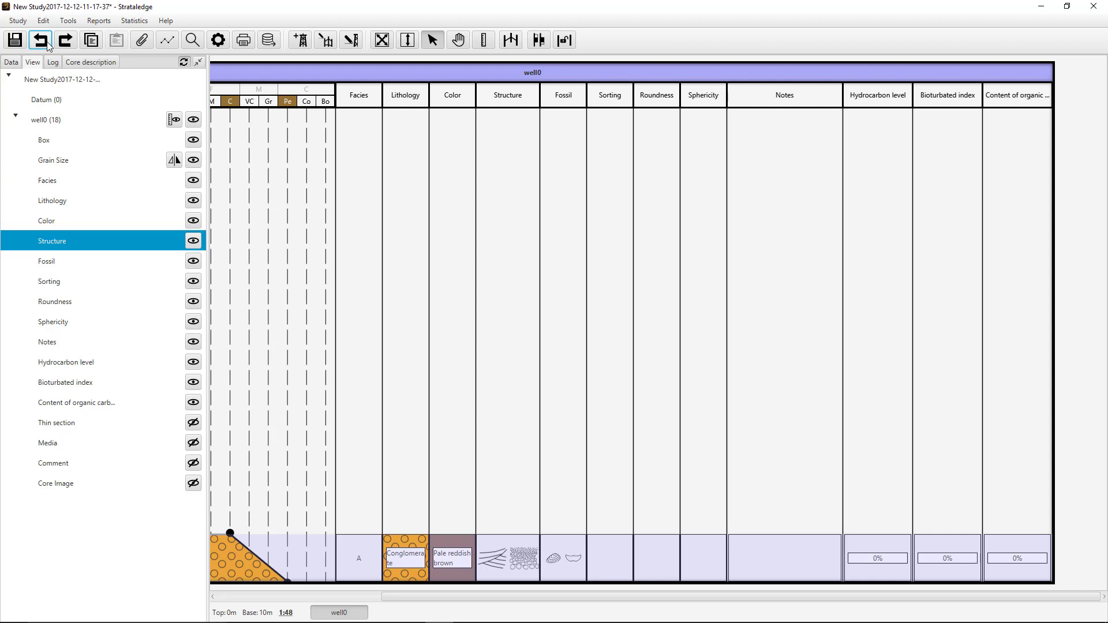
- Redo all the undone description edits of facies A, up to the 5% hydrocarbon level
{"action": "left_click", "coordinate": [65, 43]}
{"action": "left_click", "coordinate": [65, 44]}
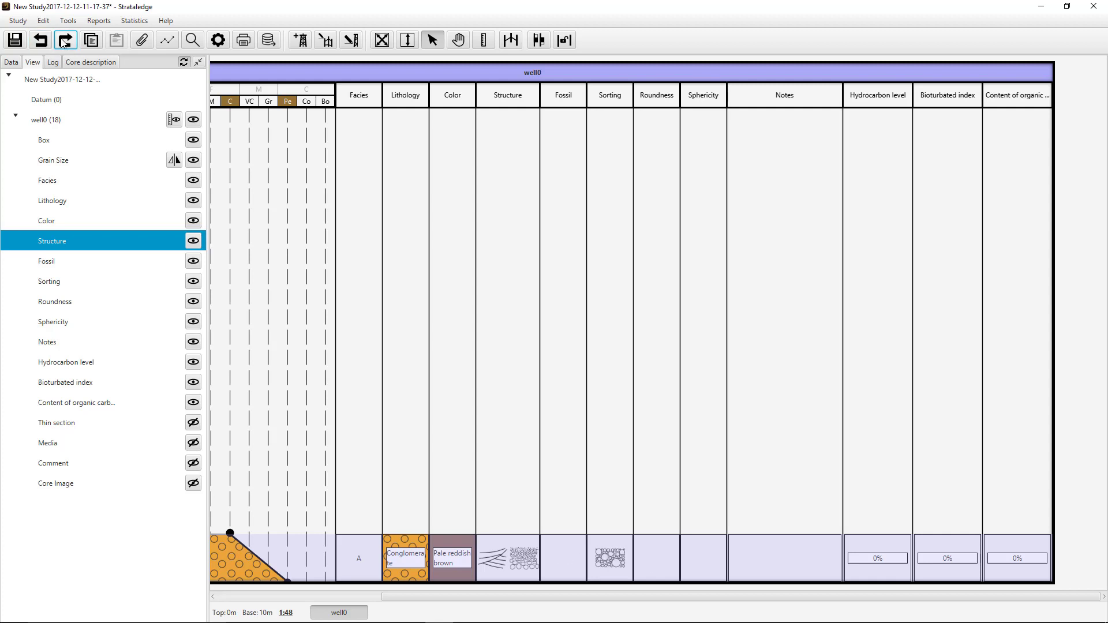
{"action": "left_click", "coordinate": [64, 44]}
{"action": "left_click", "coordinate": [65, 43]}
{"action": "left_click", "coordinate": [64, 43]}
{"action": "left_click", "coordinate": [64, 43]}
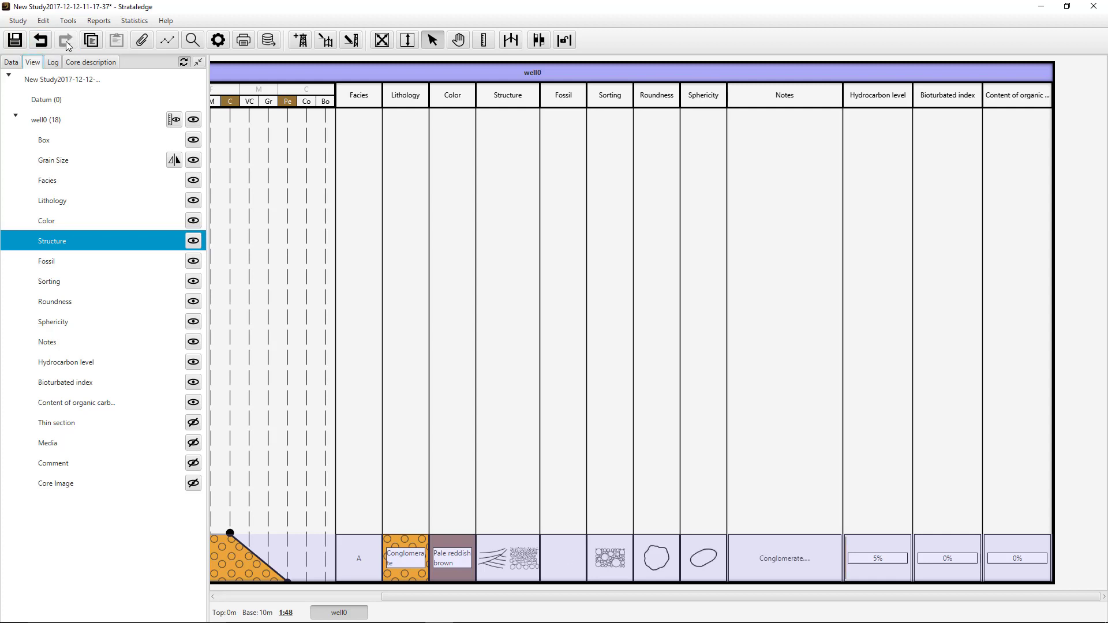
- Create a new facies in well0 above facies A with top 7.87 m and base 9.06 m
{"action": "left_click_drag", "start_coordinate": [473, 597], "coordinate": [226, 579]}
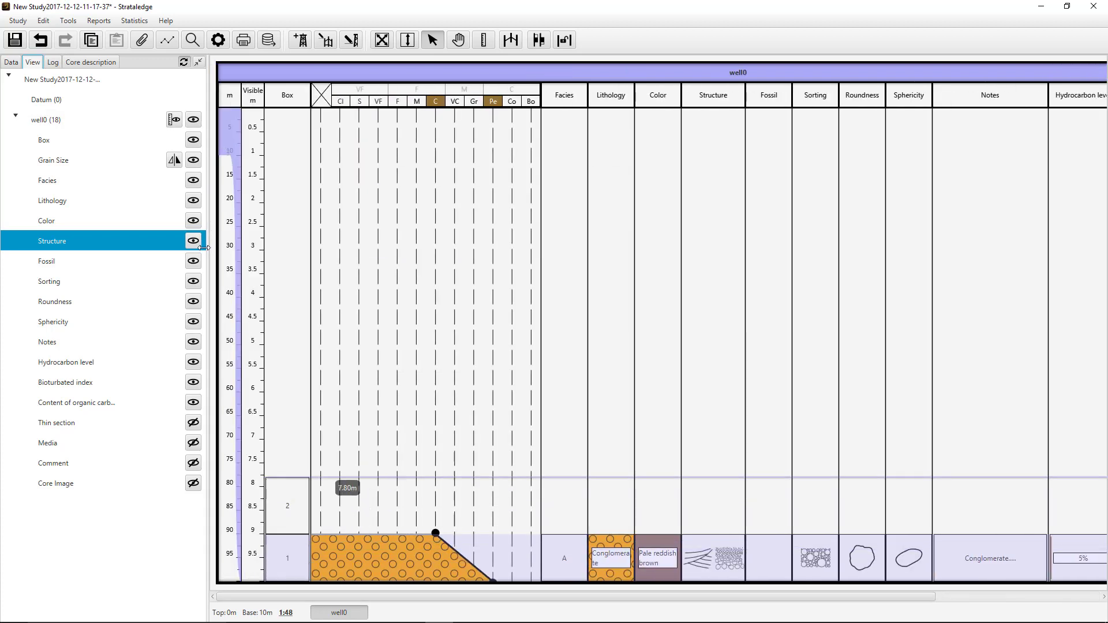
{"action": "left_click", "coordinate": [67, 63]}
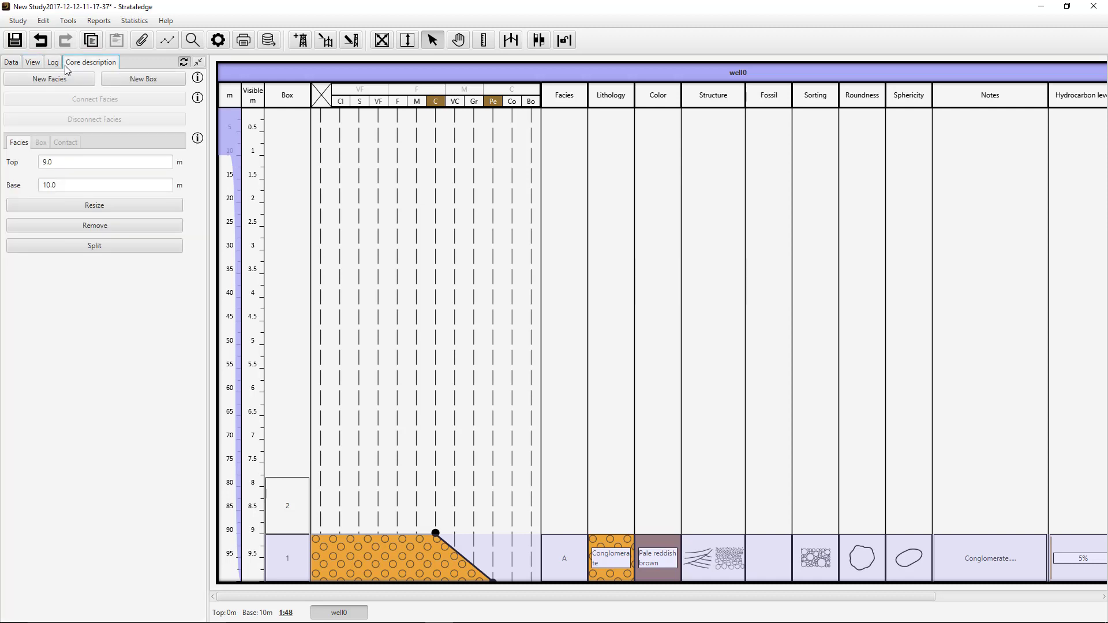
{"action": "left_click", "coordinate": [56, 78]}
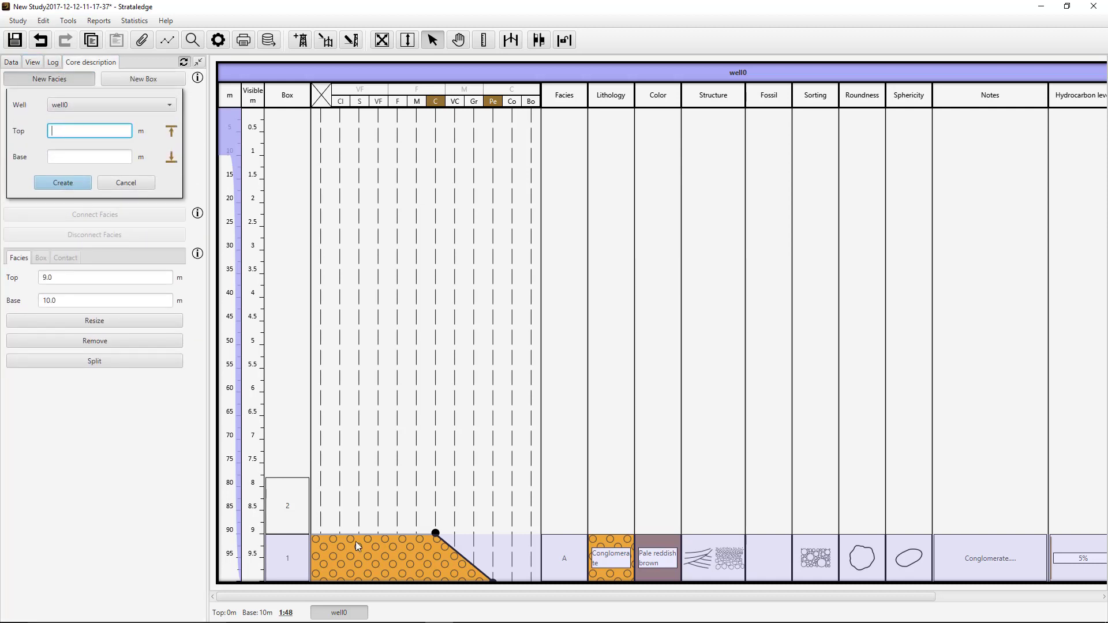
{"action": "left_click_drag", "start_coordinate": [362, 536], "coordinate": [359, 480]}
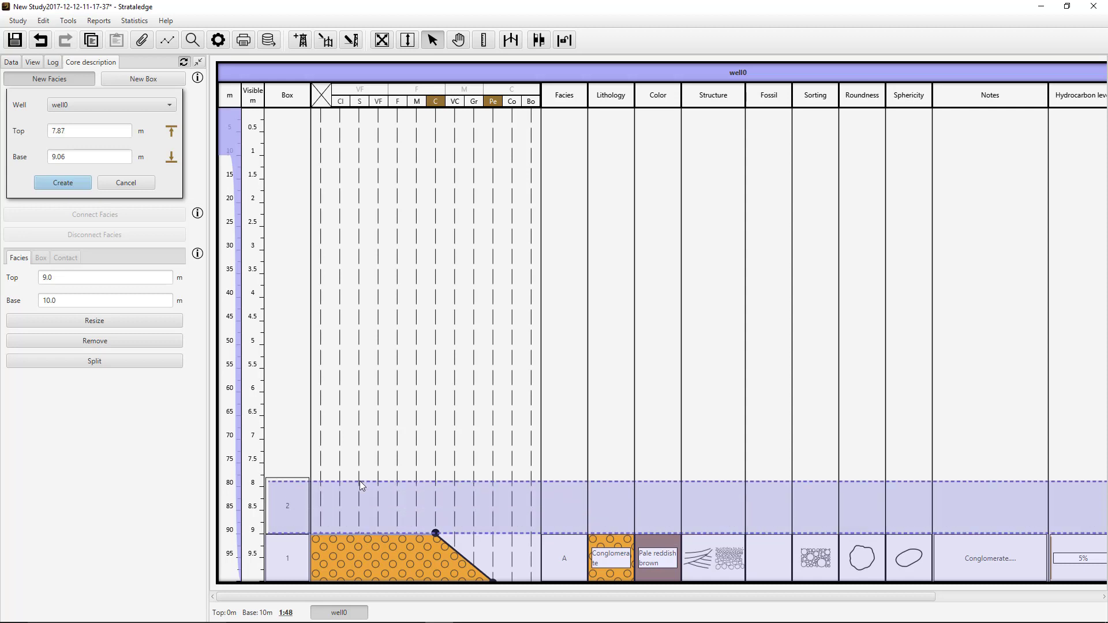
{"action": "left_click", "coordinate": [74, 184]}
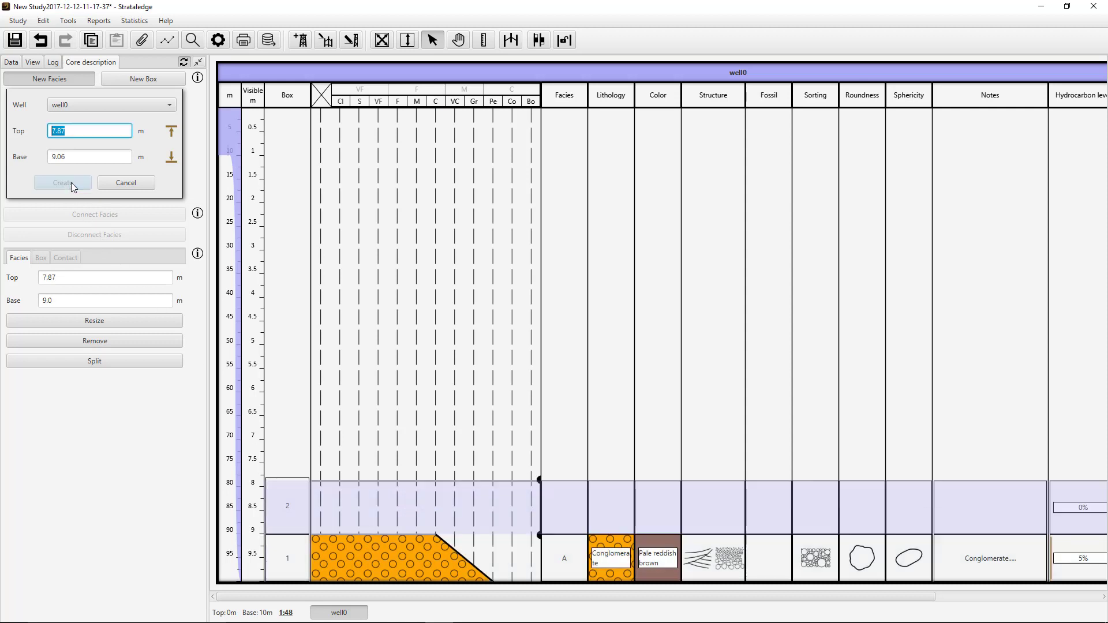
- Create another facies in well0 with top 6.55 m and base 8.61 m, and select the 7.87–9 m facies
{"action": "left_click_drag", "start_coordinate": [511, 515], "coordinate": [512, 419]}
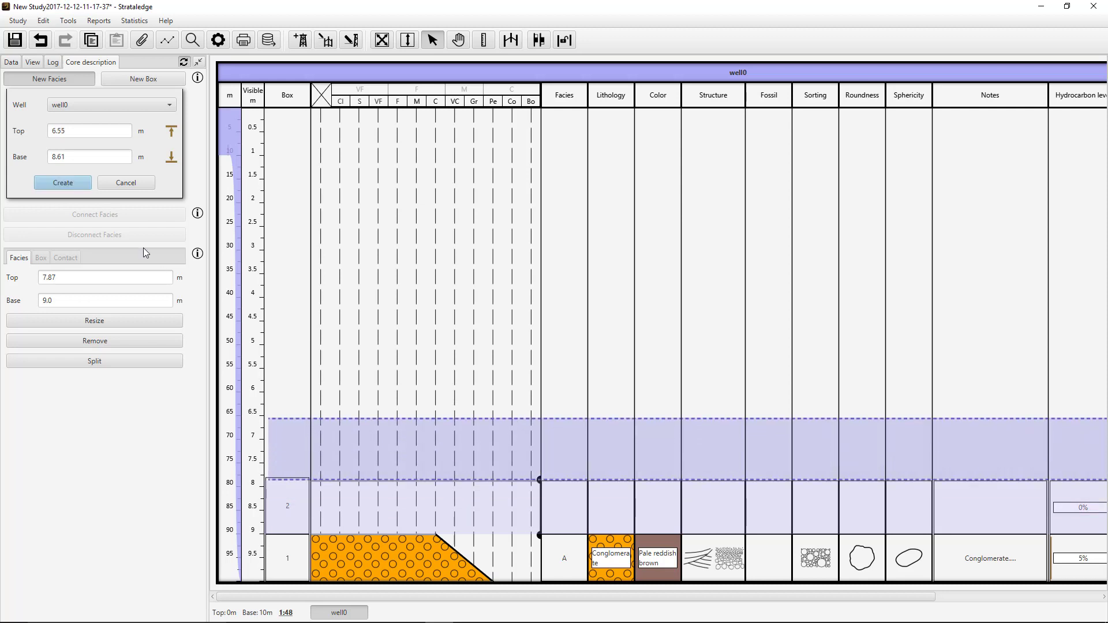
{"action": "left_click", "coordinate": [73, 182]}
{"action": "left_click", "coordinate": [121, 183]}
{"action": "left_click", "coordinate": [508, 511]}
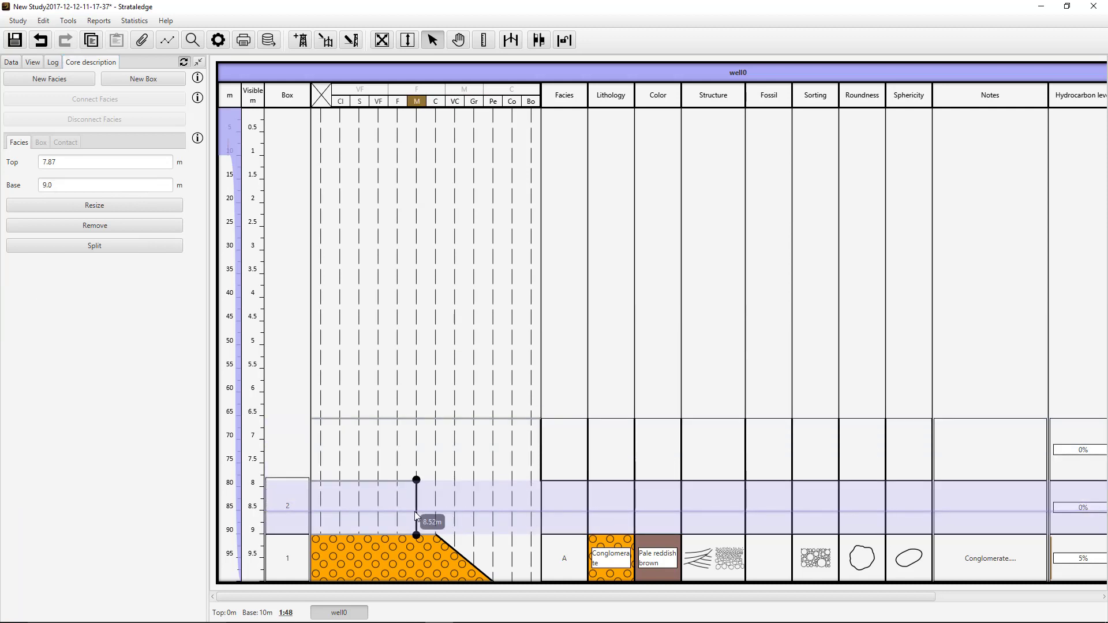
- Set the grain size of the 7.87–9 m facies to M and its lithology to Sandstone
{"action": "left_click", "coordinate": [415, 511]}
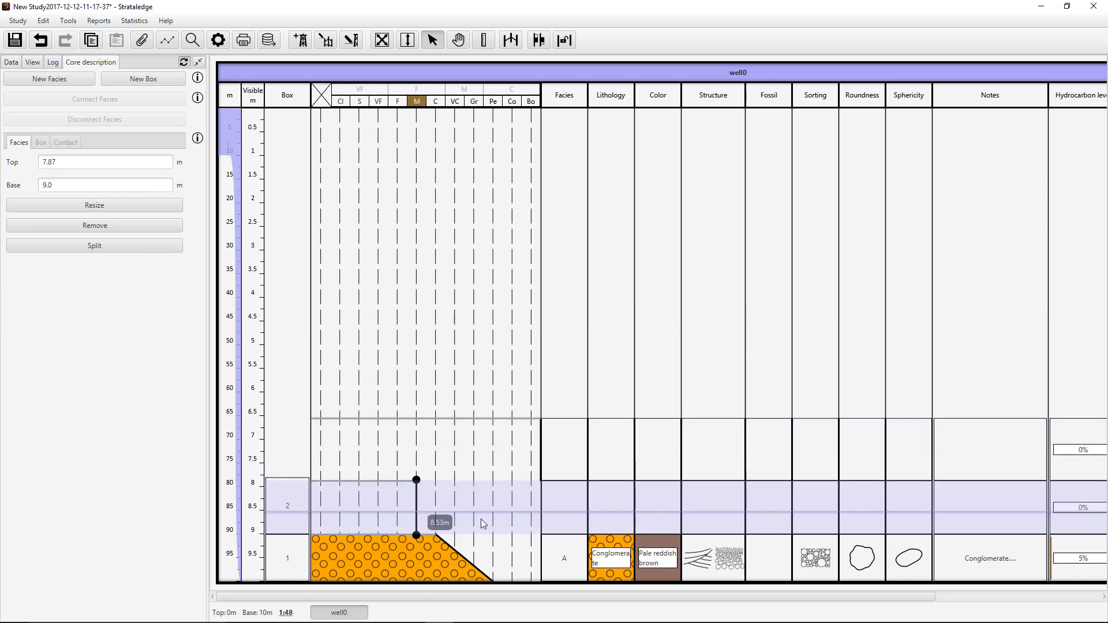
{"action": "left_click", "coordinate": [650, 505]}
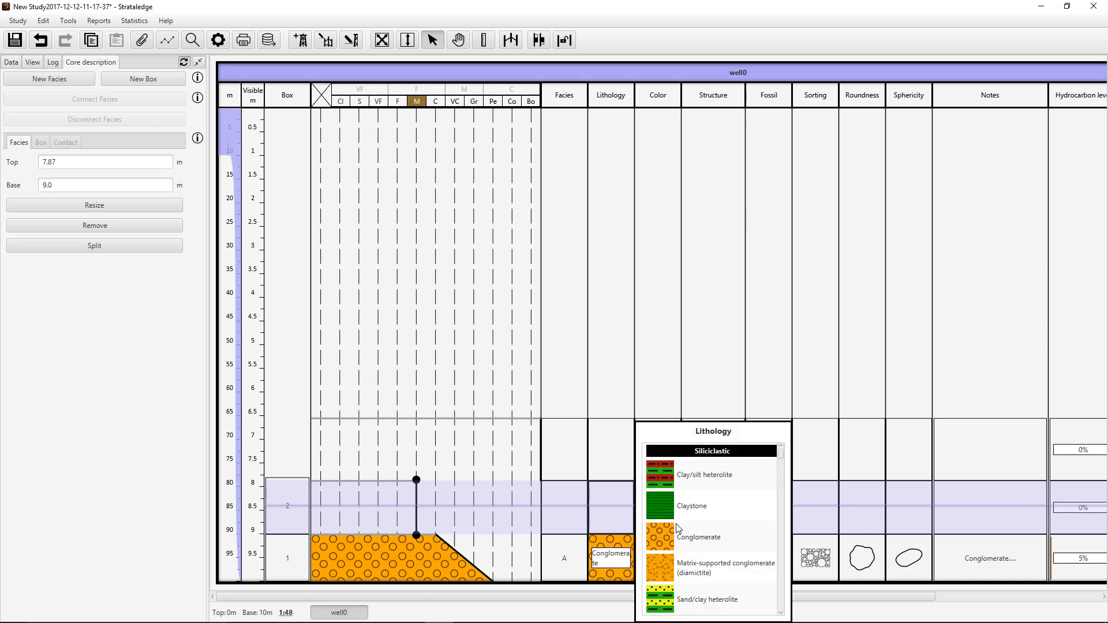
{"action": "scroll", "coordinate": [684, 534], "scroll_direction": "up", "scroll_amount": 2}
{"action": "scroll", "coordinate": [685, 534], "scroll_direction": "down", "scroll_amount": 4}
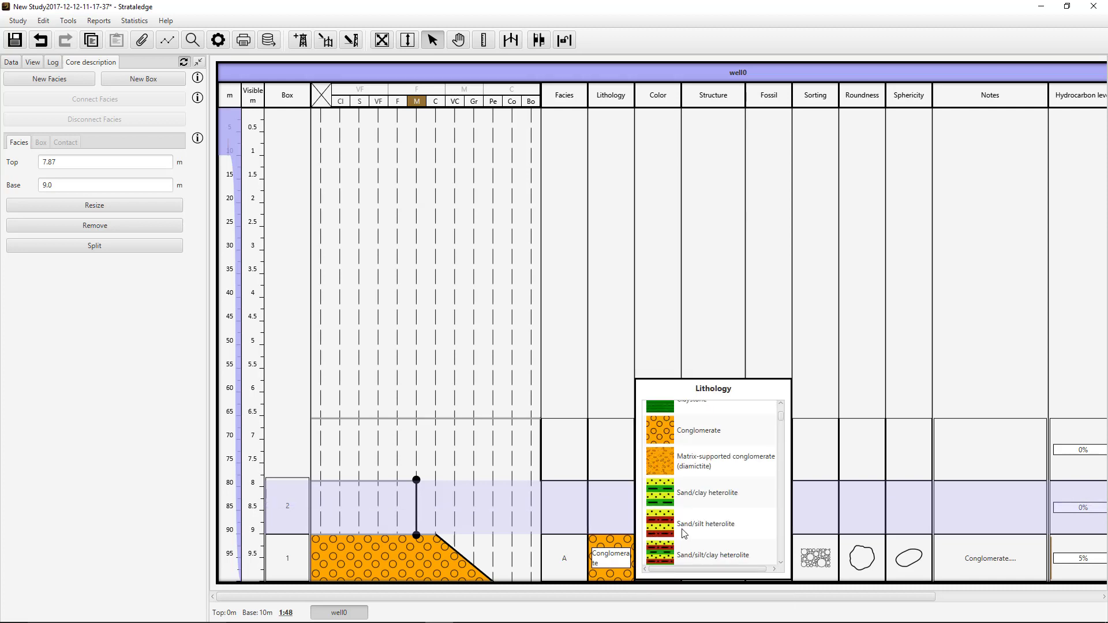
{"action": "scroll", "coordinate": [684, 534], "scroll_direction": "down", "scroll_amount": 2}
{"action": "left_click", "coordinate": [696, 458]}
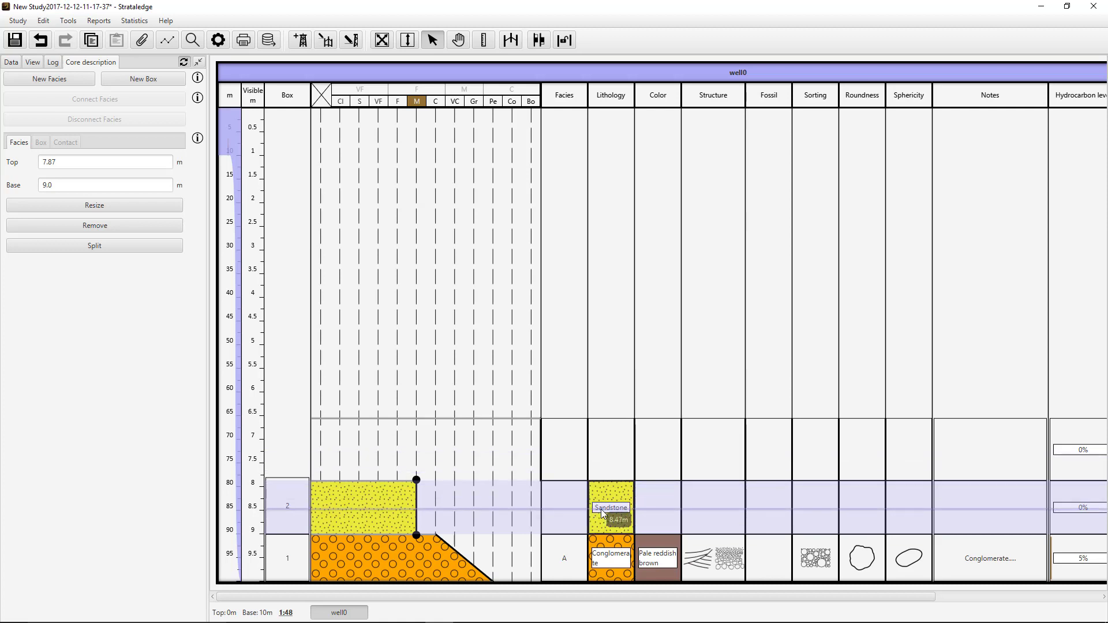
- Copy the conglomerate facies A at 9–10 m and paste its description onto the empty 6.55–7.87 m facies
{"action": "left_click", "coordinate": [440, 551]}
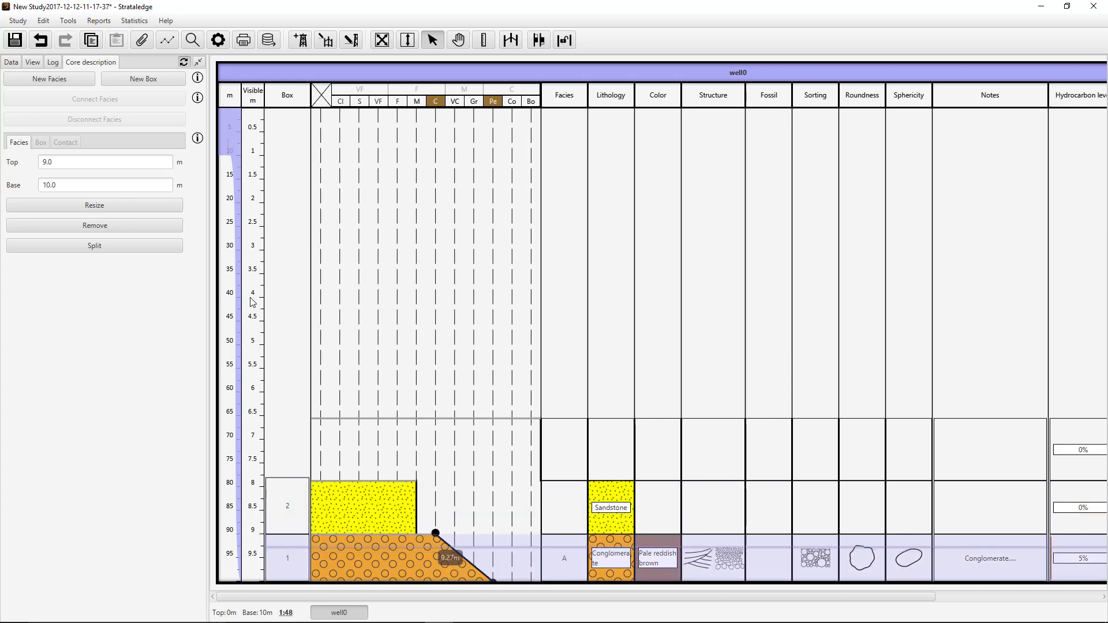
{"action": "left_click", "coordinate": [93, 45]}
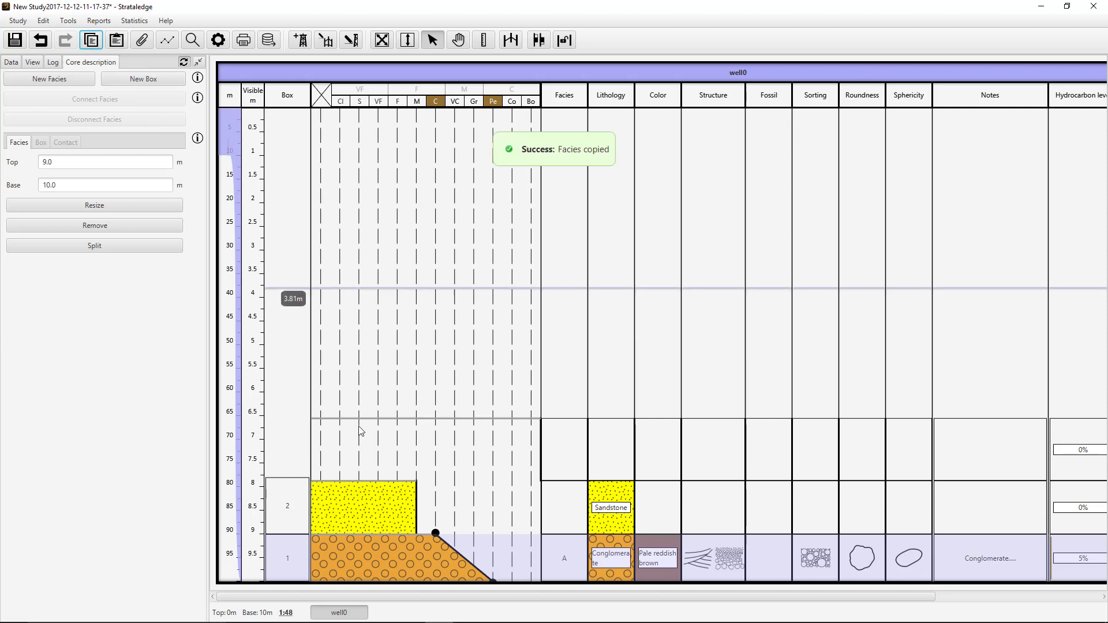
{"action": "left_click", "coordinate": [424, 456]}
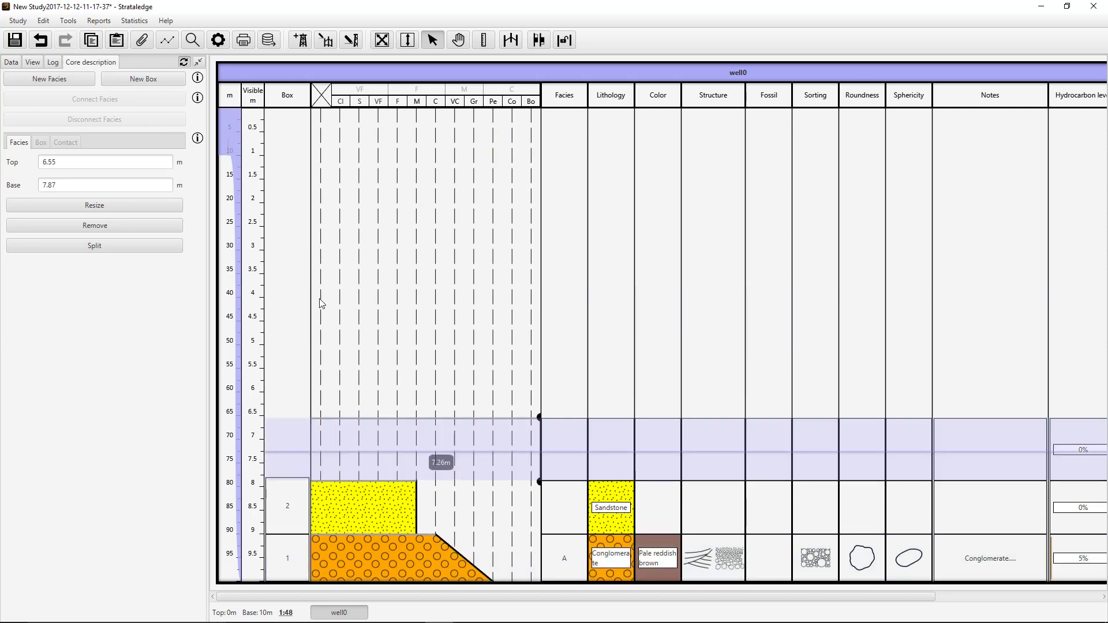
{"action": "left_click", "coordinate": [118, 40]}
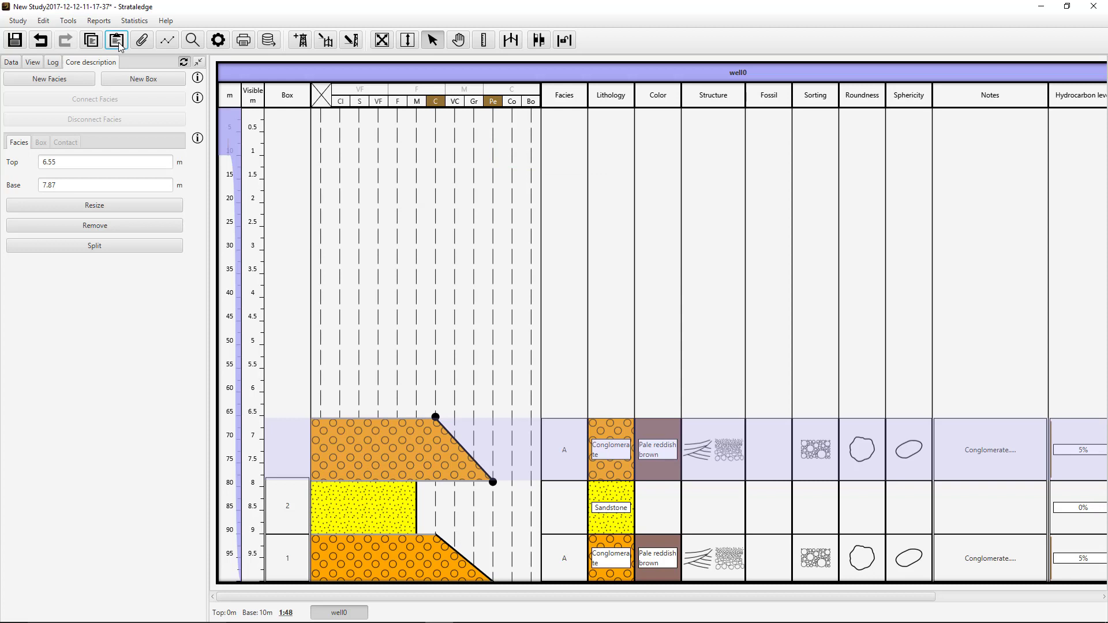
{"action": "left_click", "coordinate": [22, 38]}
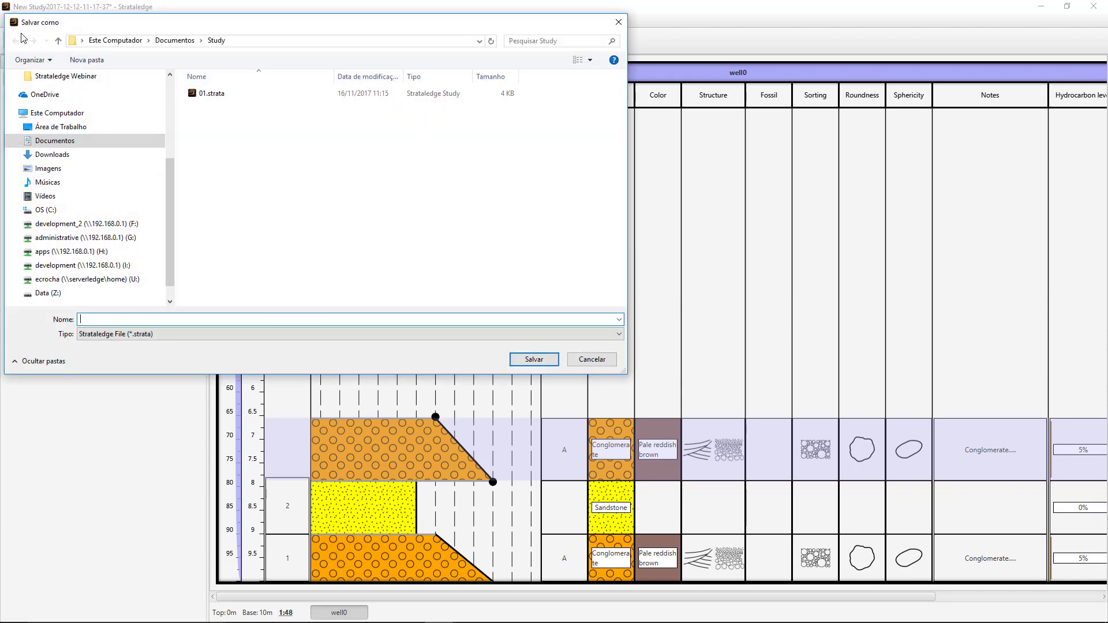
{"action": "left_click", "coordinate": [612, 362]}
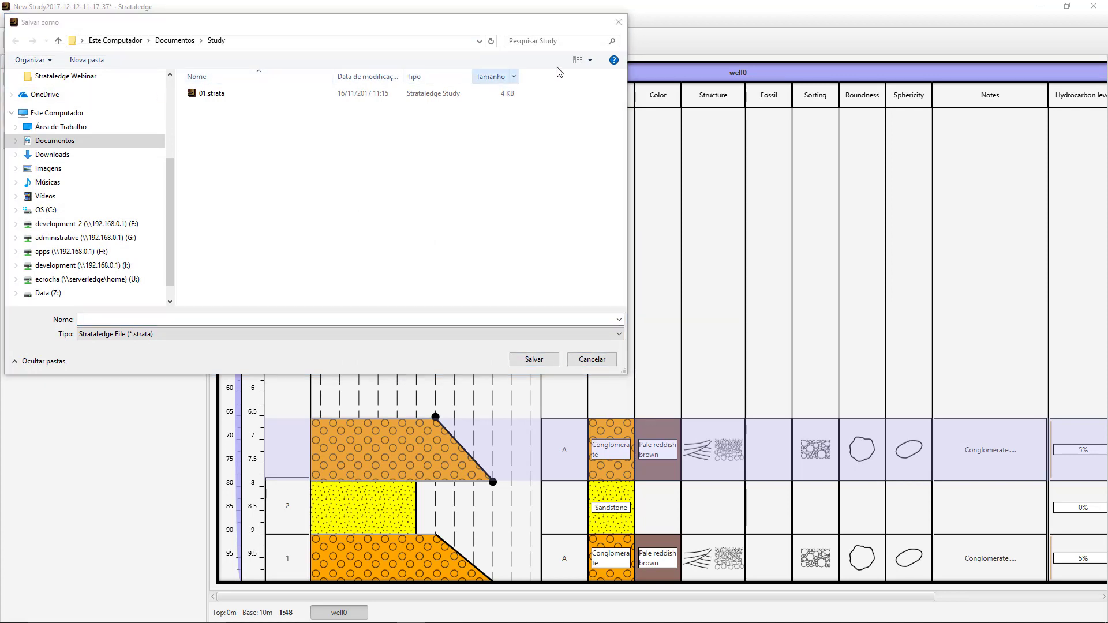
{"action": "left_click", "coordinate": [623, 27]}
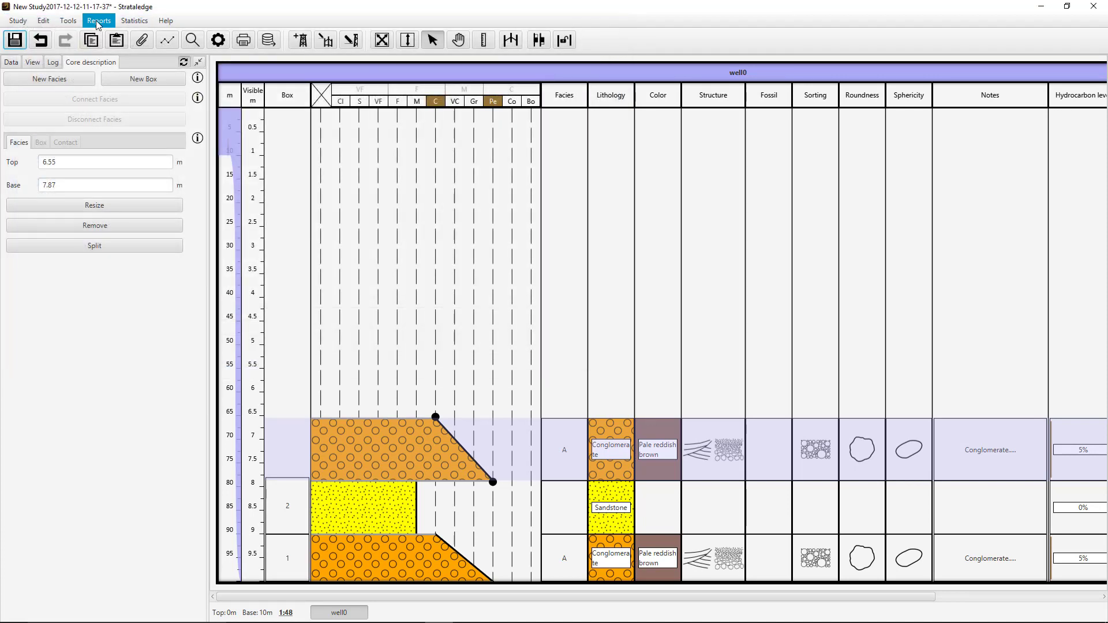
- Open the study file Webinar01.strata from the Strataledge Webinar folder
{"action": "left_click", "coordinate": [25, 22]}
{"action": "left_click", "coordinate": [18, 54]}
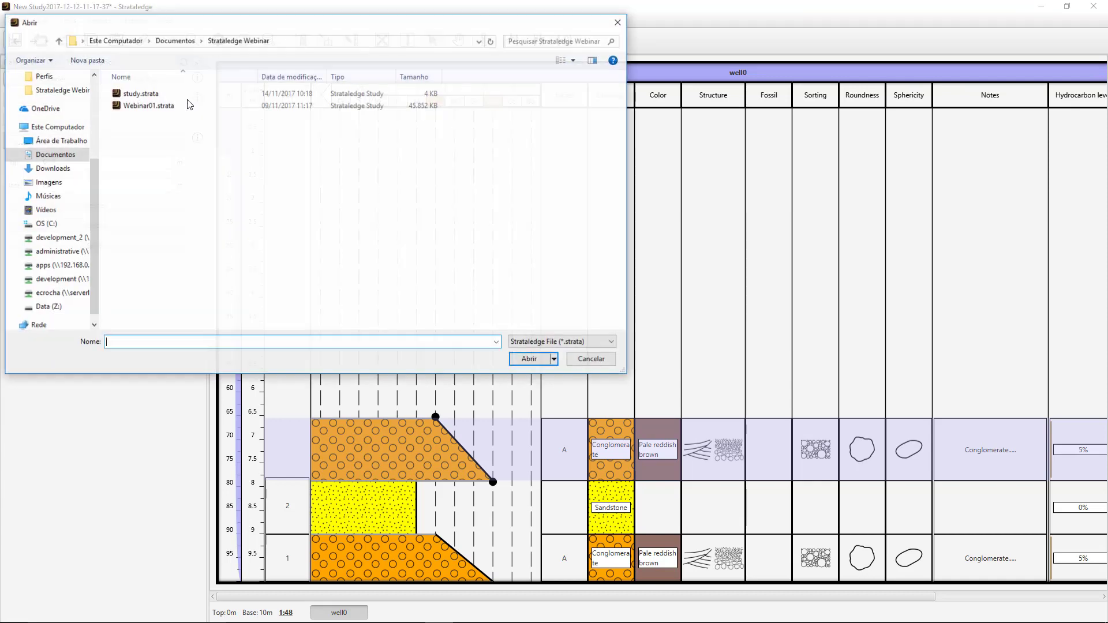
{"action": "left_click", "coordinate": [182, 106]}
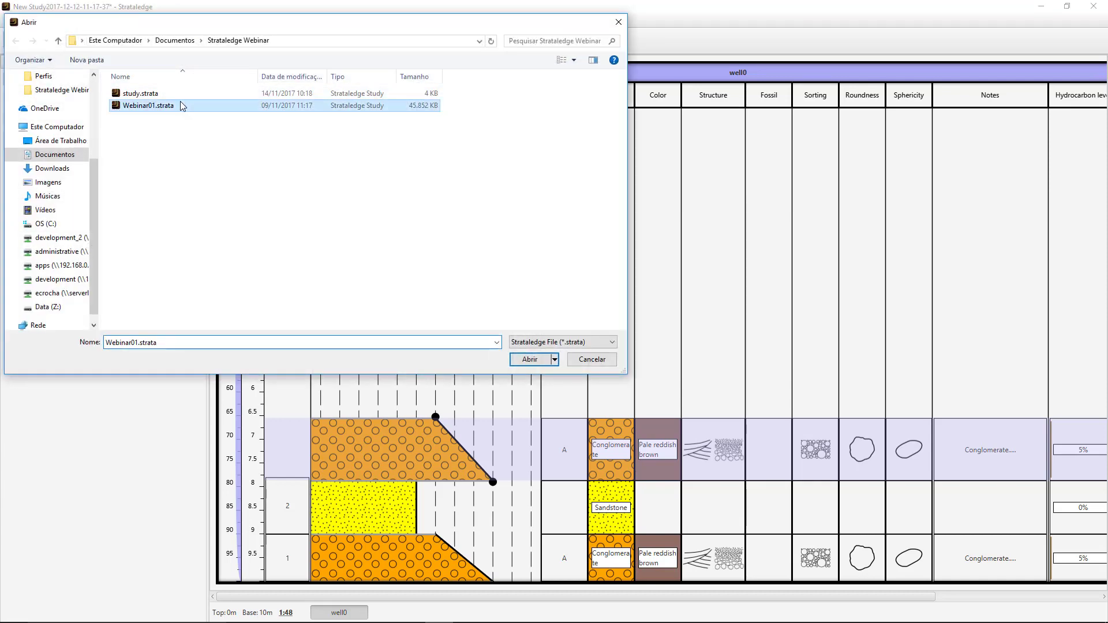
{"action": "left_click", "coordinate": [530, 363]}
{"action": "left_click", "coordinate": [542, 336]}
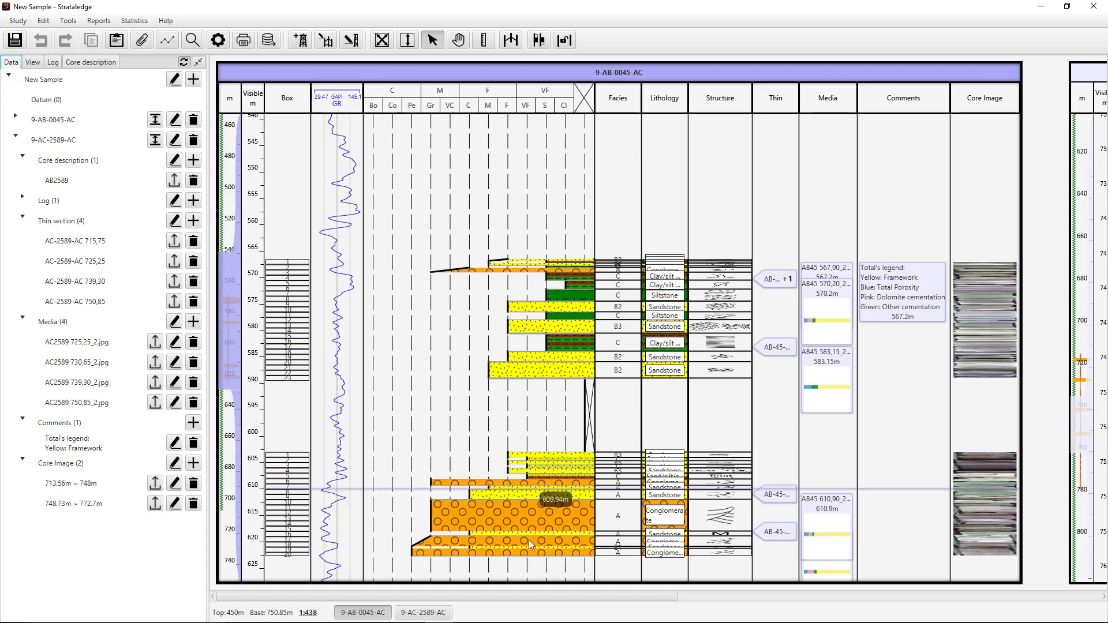
- Look at the columns of well 9-AB-0045-AC and the form for adding a core image, leaving the form without saving
{"action": "left_click_drag", "start_coordinate": [538, 597], "coordinate": [513, 587]}
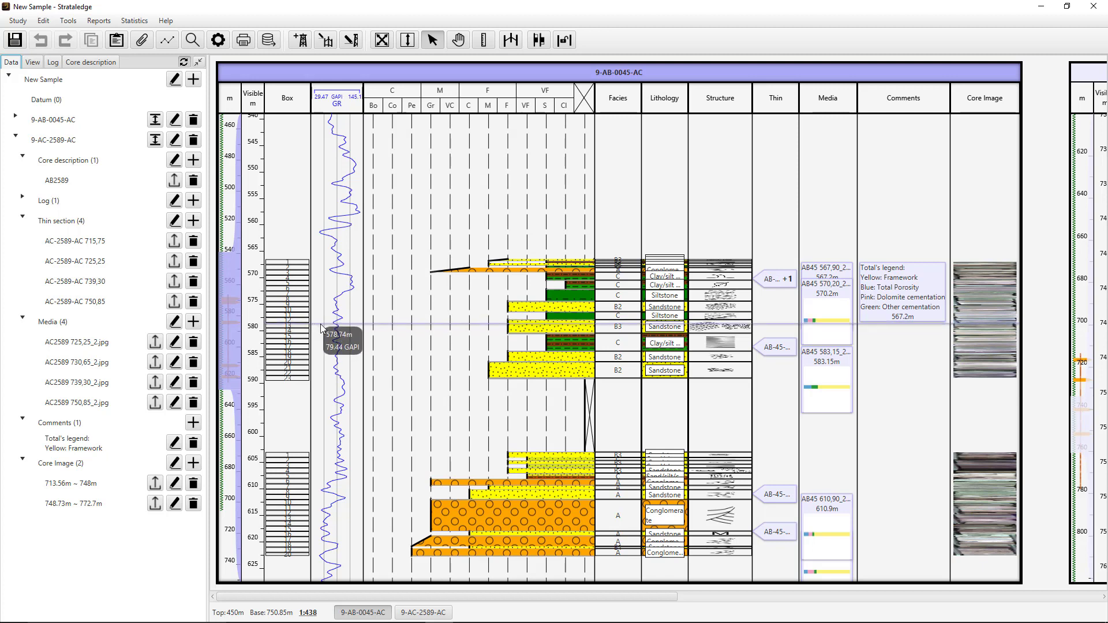
{"action": "scroll", "coordinate": [319, 327], "scroll_direction": "up", "scroll_amount": 3}
{"action": "scroll", "coordinate": [321, 328], "scroll_direction": "down", "scroll_amount": 4}
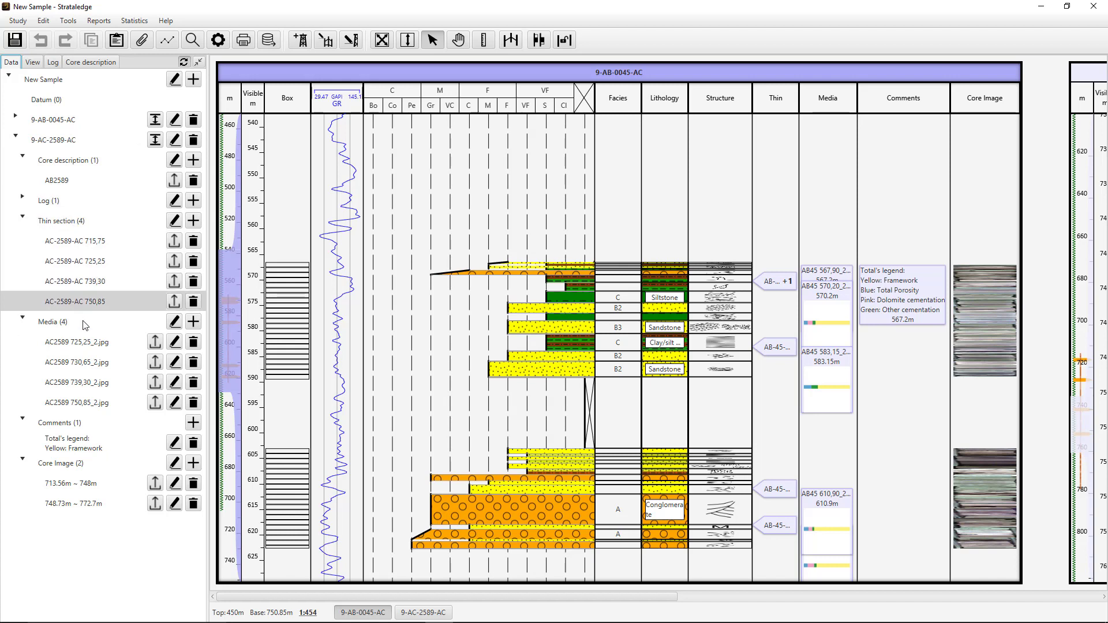
{"action": "left_click", "coordinate": [195, 463]}
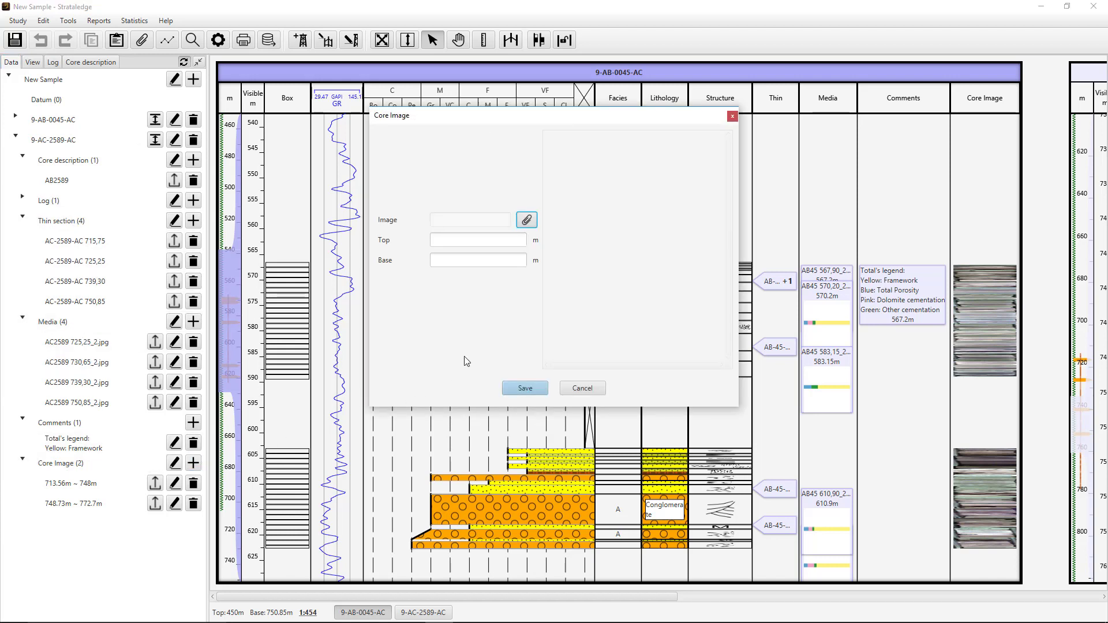
{"action": "left_click", "coordinate": [578, 389]}
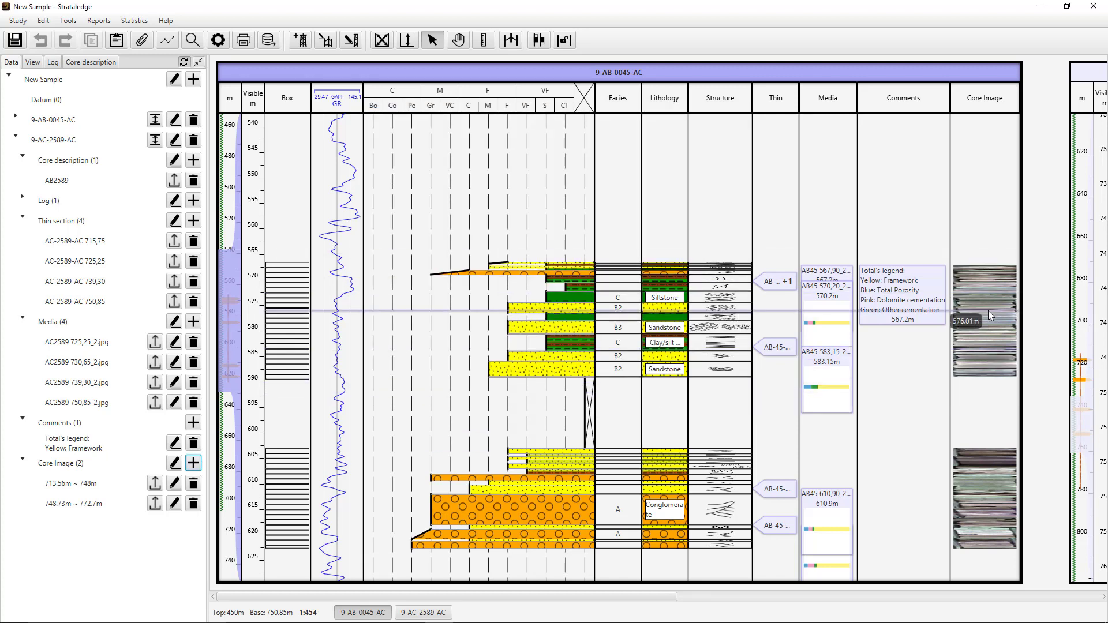
{"action": "scroll", "coordinate": [988, 310], "scroll_direction": "up", "scroll_amount": 1}
{"action": "scroll", "coordinate": [988, 311], "scroll_direction": "down", "scroll_amount": 2}
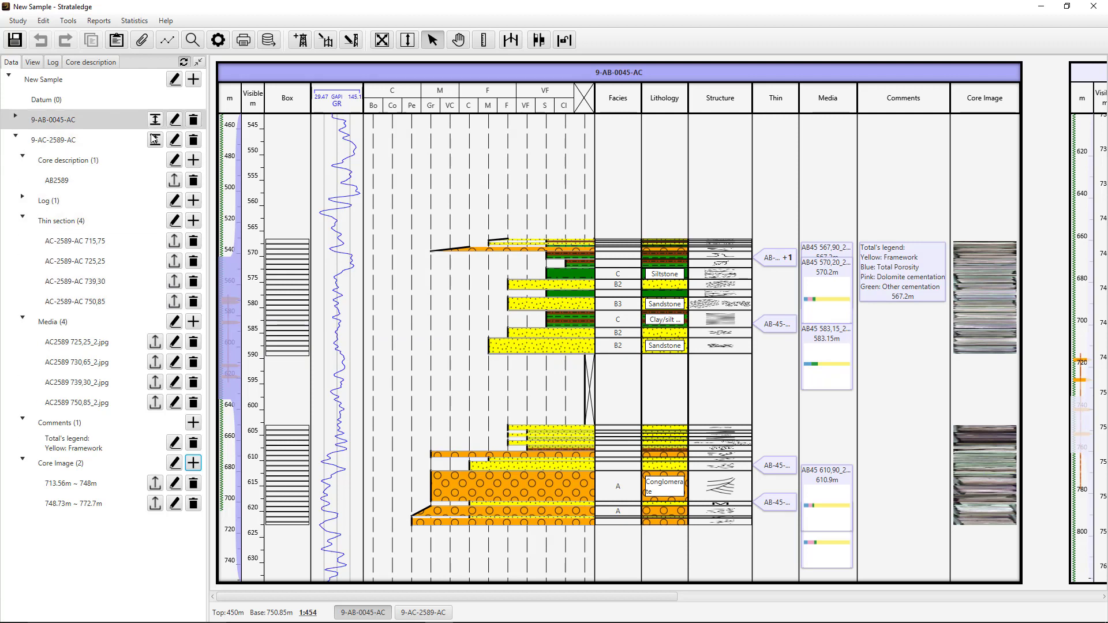
- Examine the study header of well 9-AC-2589-AC and its thin section report import, leaving both without changes
{"action": "left_click", "coordinate": [173, 140]}
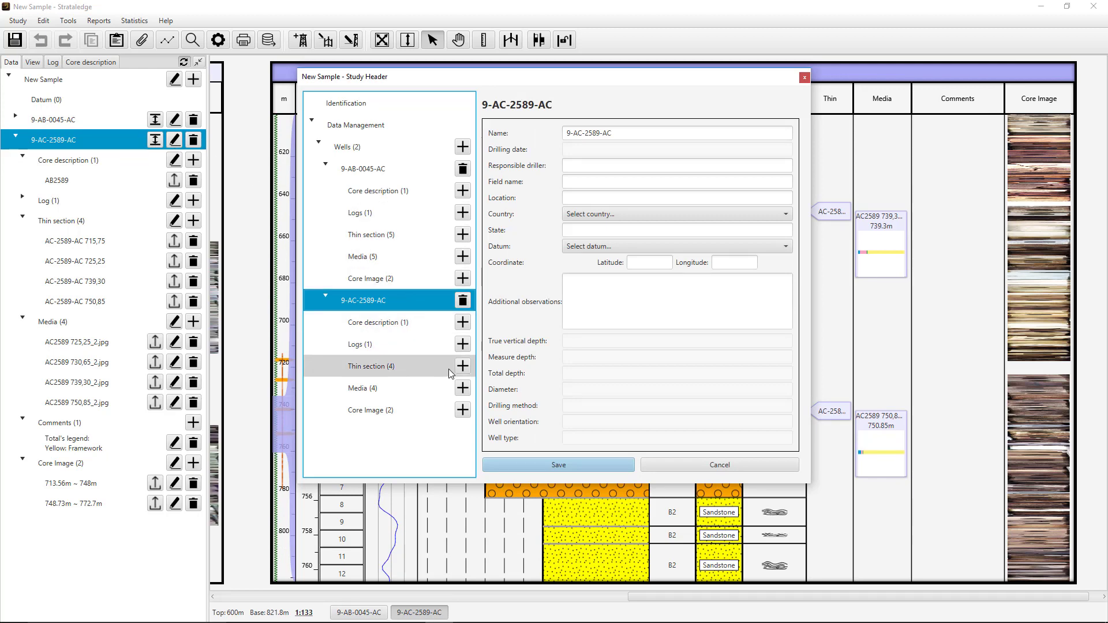
{"action": "left_click", "coordinate": [466, 368]}
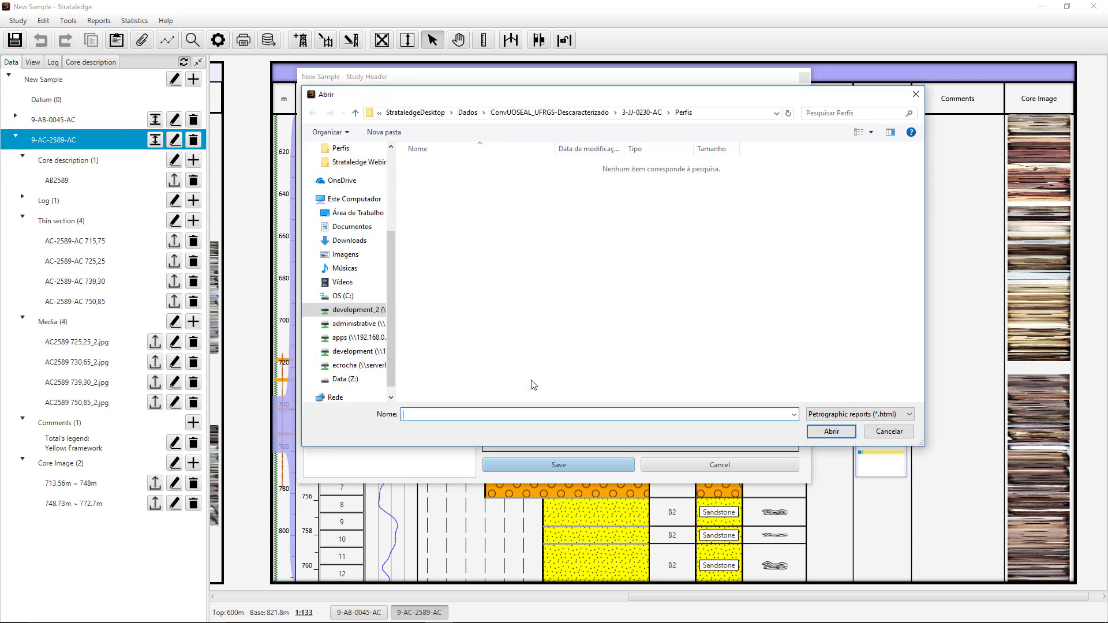
{"action": "left_click", "coordinate": [884, 434]}
{"action": "left_click", "coordinate": [778, 463]}
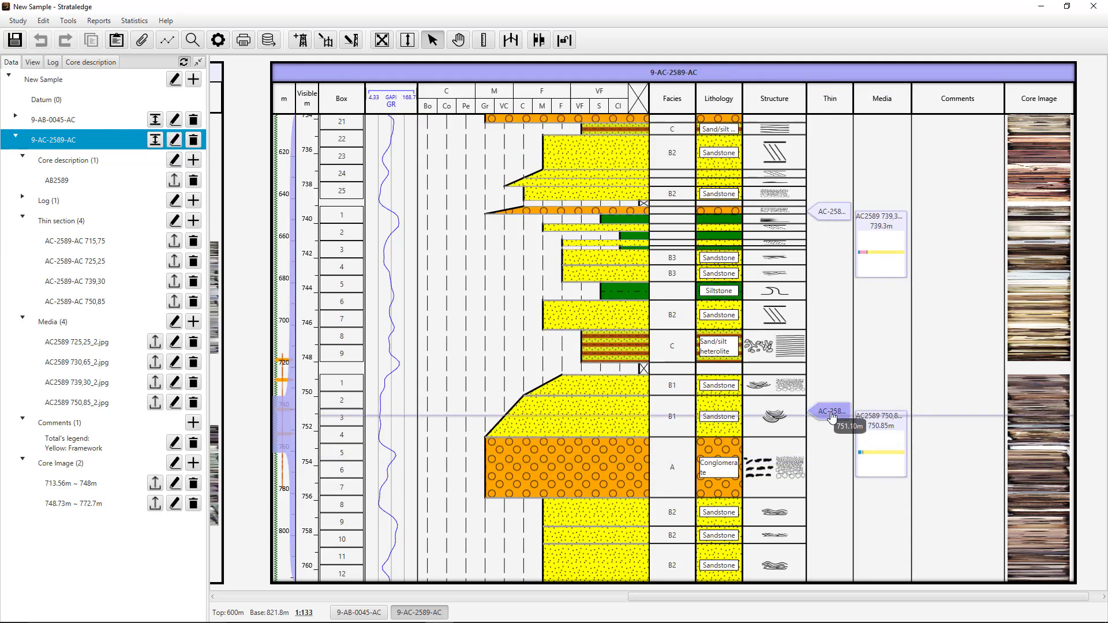
- Read through the petrographic report of thin section AC-2589-AC 739,30, including its classification diagrams and photomicrographs, and close it
{"action": "double_click", "coordinate": [823, 218]}
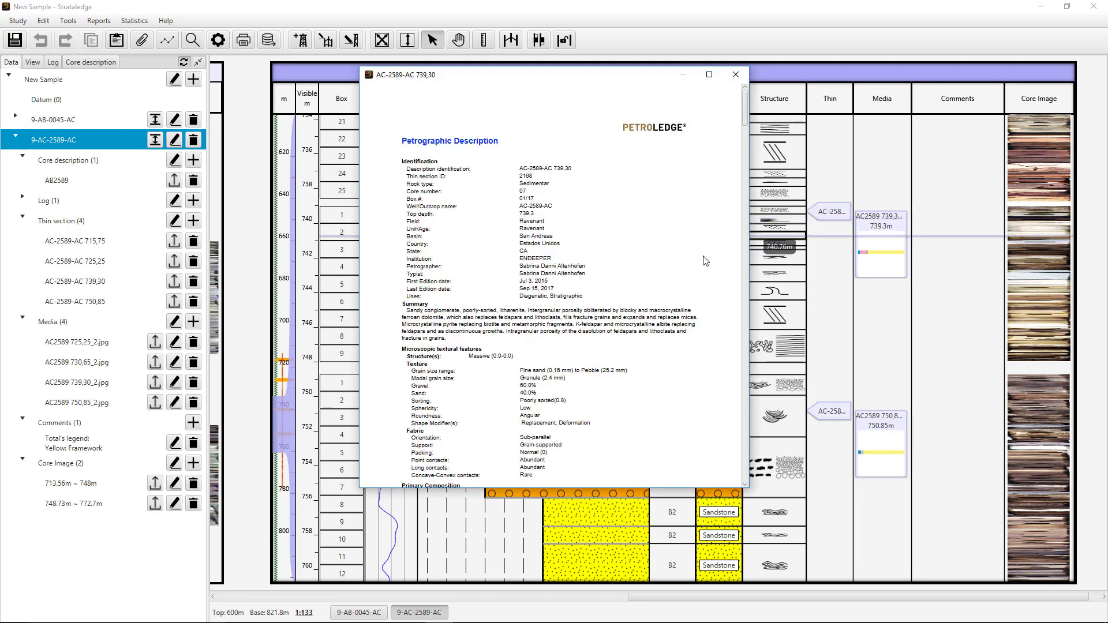
{"action": "scroll", "coordinate": [654, 282], "scroll_direction": "down", "scroll_amount": 10}
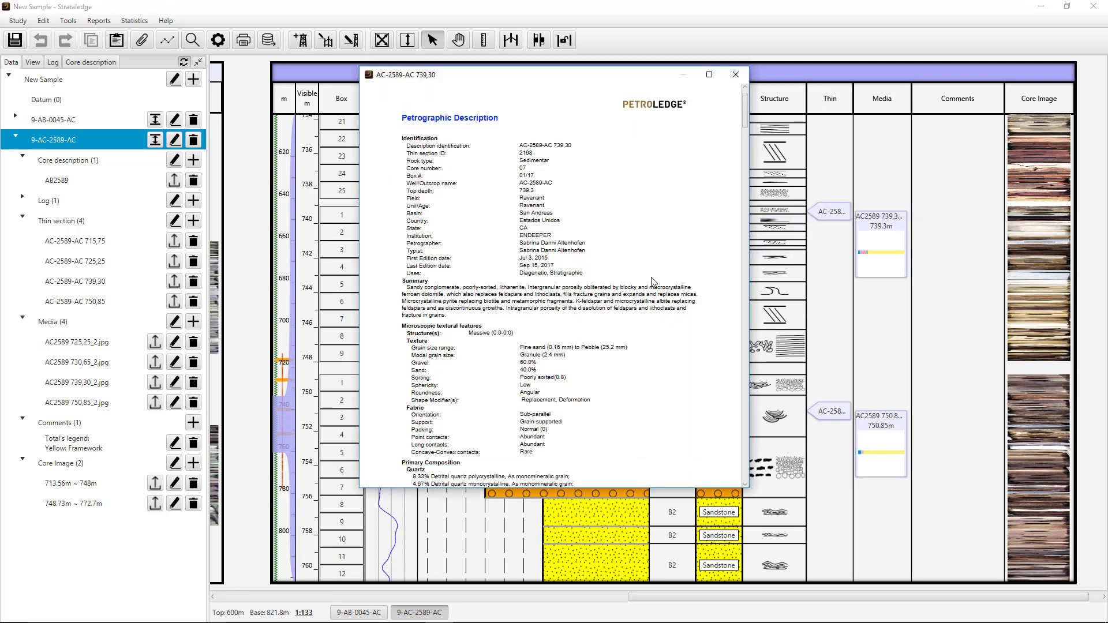
{"action": "scroll", "coordinate": [652, 282], "scroll_direction": "down", "scroll_amount": 20}
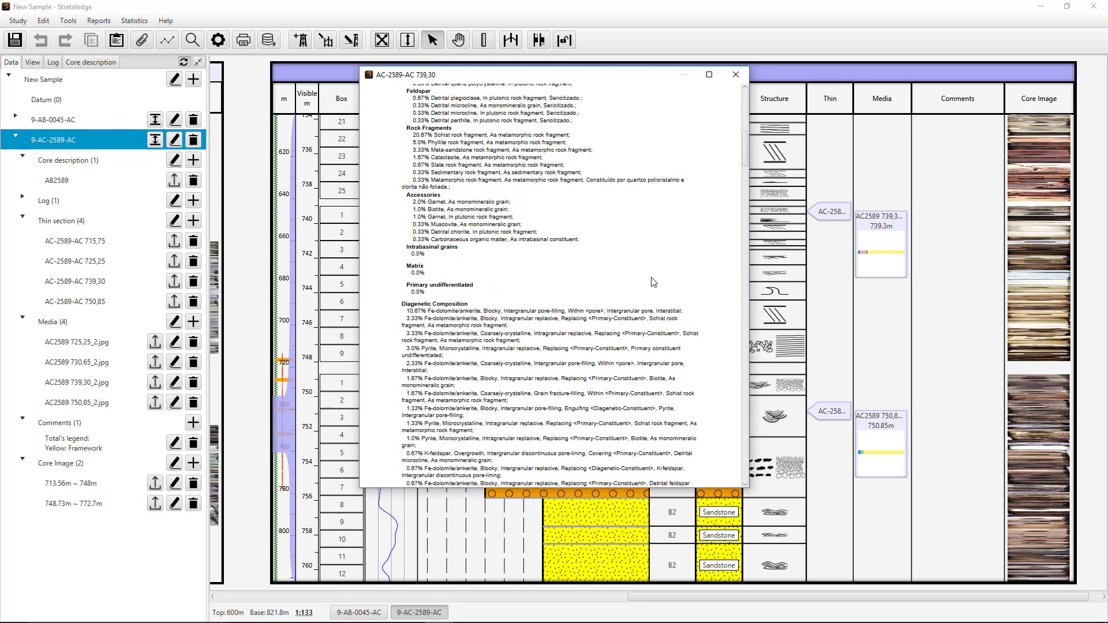
{"action": "scroll", "coordinate": [650, 283], "scroll_direction": "down", "scroll_amount": 15}
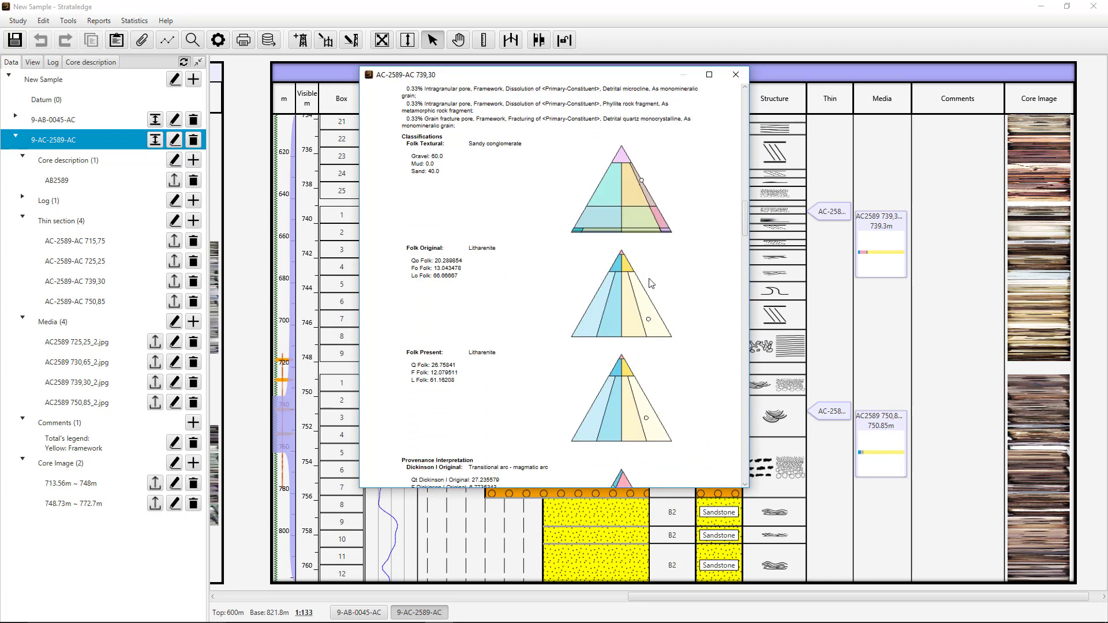
{"action": "scroll", "coordinate": [645, 286], "scroll_direction": "down", "scroll_amount": 5}
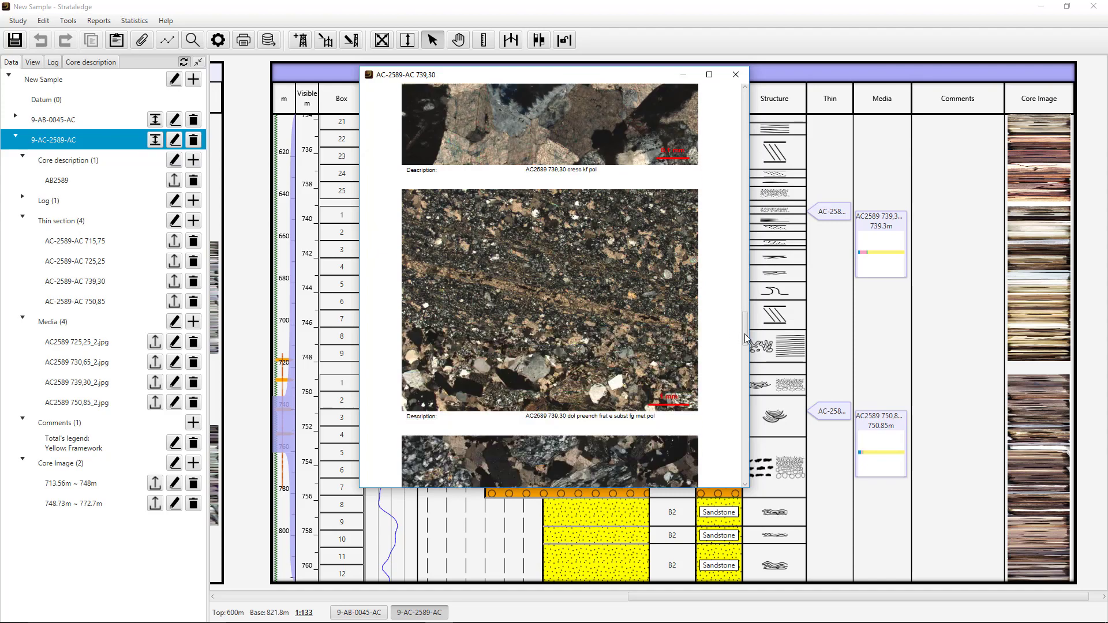
{"action": "left_click_drag", "start_coordinate": [745, 334], "coordinate": [744, 112]}
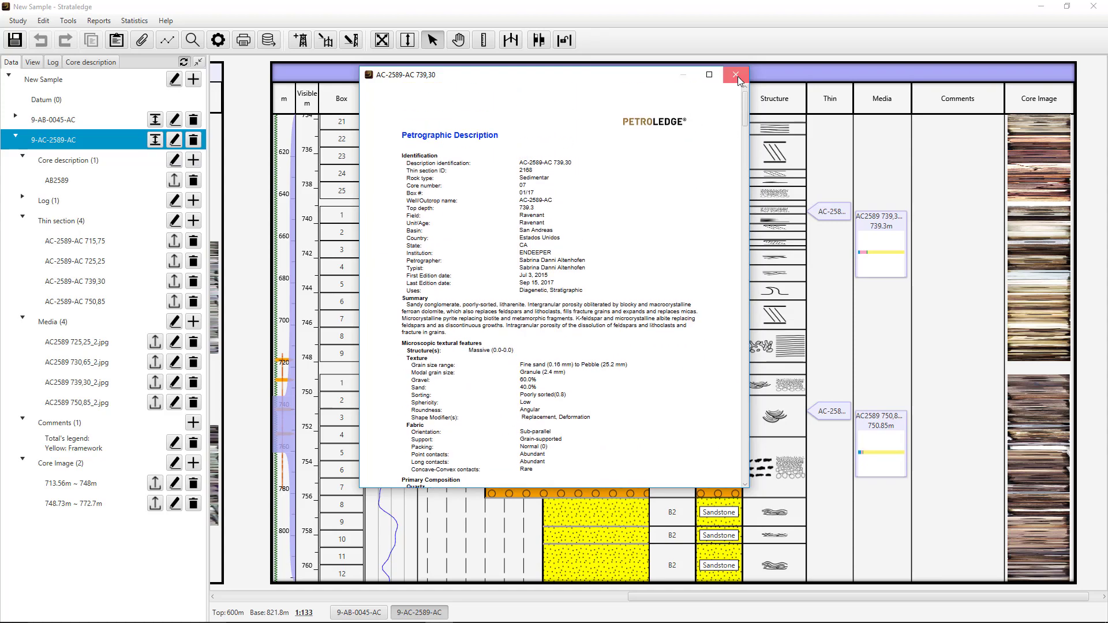
{"action": "left_click", "coordinate": [737, 76]}
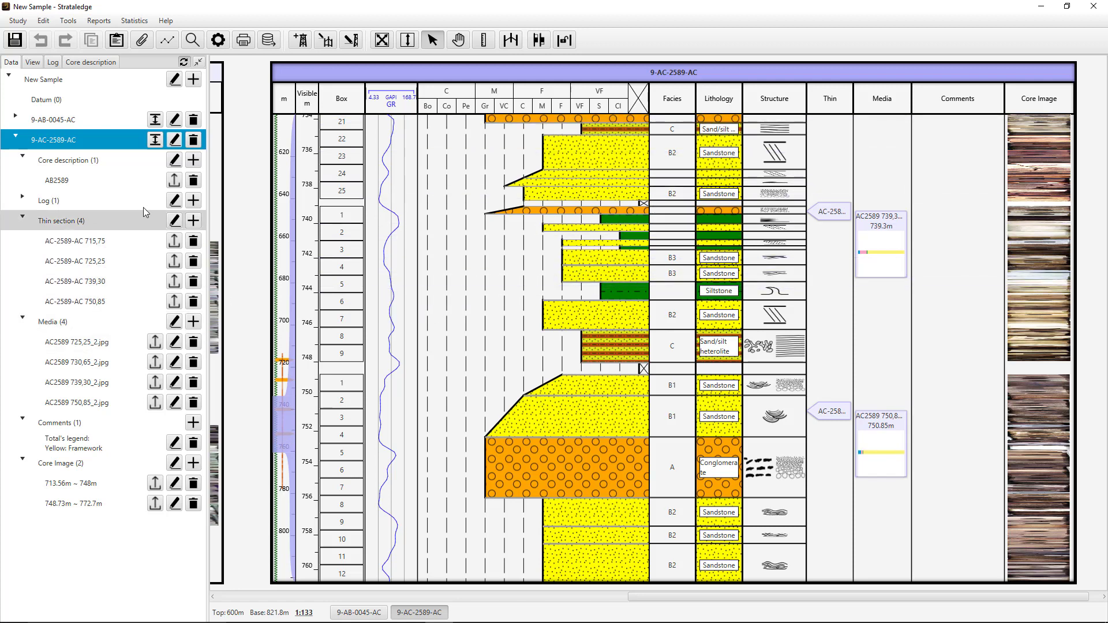
- Look at the LAS file import for the logs of well 9-AC-2589-AC and leave it without importing
{"action": "left_click", "coordinate": [193, 201]}
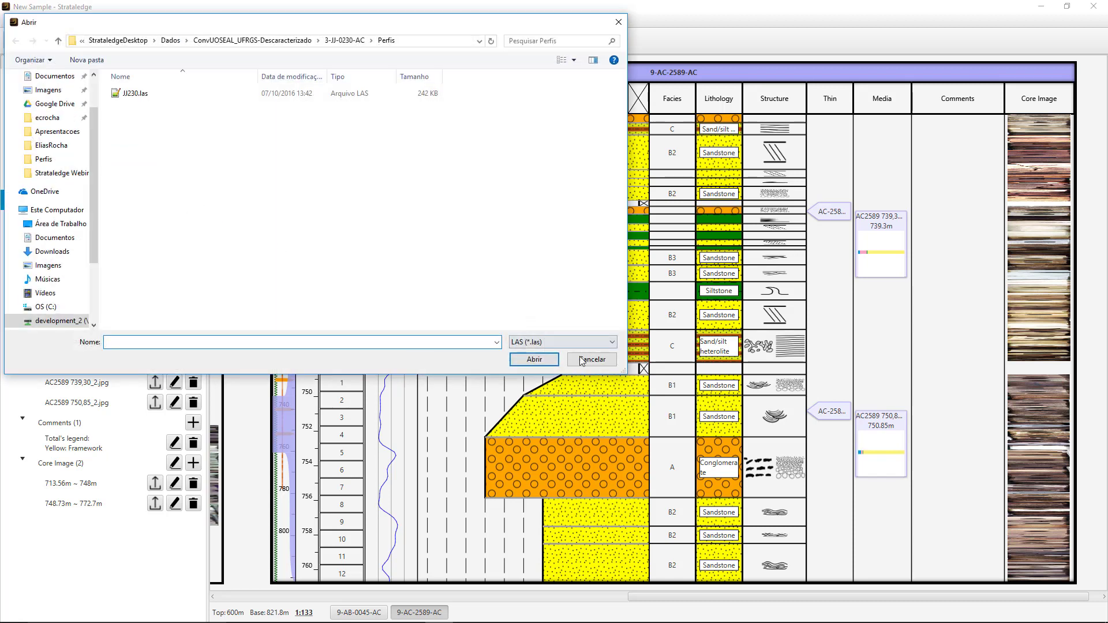
{"action": "left_click", "coordinate": [581, 361]}
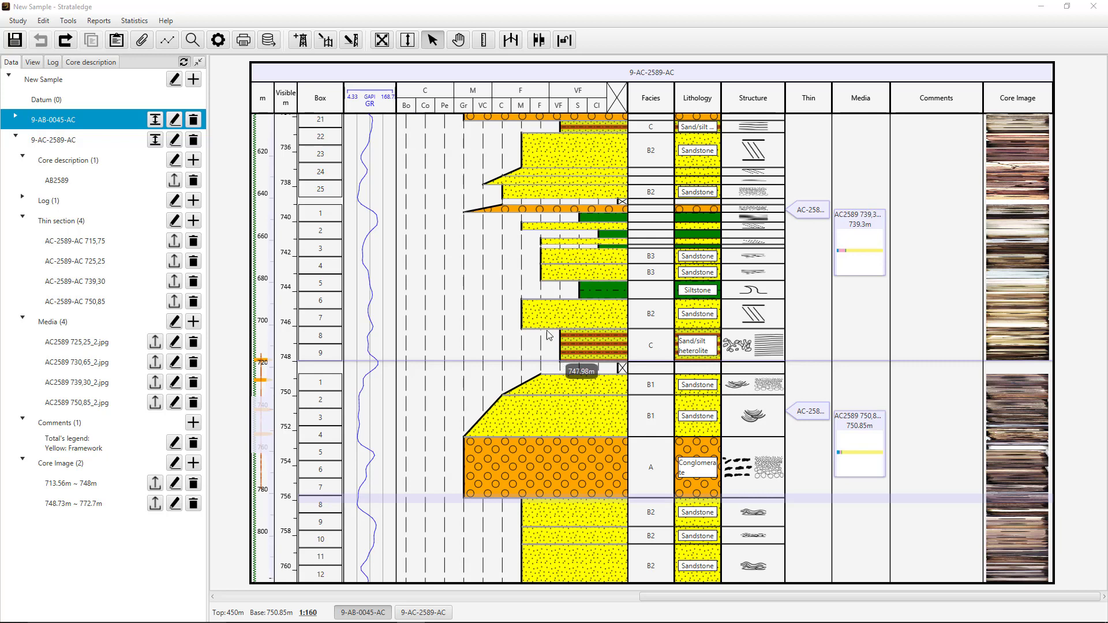
- Create a datum linking the conglomerate base at 755.83 m in well 9-AC-2589-AC to the lowest conglomerate's base in well 9-AB-0045-AC
{"action": "left_click", "coordinate": [510, 45]}
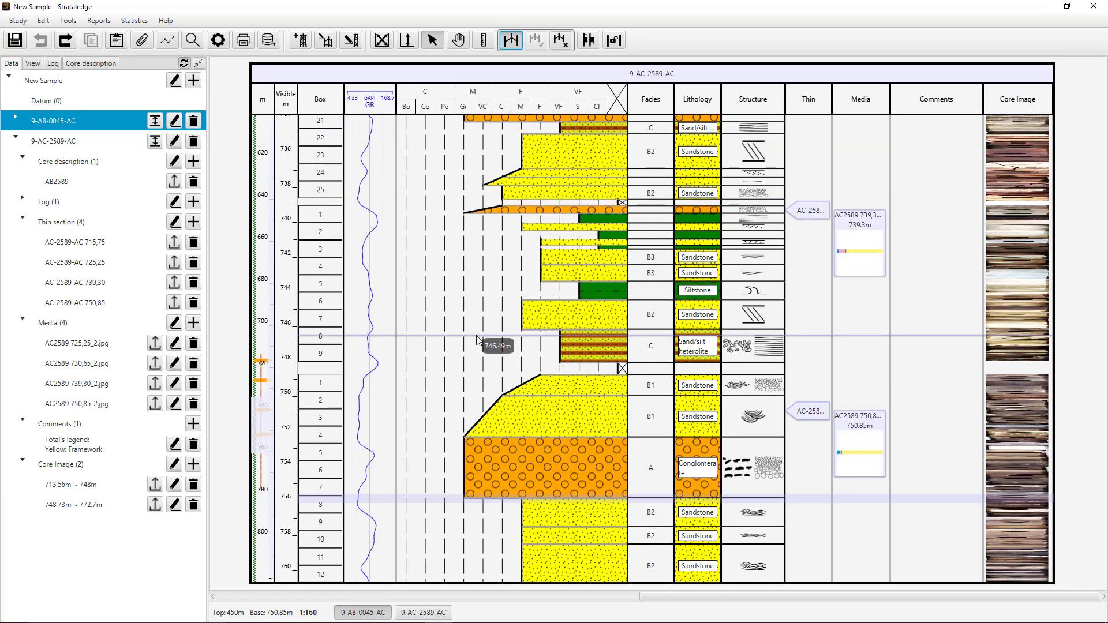
{"action": "left_click", "coordinate": [470, 497]}
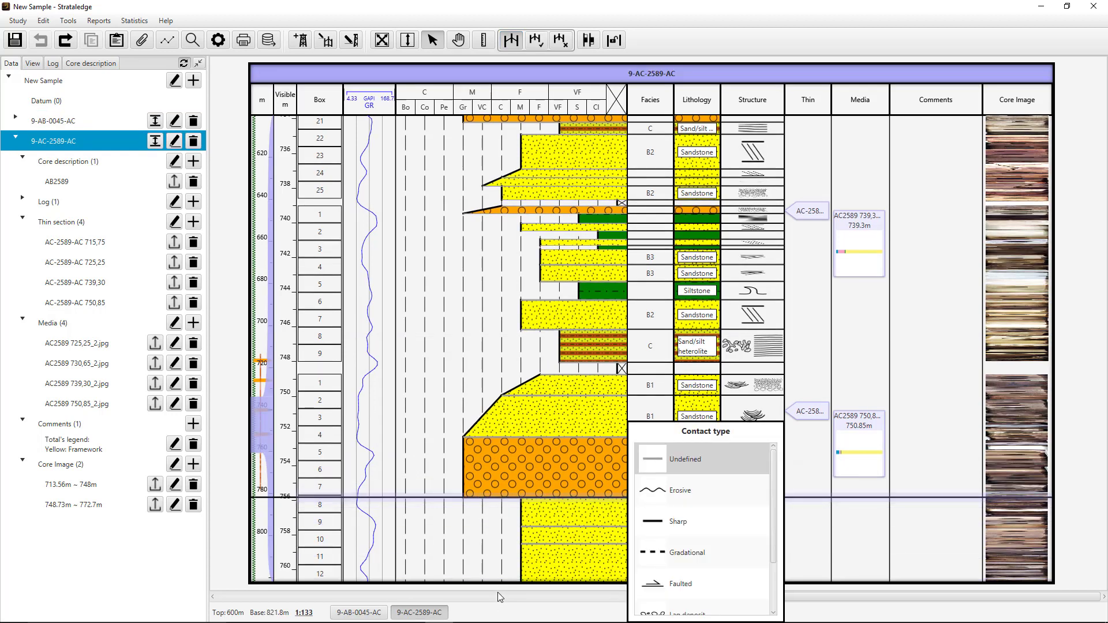
{"action": "left_click", "coordinate": [465, 600]}
{"action": "left_click", "coordinate": [461, 601]}
{"action": "left_click_drag", "start_coordinate": [570, 598], "coordinate": [365, 600]}
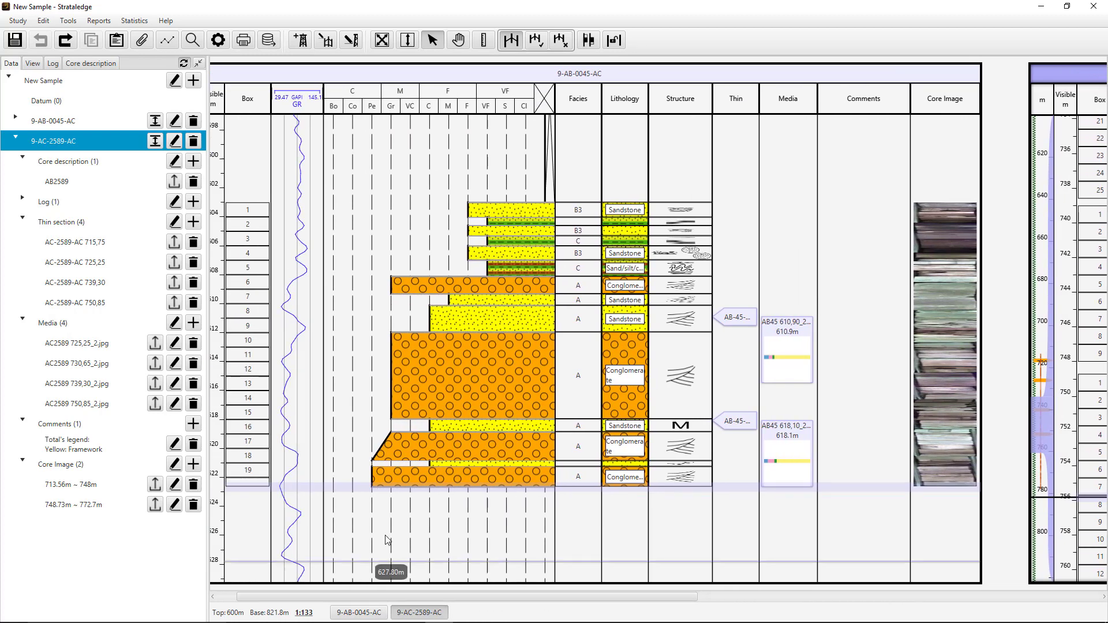
{"action": "left_click", "coordinate": [411, 489]}
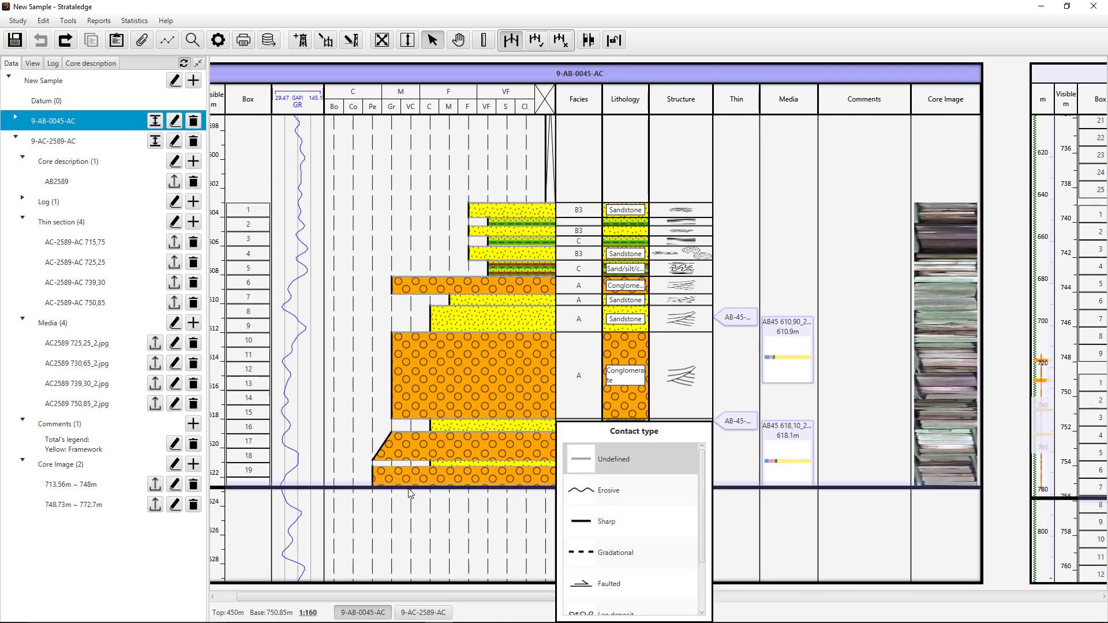
{"action": "left_click_drag", "start_coordinate": [464, 596], "coordinate": [601, 587]}
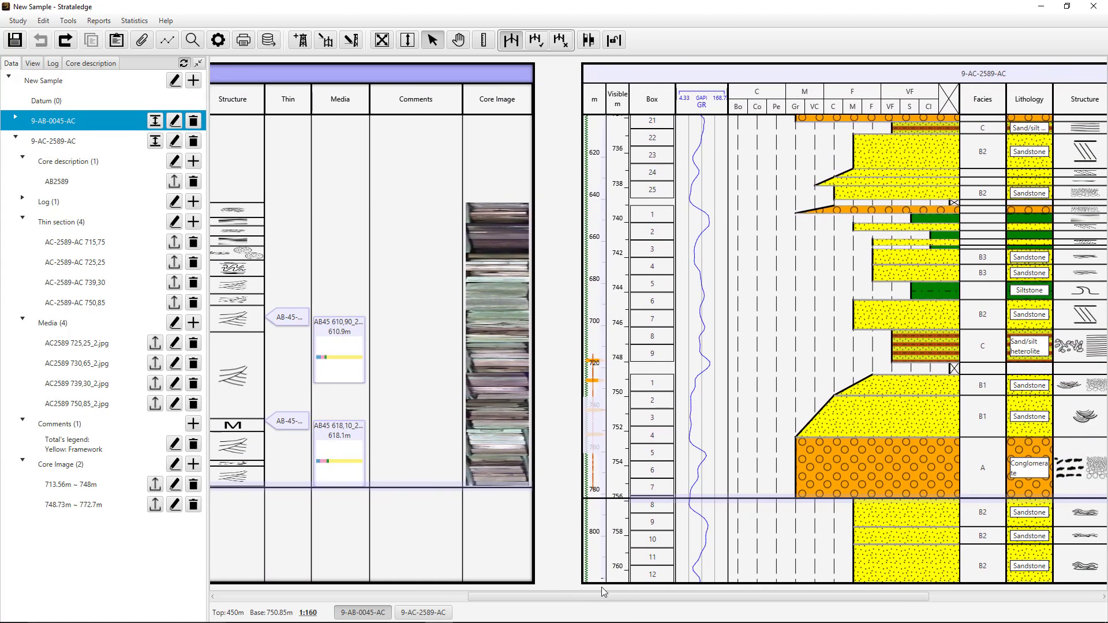
{"action": "left_click", "coordinate": [537, 41]}
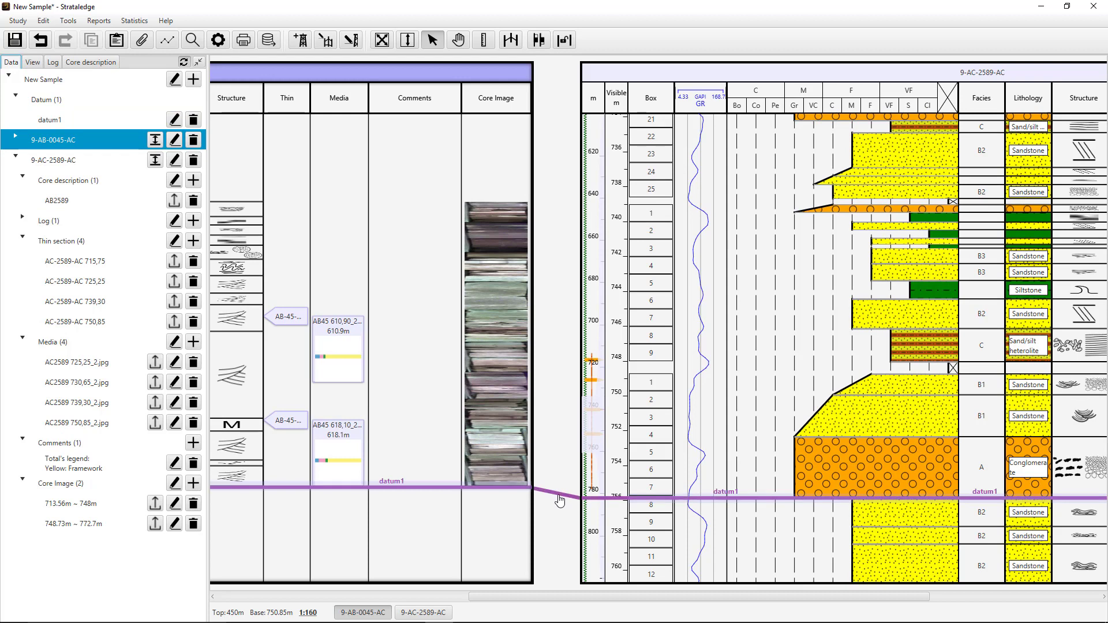
- Set the scale of well 9-AC-2589-AC to 1:100 and apply the same scale to well 9-AB-0045-AC
{"action": "scroll", "coordinate": [658, 483], "scroll_direction": "up", "scroll_amount": 5}
{"action": "scroll", "coordinate": [658, 482], "scroll_direction": "down", "scroll_amount": 6}
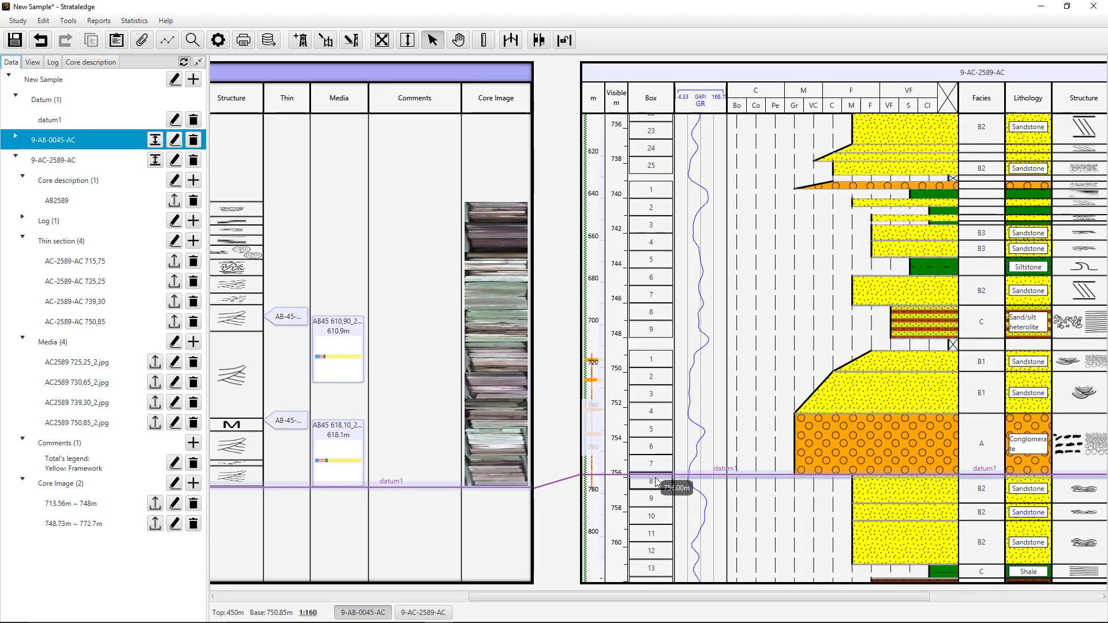
{"action": "scroll", "coordinate": [655, 481], "scroll_direction": "down", "scroll_amount": 3}
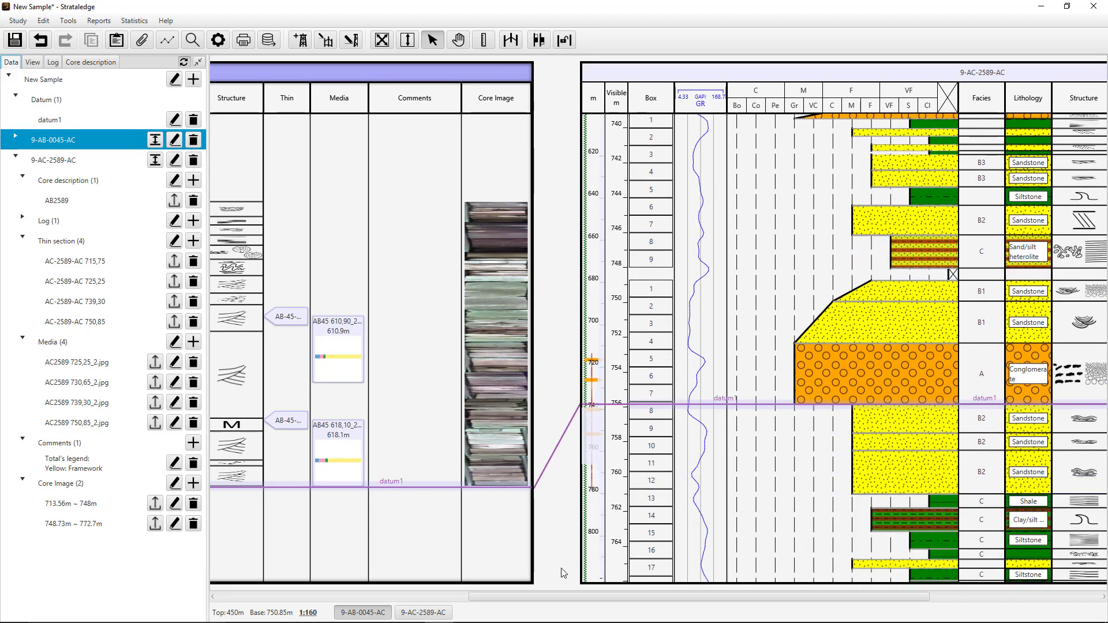
{"action": "left_click", "coordinate": [724, 79]}
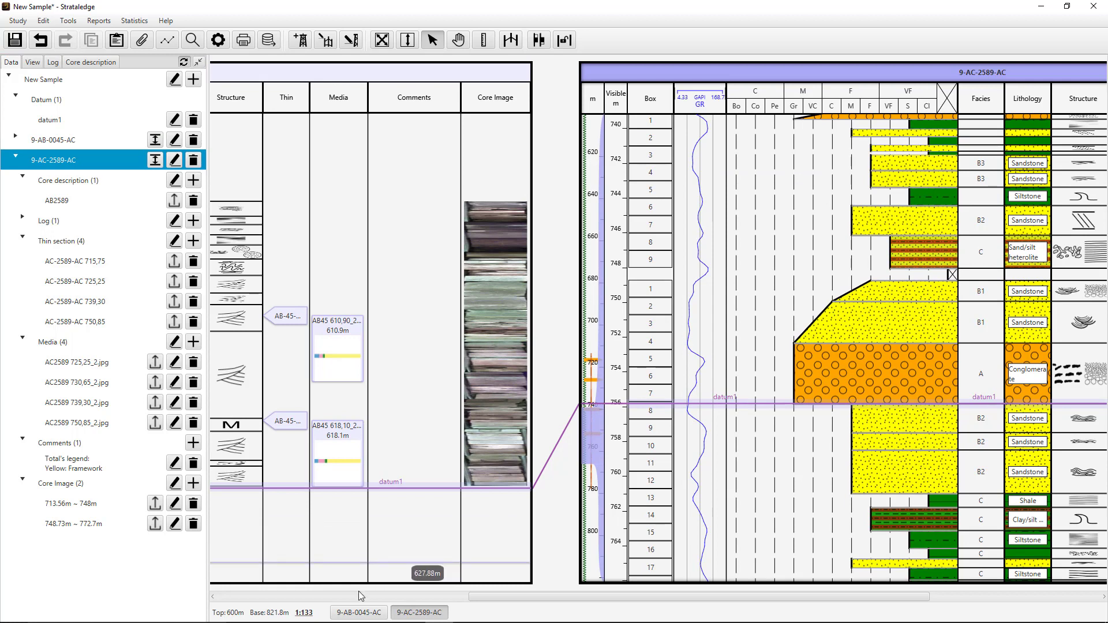
{"action": "left_click", "coordinate": [304, 613]}
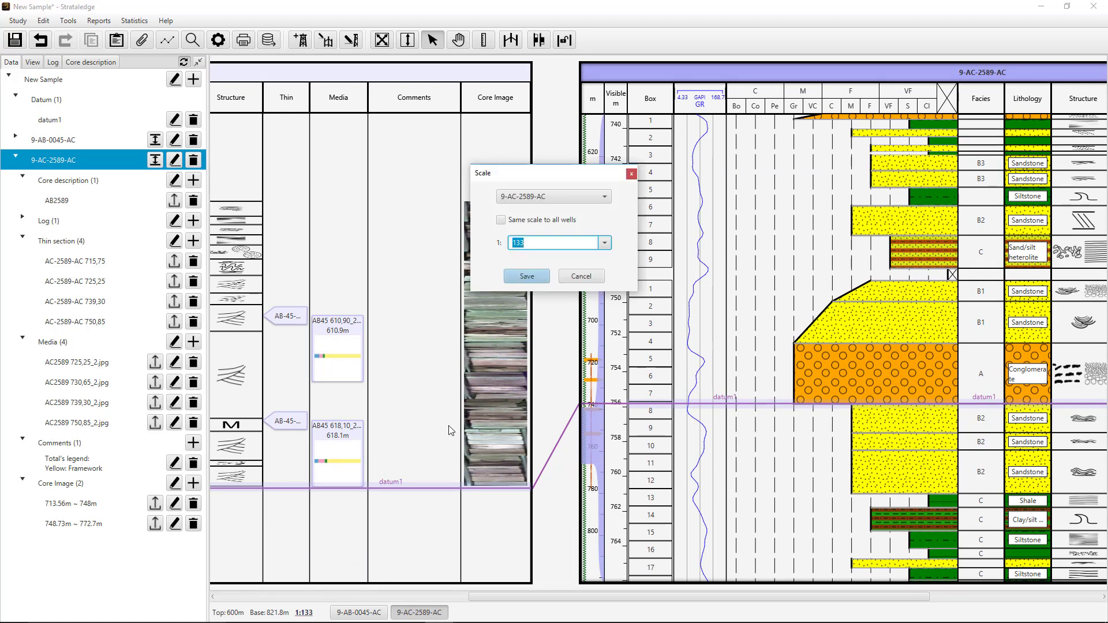
{"action": "type", "text": "100"}
{"action": "left_click", "coordinate": [526, 276]}
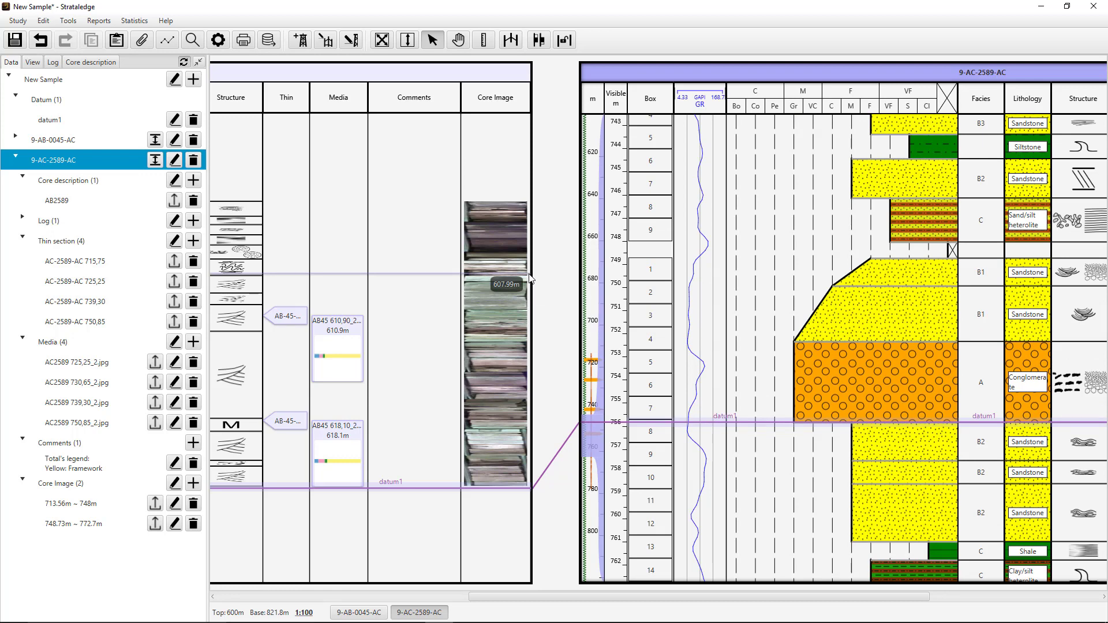
{"action": "left_click", "coordinate": [537, 45]}
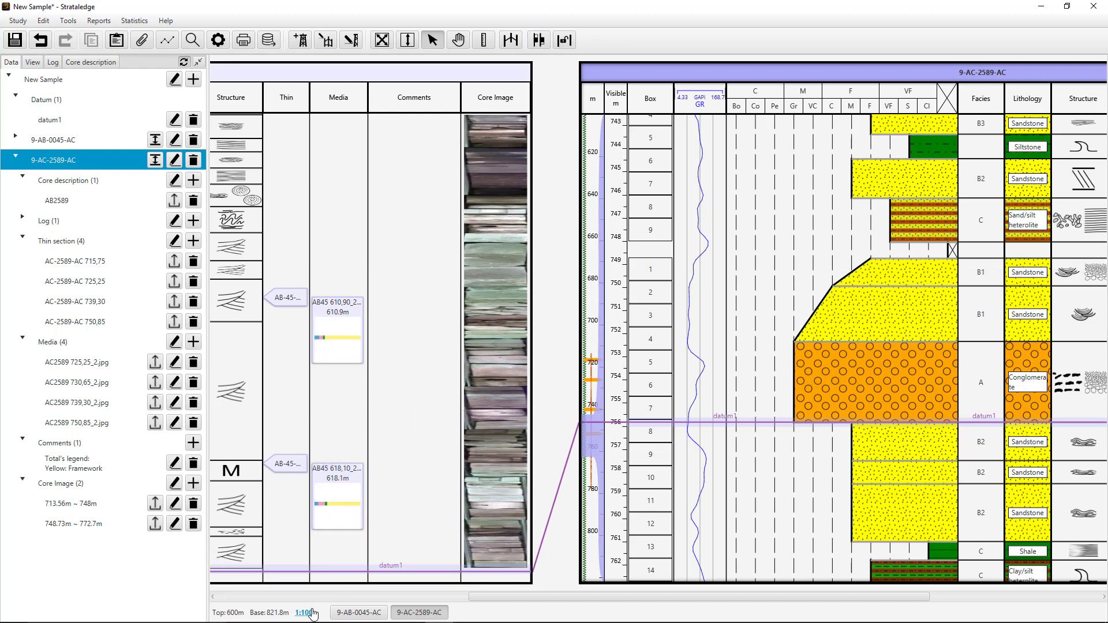
{"action": "left_click", "coordinate": [385, 75]}
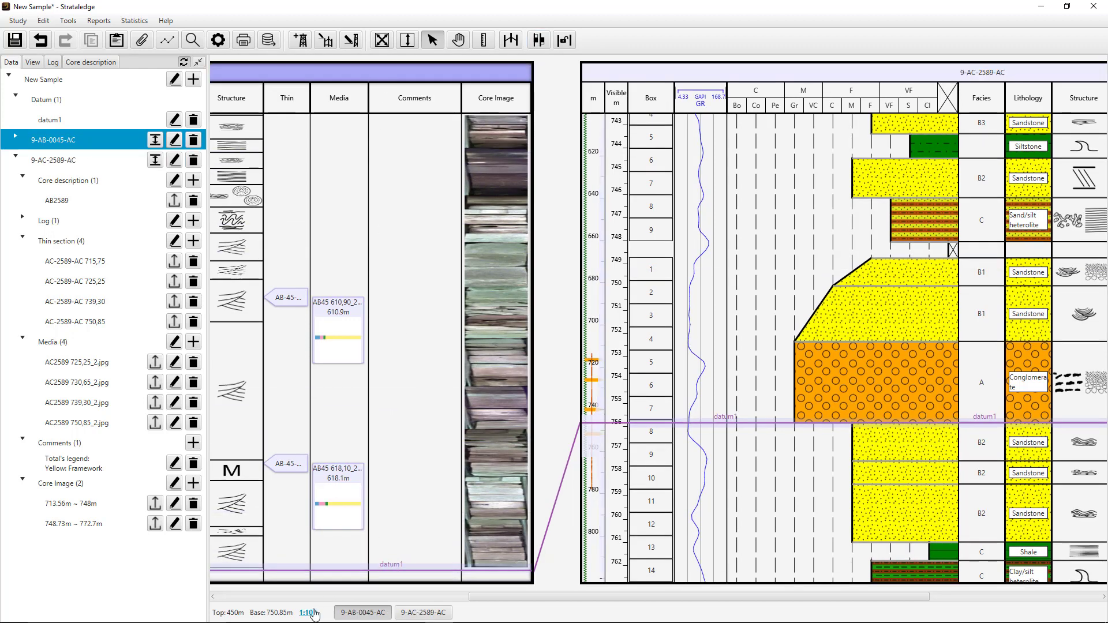
- Align the two wells along datum1 and check that they move together
{"action": "left_click_drag", "start_coordinate": [487, 598], "coordinate": [419, 594]}
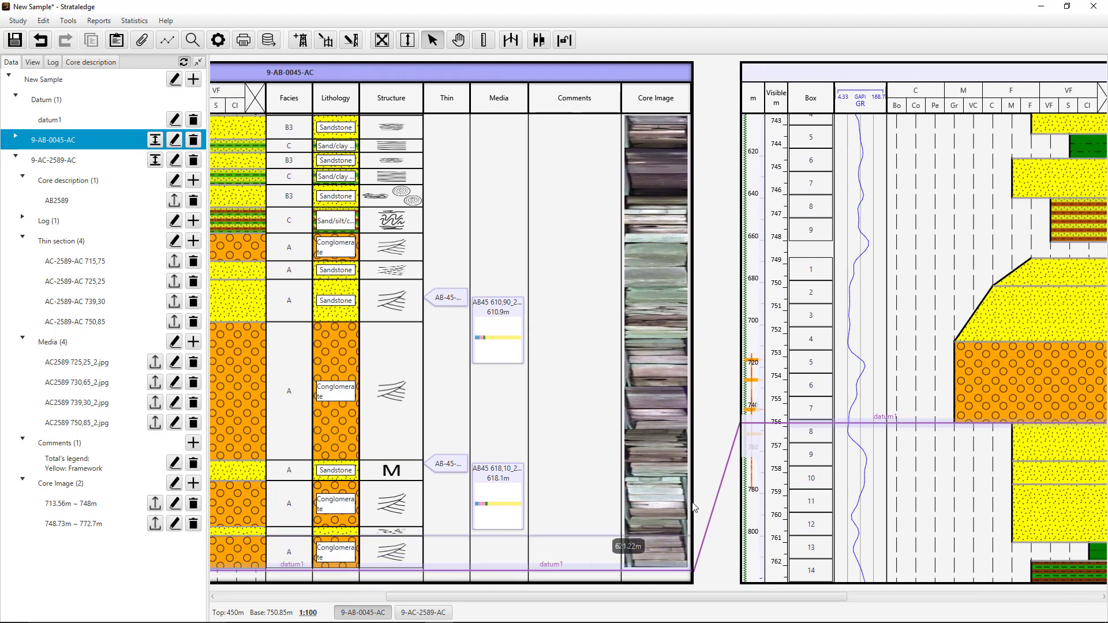
{"action": "right_click", "coordinate": [719, 490]}
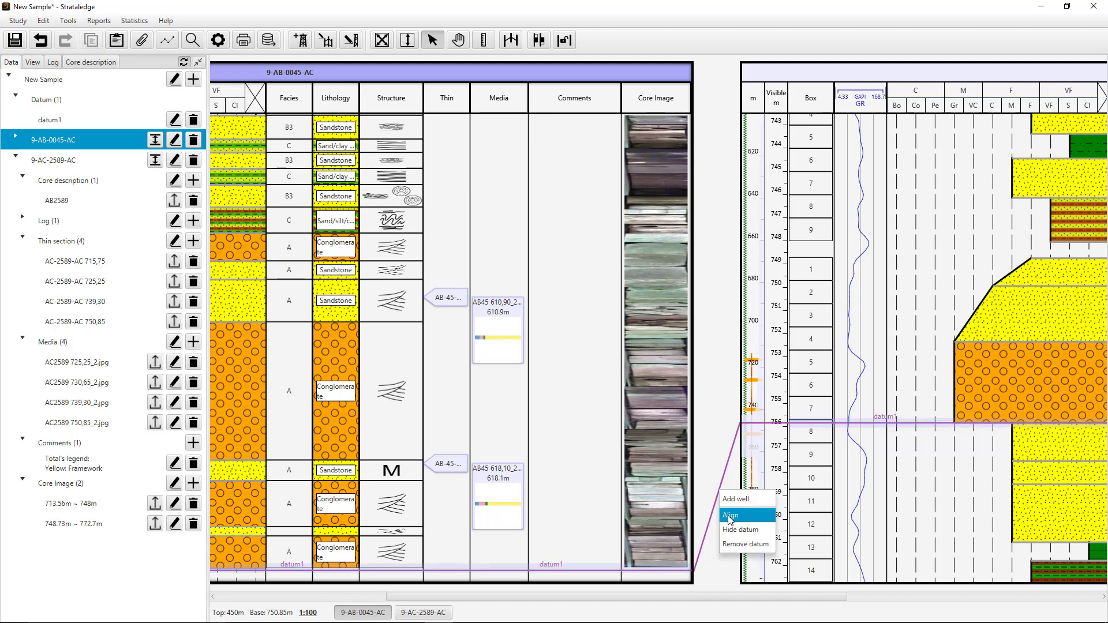
{"action": "left_click", "coordinate": [730, 515]}
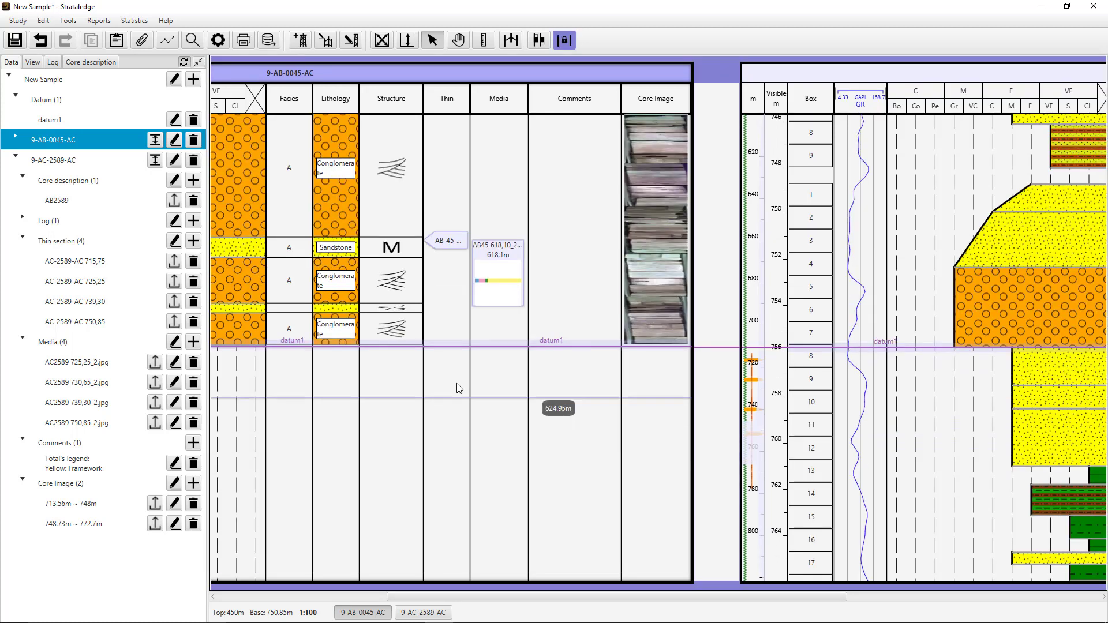
{"action": "scroll", "coordinate": [444, 380], "scroll_direction": "up", "scroll_amount": 3}
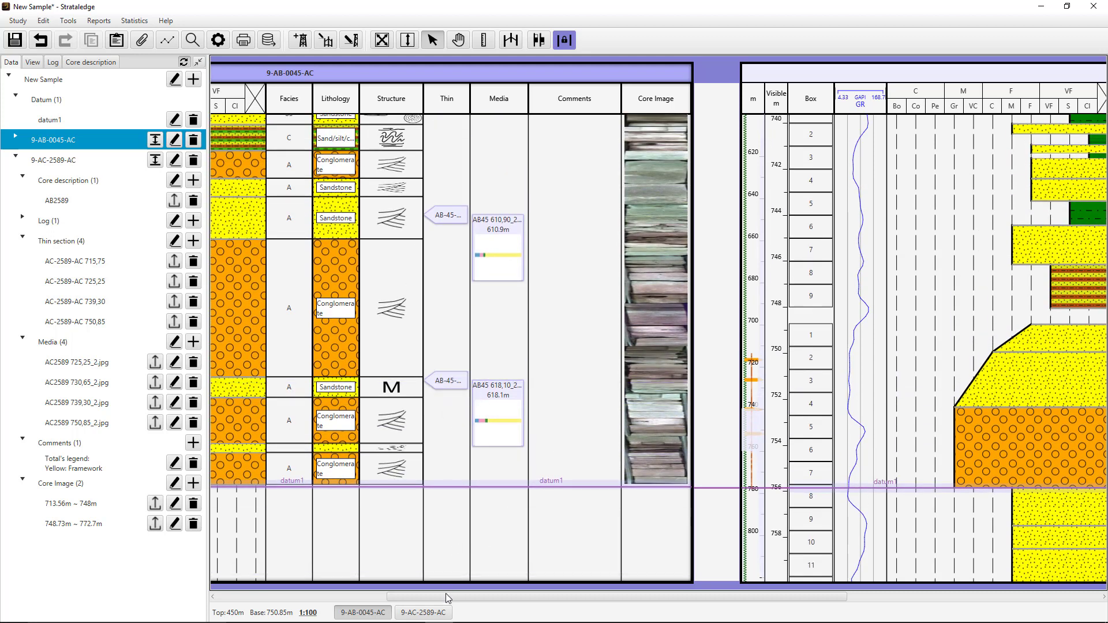
{"action": "left_click_drag", "start_coordinate": [446, 593], "coordinate": [407, 590]}
{"action": "scroll", "coordinate": [400, 466], "scroll_direction": "up", "scroll_amount": 2}
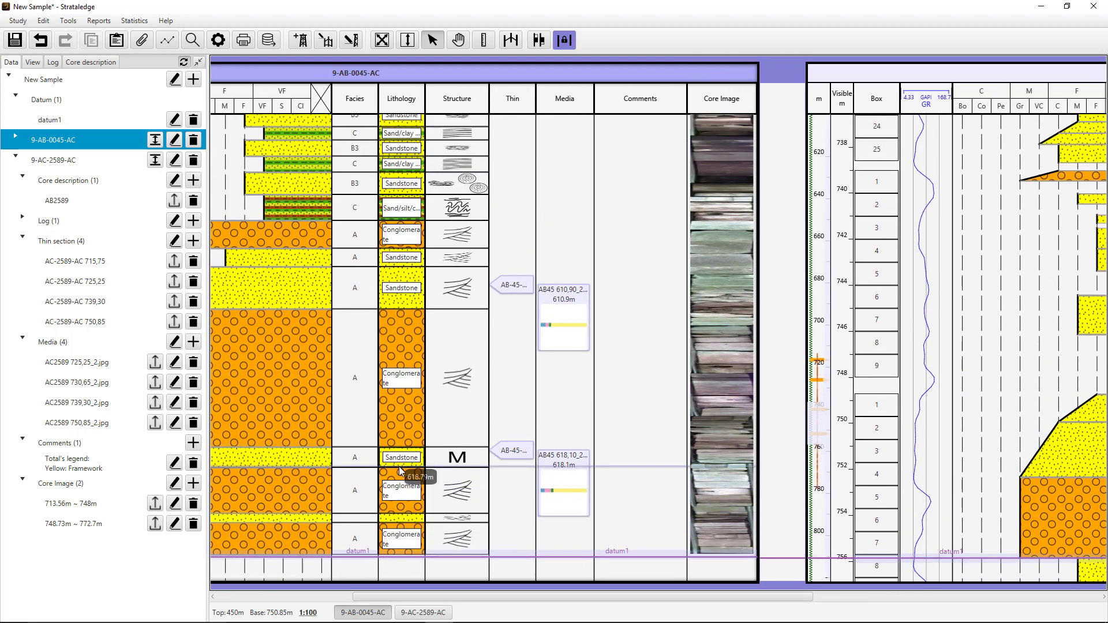
{"action": "scroll", "coordinate": [399, 466], "scroll_direction": "down", "scroll_amount": 2}
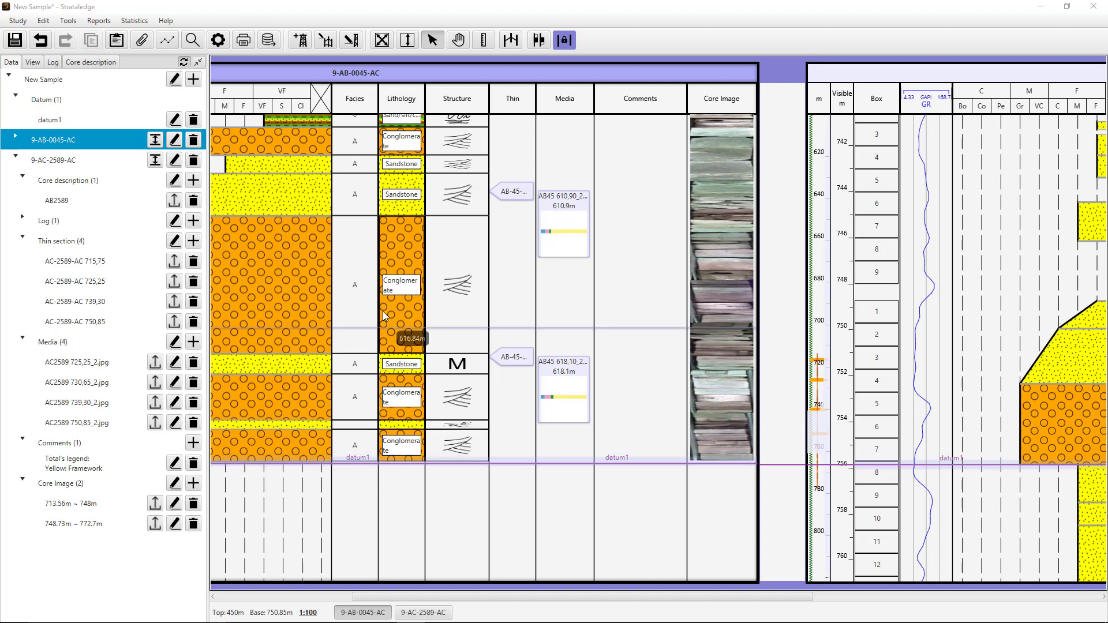
- Open a statistics pie chart for both wells and show its percentages by lithology
{"action": "left_click", "coordinate": [168, 41]}
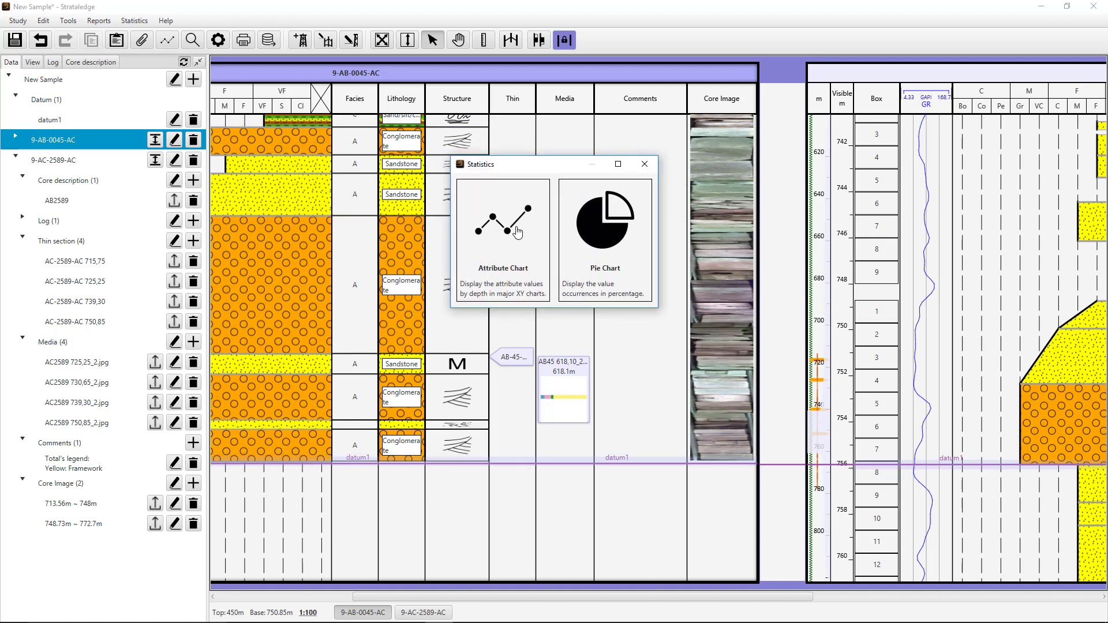
{"action": "left_click", "coordinate": [607, 233]}
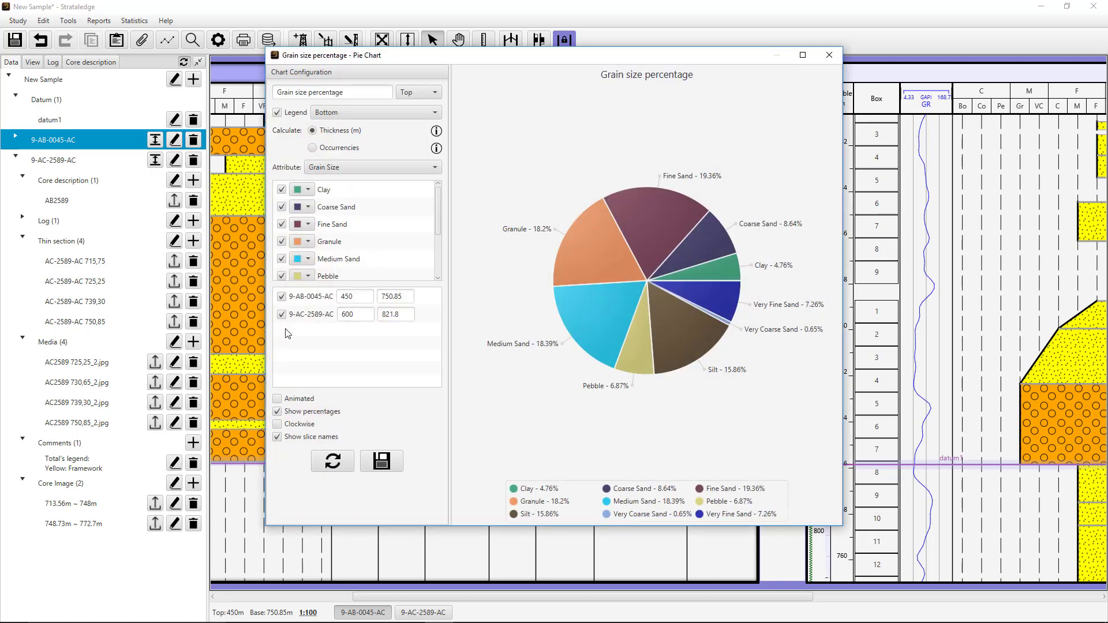
{"action": "left_click", "coordinate": [341, 168]}
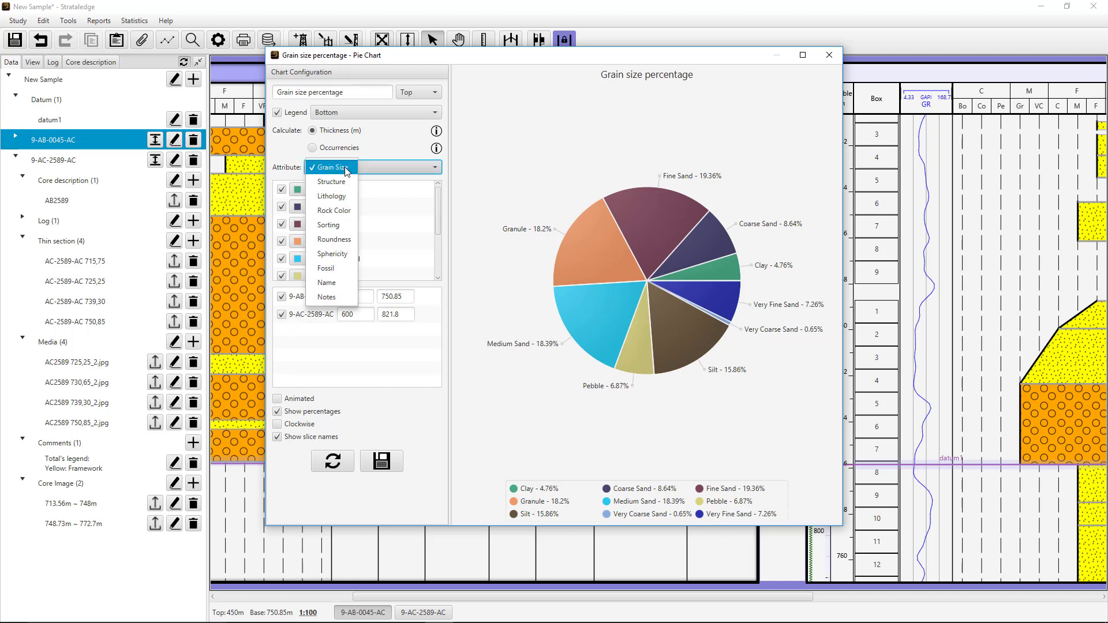
{"action": "left_click", "coordinate": [339, 195]}
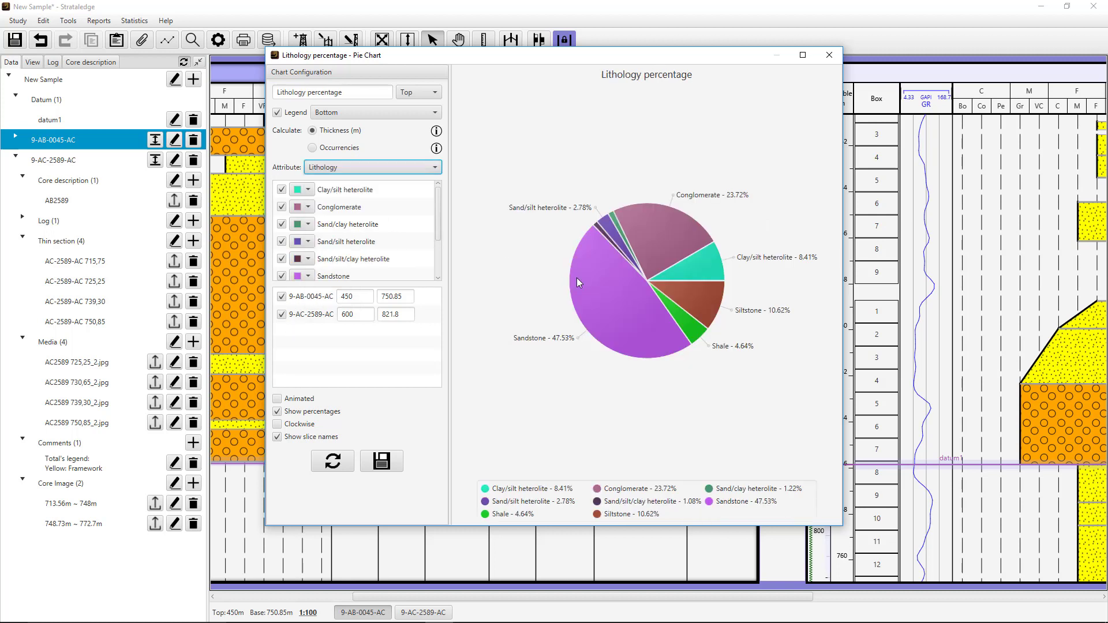
- Exclude well 9-AC-2589-AC from the pie chart, view the grain size percentages of well 9-AB-0045-AC, and close the statistics
{"action": "left_click", "coordinate": [282, 314]}
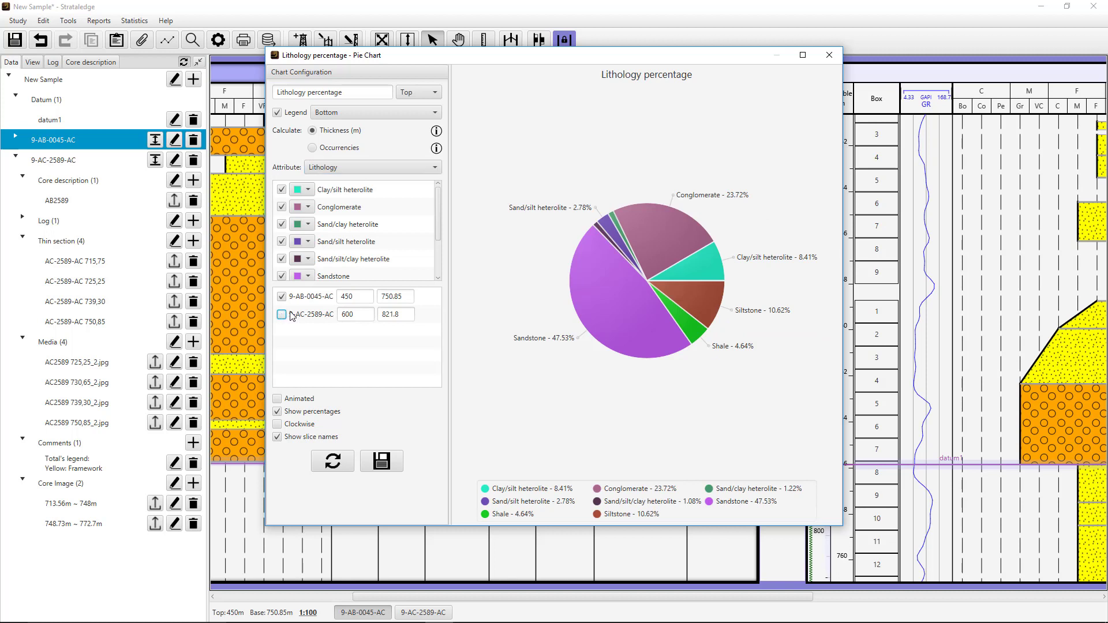
{"action": "left_click", "coordinate": [375, 167]}
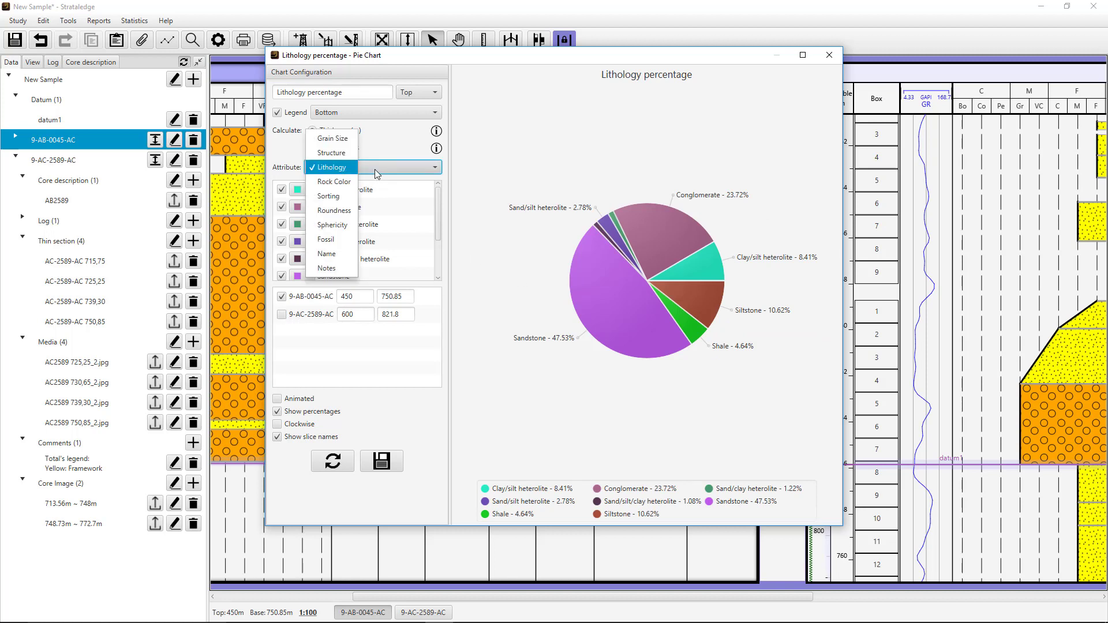
{"action": "left_click", "coordinate": [370, 138]}
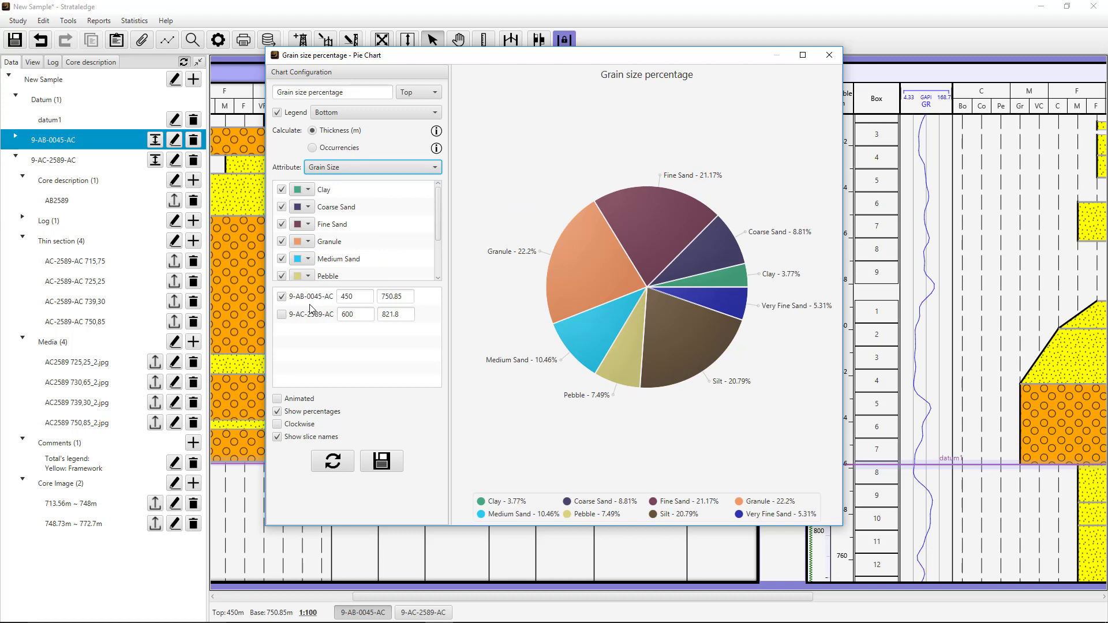
{"action": "left_click", "coordinate": [828, 55]}
{"action": "left_click", "coordinate": [639, 165]}
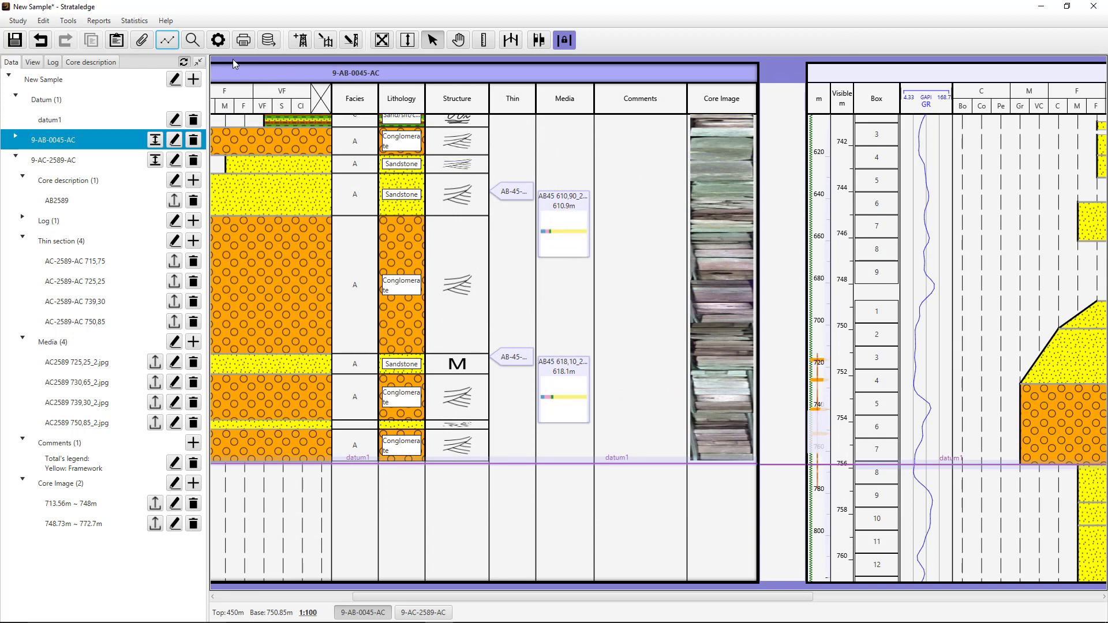
- Search the study for facies B1 and clear the search term
{"action": "left_click", "coordinate": [192, 40]}
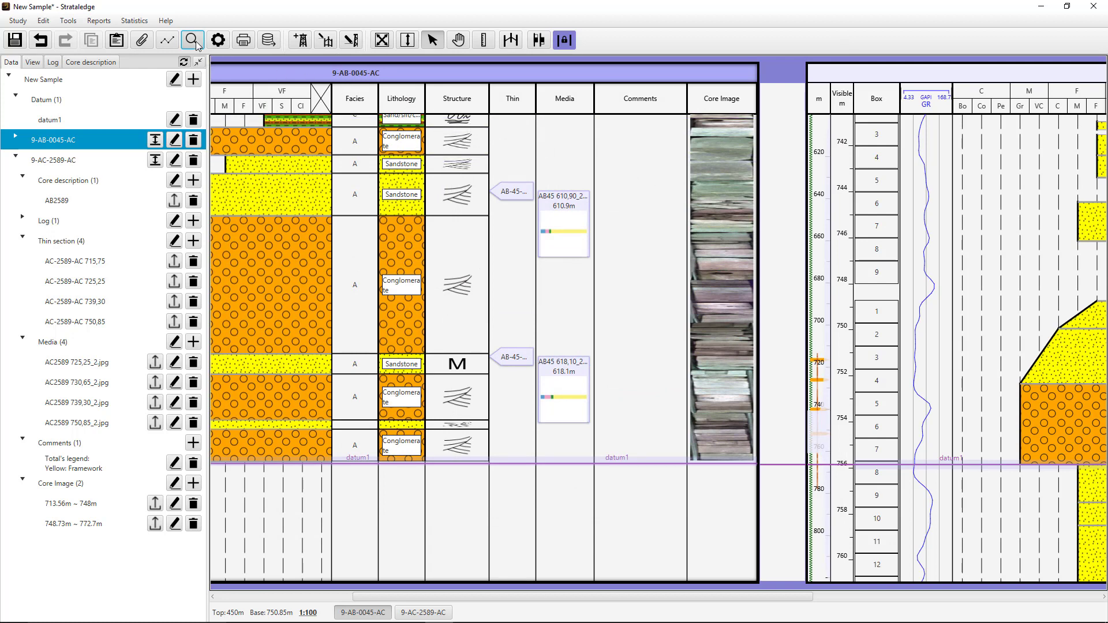
{"action": "left_click", "coordinate": [394, 144]}
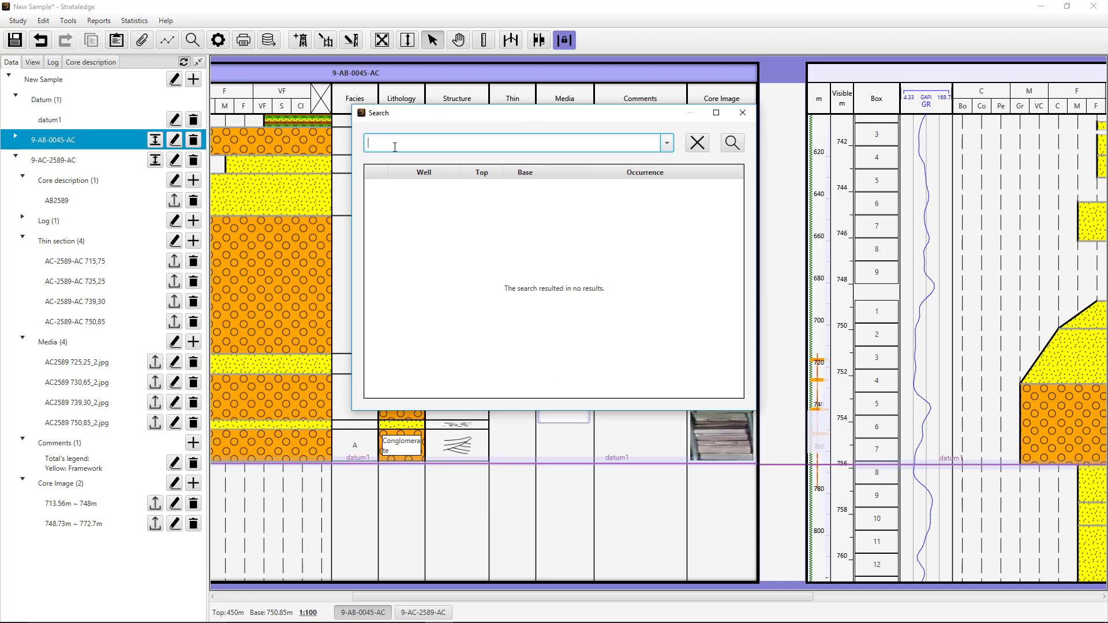
{"action": "type", "text": "B1"}
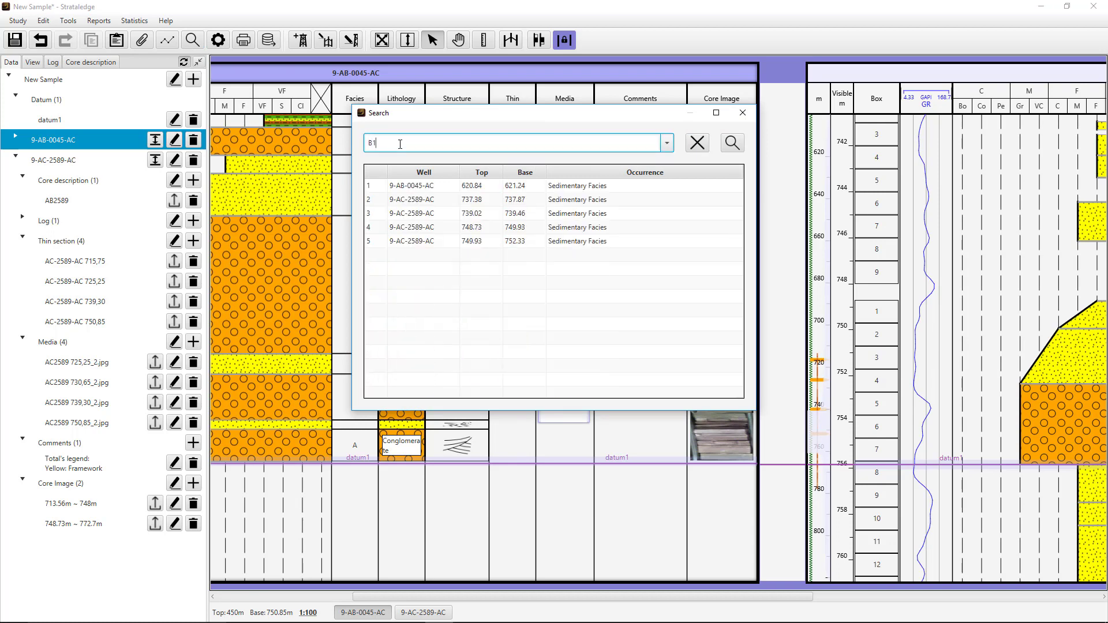
{"action": "key", "text": "BackSpace"}
{"action": "key", "text": "BackSpace"}
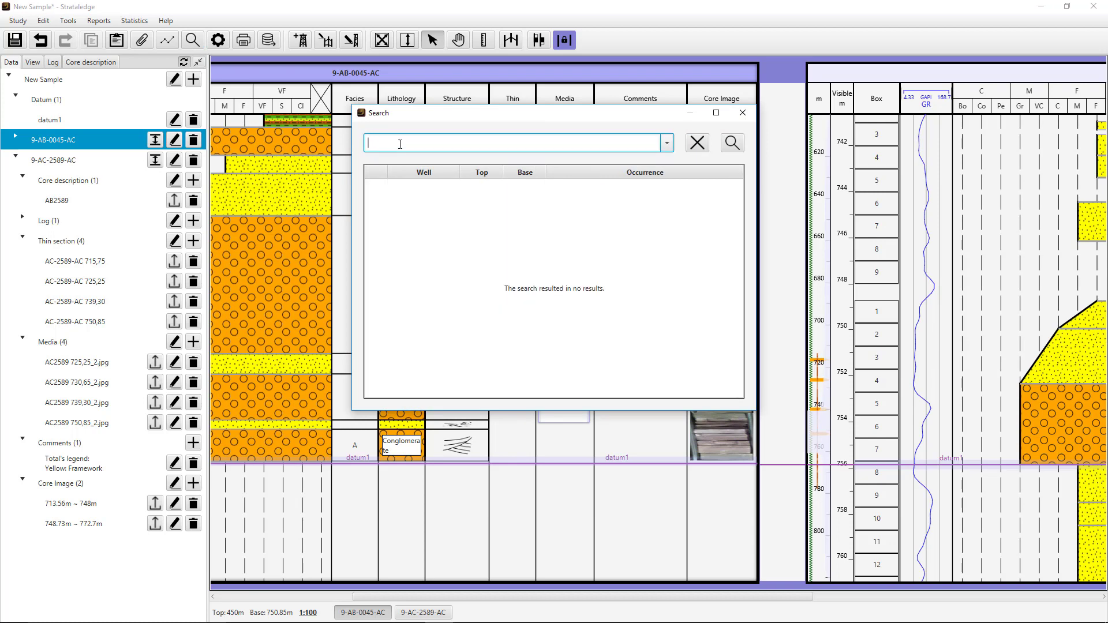
- Search for "conglomer", go to the 739.02–739.46 m occurrence in well 9-AC-2589-AC, and close the search
{"action": "type", "text": "conglomer"}
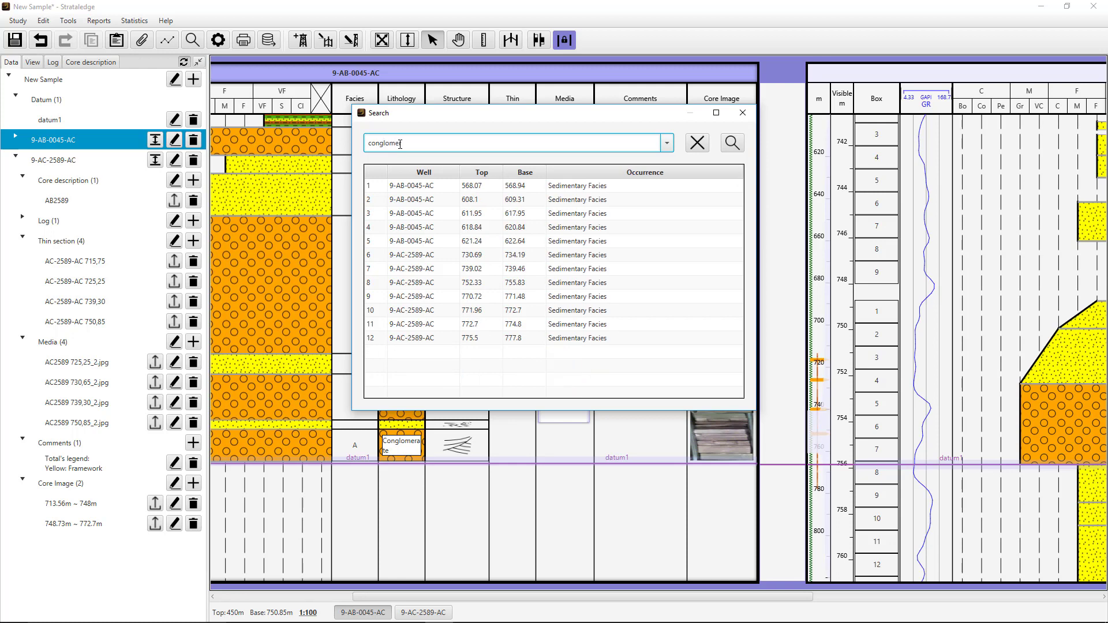
{"action": "left_click", "coordinate": [428, 271]}
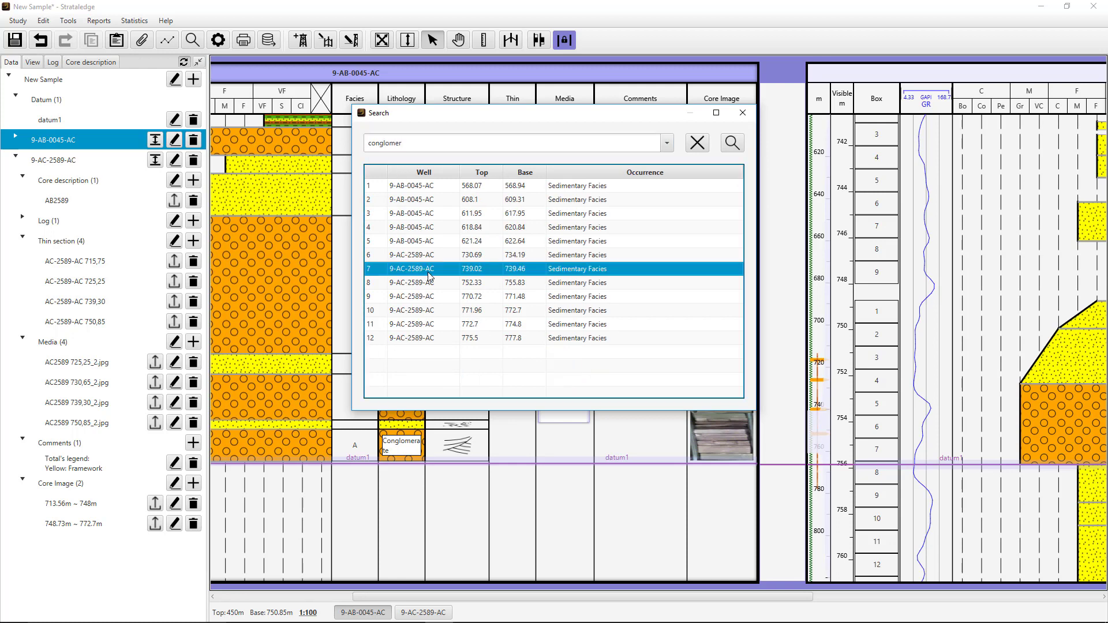
{"action": "left_click_drag", "start_coordinate": [489, 120], "coordinate": [108, 103]}
{"action": "left_click_drag", "start_coordinate": [321, 96], "coordinate": [413, 123]}
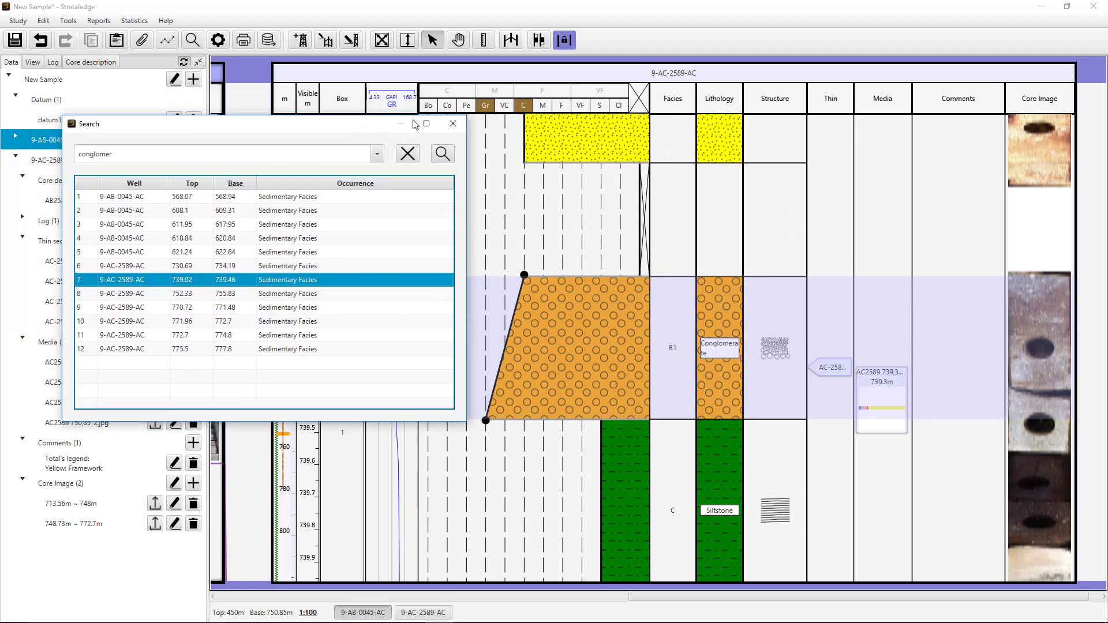
{"action": "left_click", "coordinate": [451, 127]}
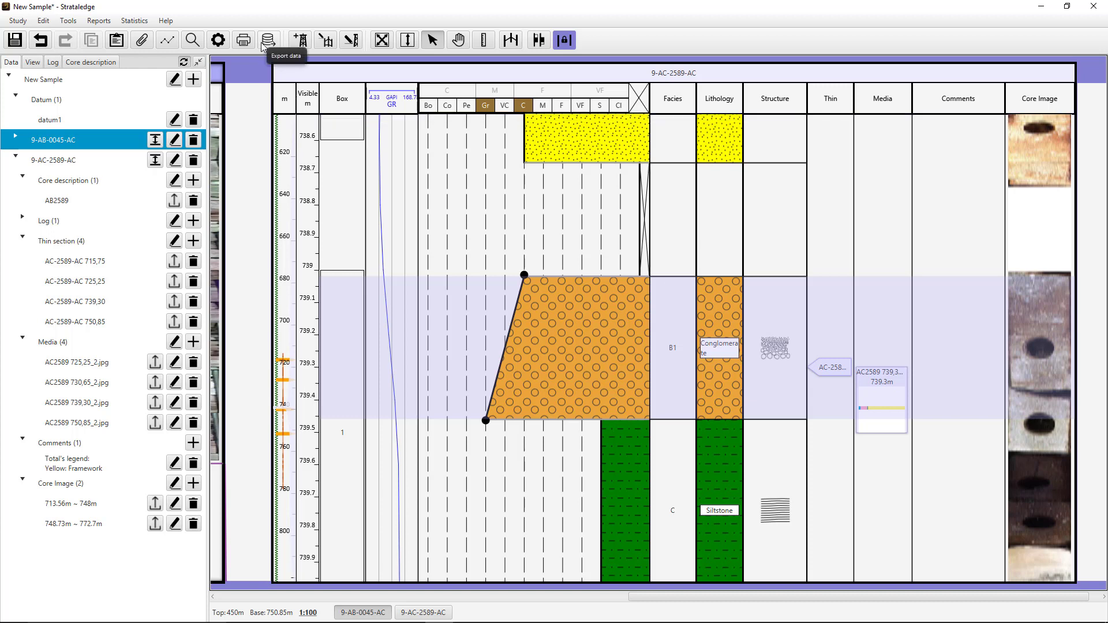
- Open the report generation settings, view the available print file formats, and cancel without generating a report
{"action": "left_click", "coordinate": [244, 40]}
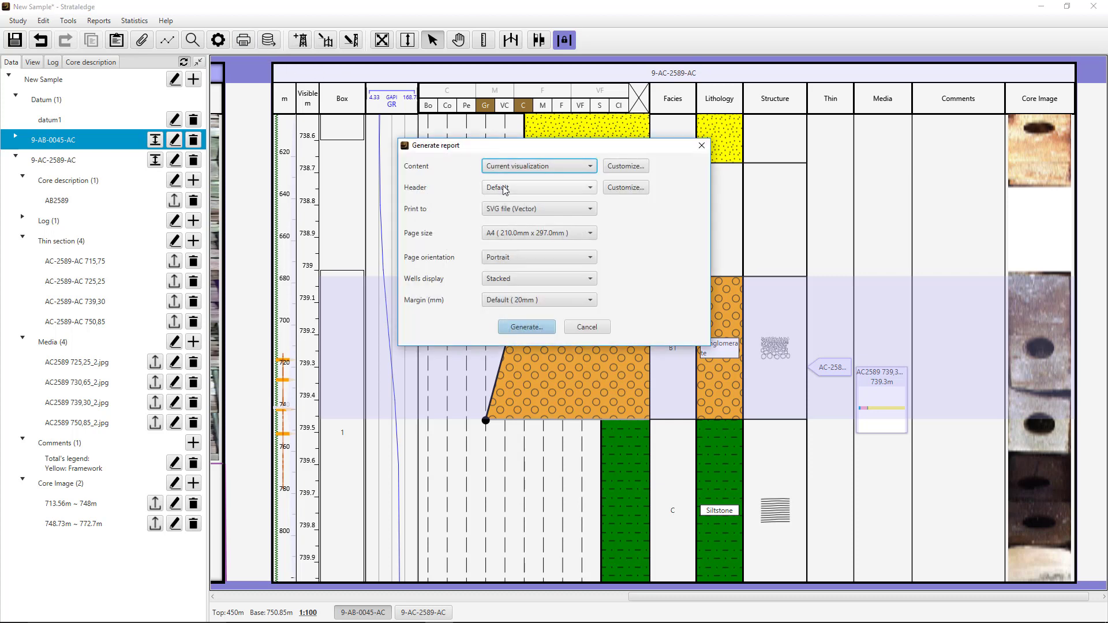
{"action": "left_click", "coordinate": [514, 210]}
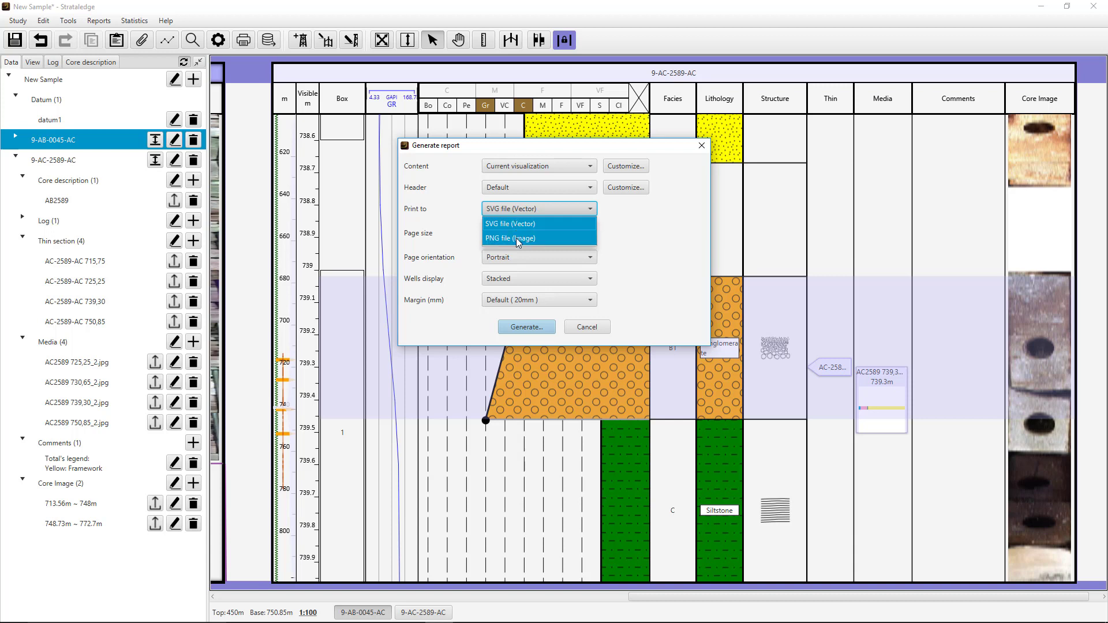
{"action": "left_click", "coordinate": [612, 280]}
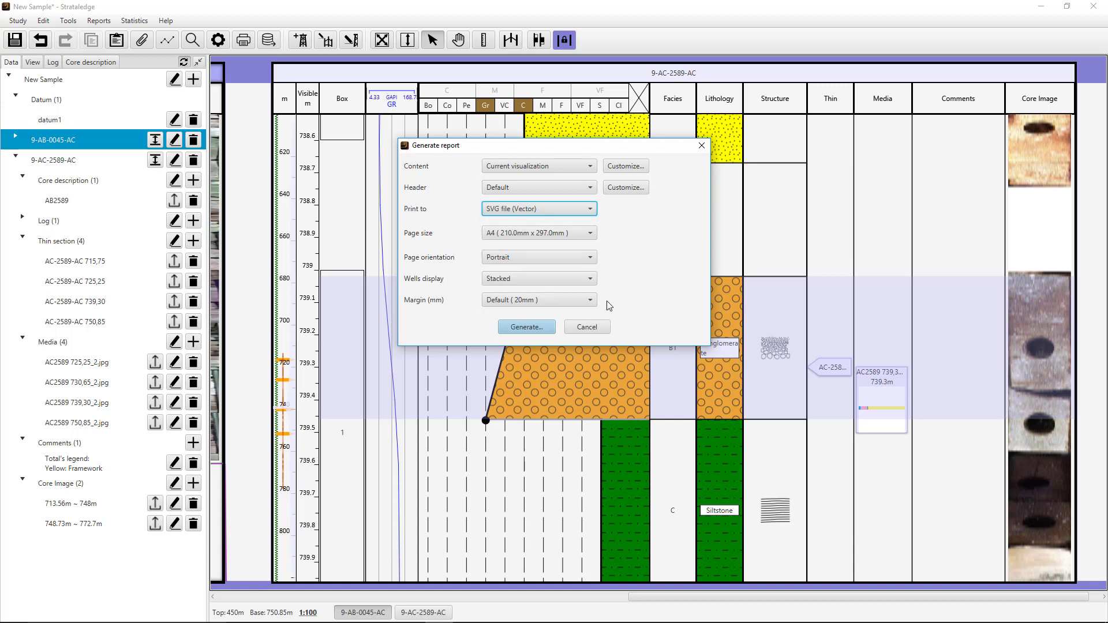
{"action": "left_click", "coordinate": [595, 329]}
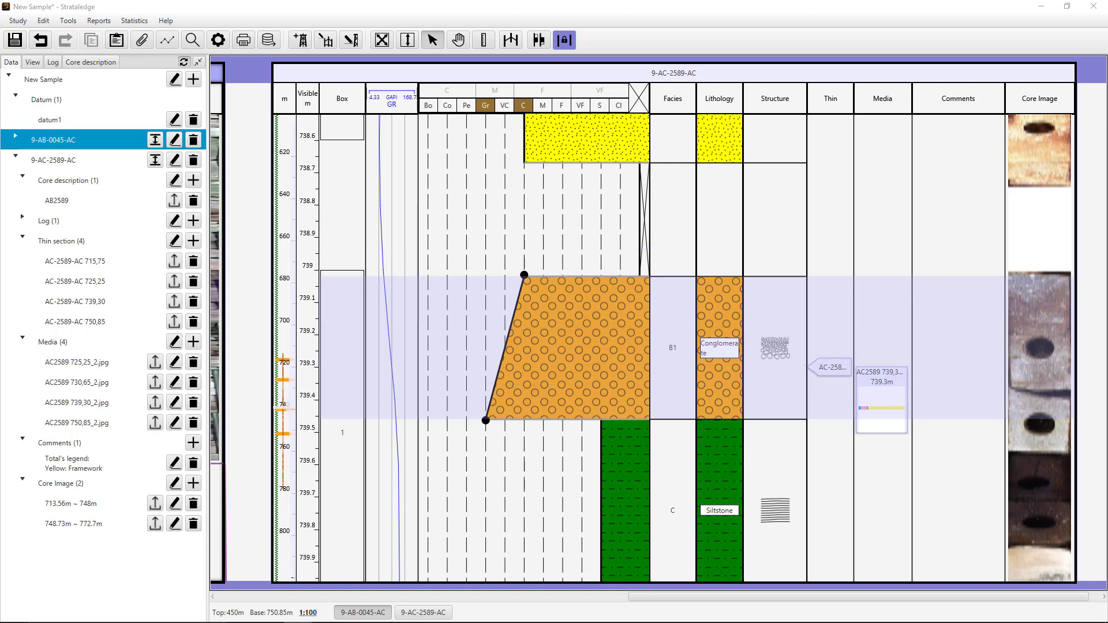
- Bring the browser window with StudyReport.svg into view, examine its legend and both well profiles, and minimize it
{"action": "left_click_drag", "start_coordinate": [1107, 219], "coordinate": [566, 37]}
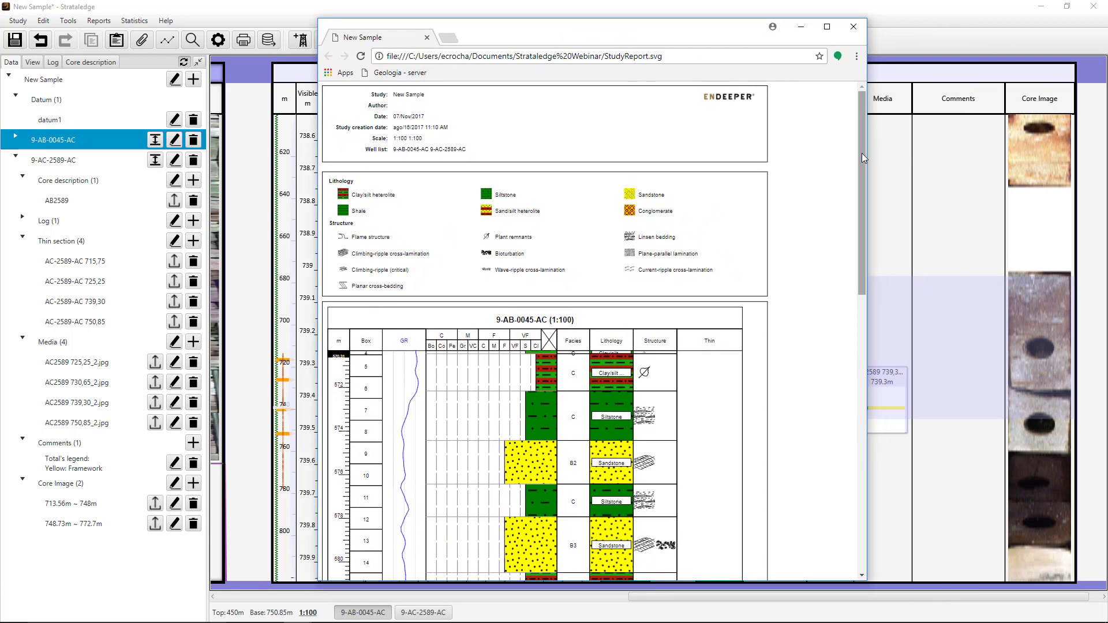
{"action": "scroll", "coordinate": [725, 108], "scroll_direction": "down", "scroll_amount": 3}
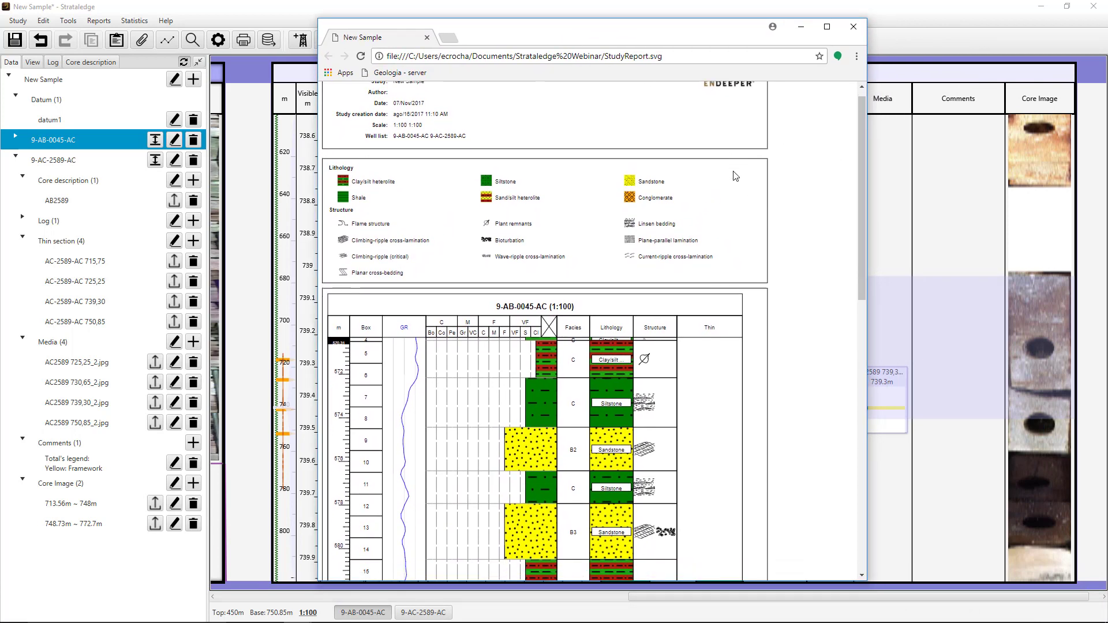
{"action": "scroll", "coordinate": [734, 176], "scroll_direction": "down", "scroll_amount": 1}
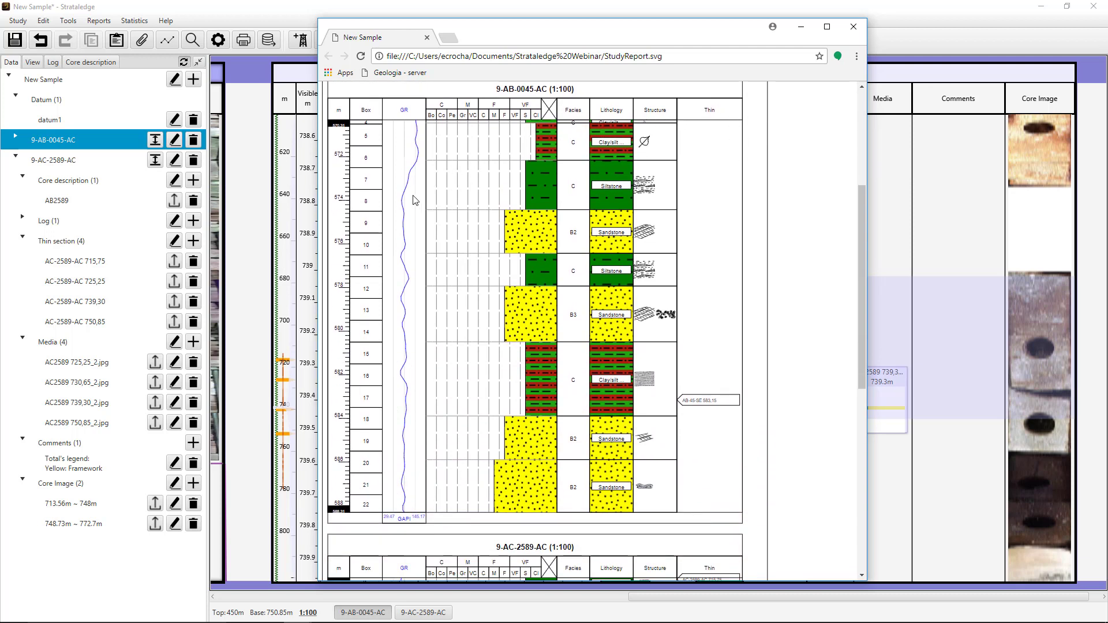
{"action": "scroll", "coordinate": [408, 225], "scroll_direction": "down", "scroll_amount": 5}
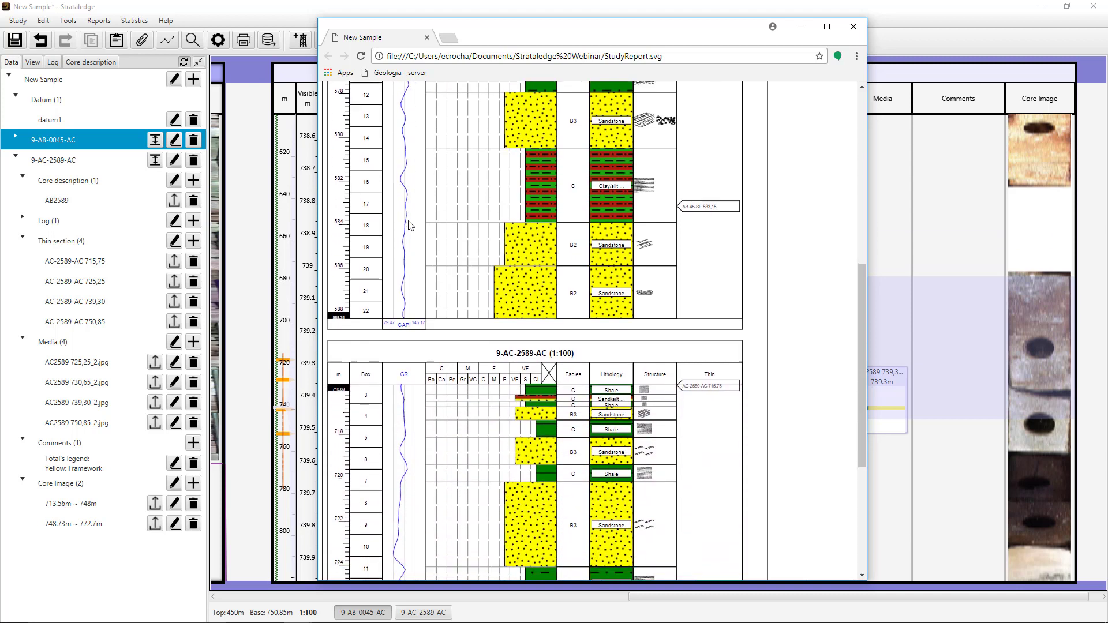
{"action": "scroll", "coordinate": [408, 224], "scroll_direction": "down", "scroll_amount": 3}
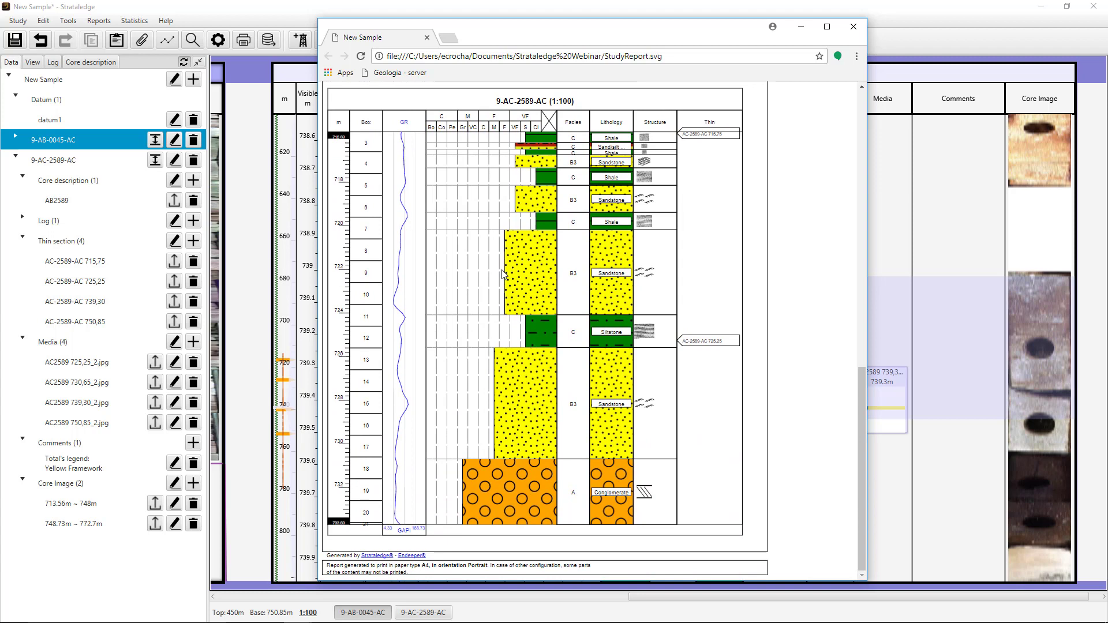
{"action": "scroll", "coordinate": [502, 274], "scroll_direction": "up", "scroll_amount": 1}
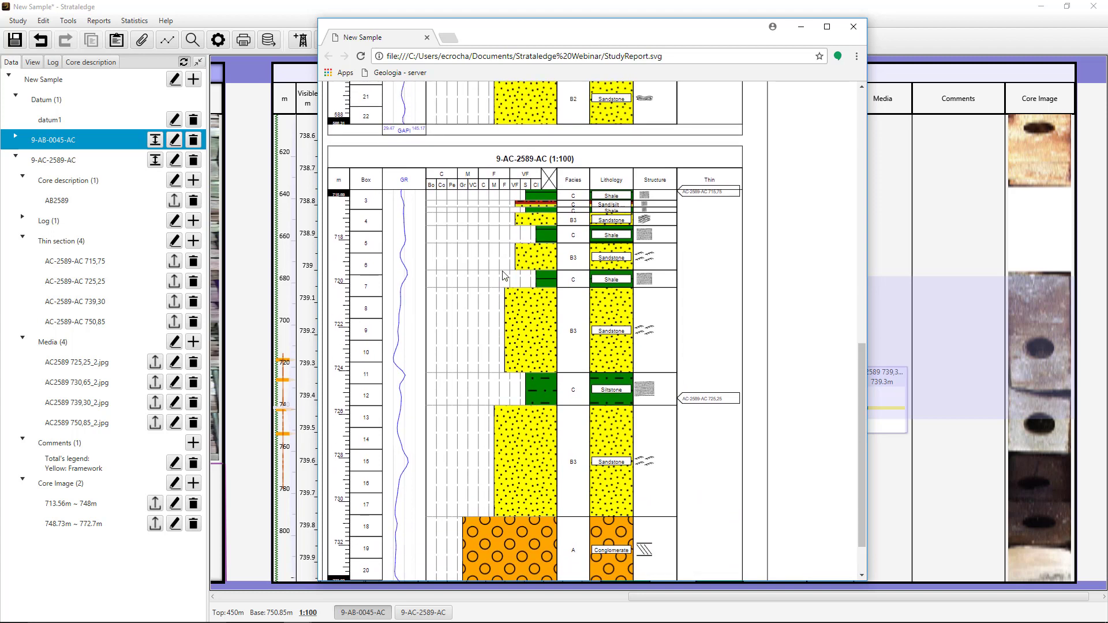
{"action": "scroll", "coordinate": [568, 219], "scroll_direction": "up", "scroll_amount": 1}
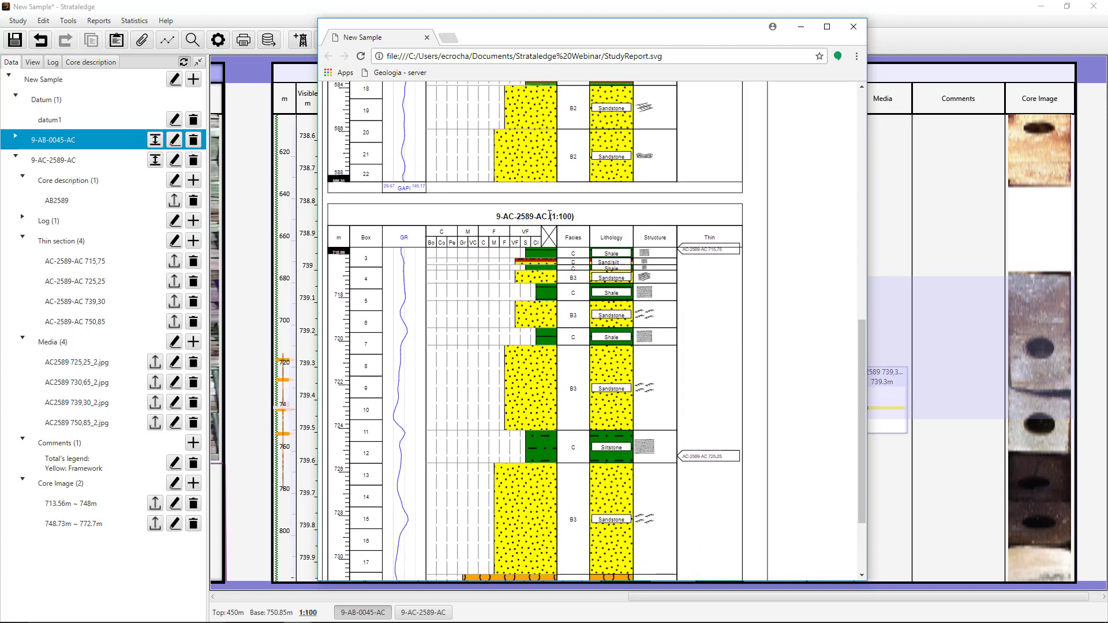
{"action": "scroll", "coordinate": [568, 219], "scroll_direction": "up", "scroll_amount": 8}
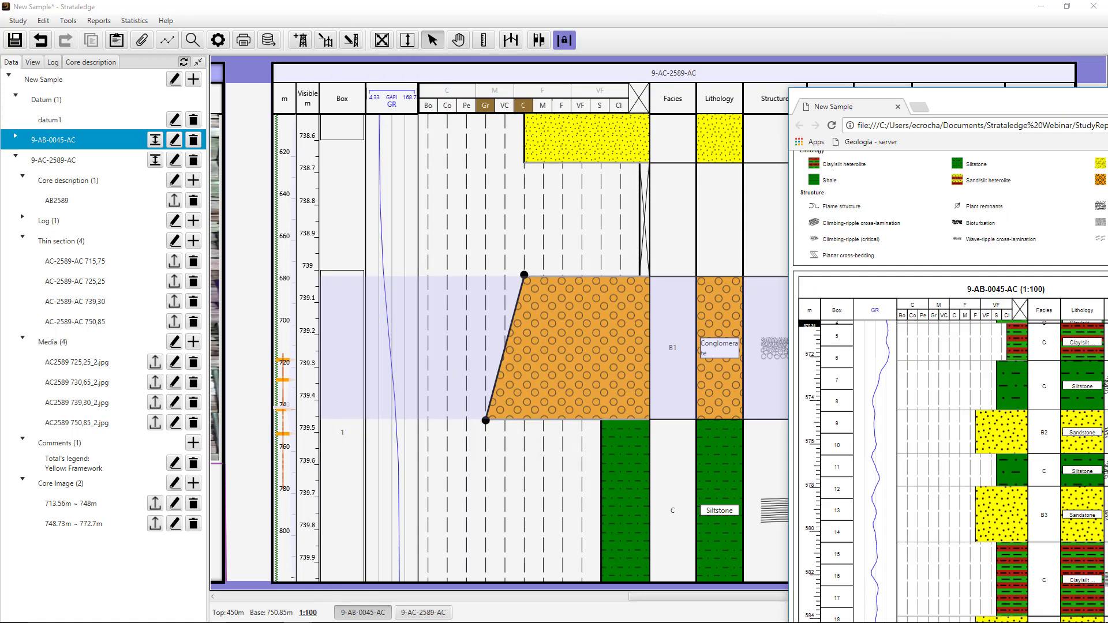
{"action": "left_click", "coordinate": [801, 26]}
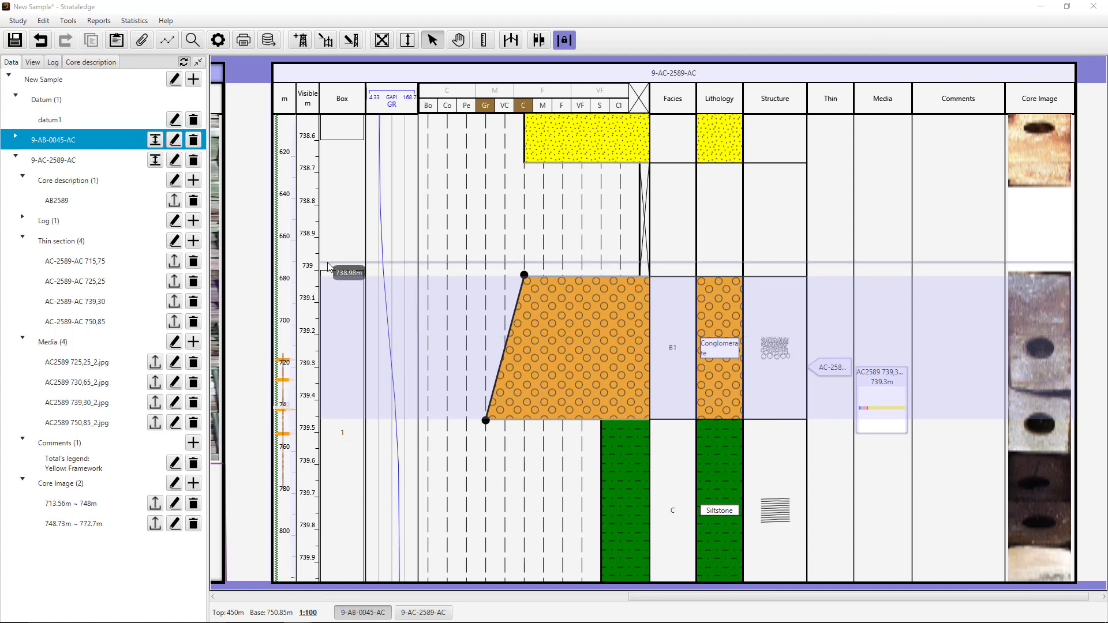
- Set up a data export of the stratigraphy of well 9-AB-0045-AC with the Grain Size, Sphericity and Lithology columns
{"action": "left_click", "coordinate": [269, 41]}
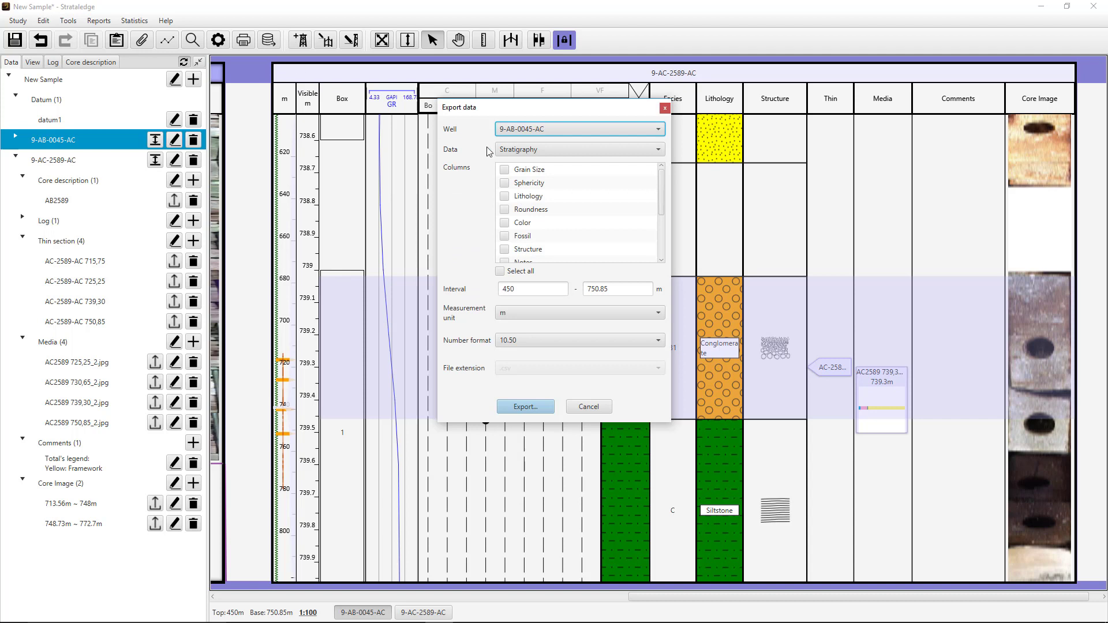
{"action": "left_click", "coordinate": [505, 169]}
{"action": "left_click", "coordinate": [506, 185]}
{"action": "left_click", "coordinate": [505, 198]}
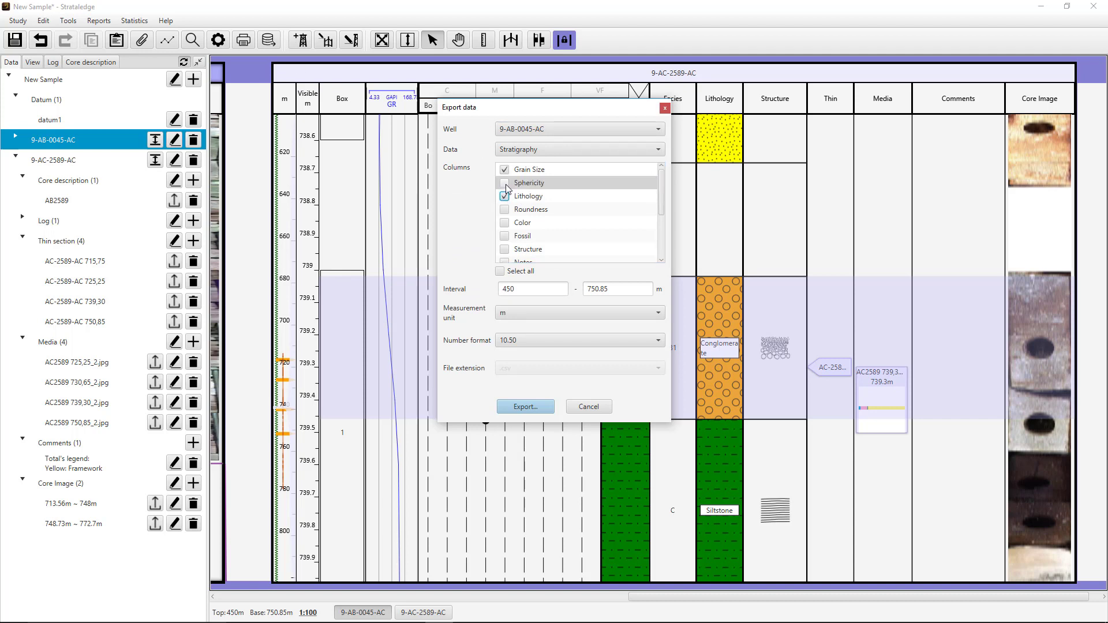
{"action": "left_click", "coordinate": [506, 184]}
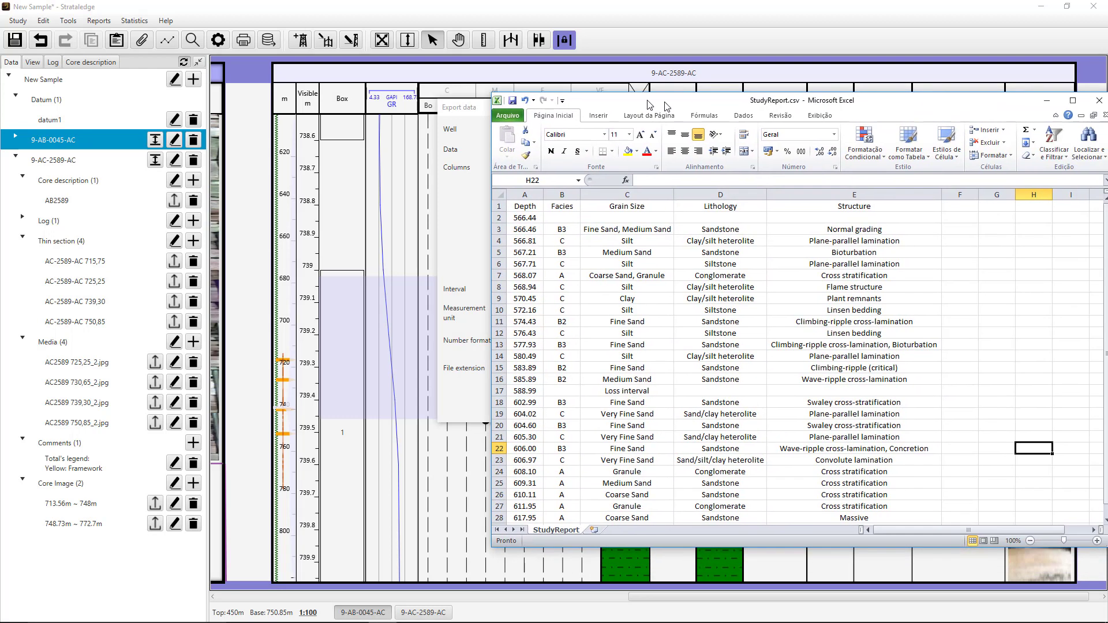
- Bring the Excel window with StudyReport.csv into view, examine the exported depth, facies and lithology rows, and move it away
{"action": "left_click_drag", "start_coordinate": [666, 106], "coordinate": [521, 99]}
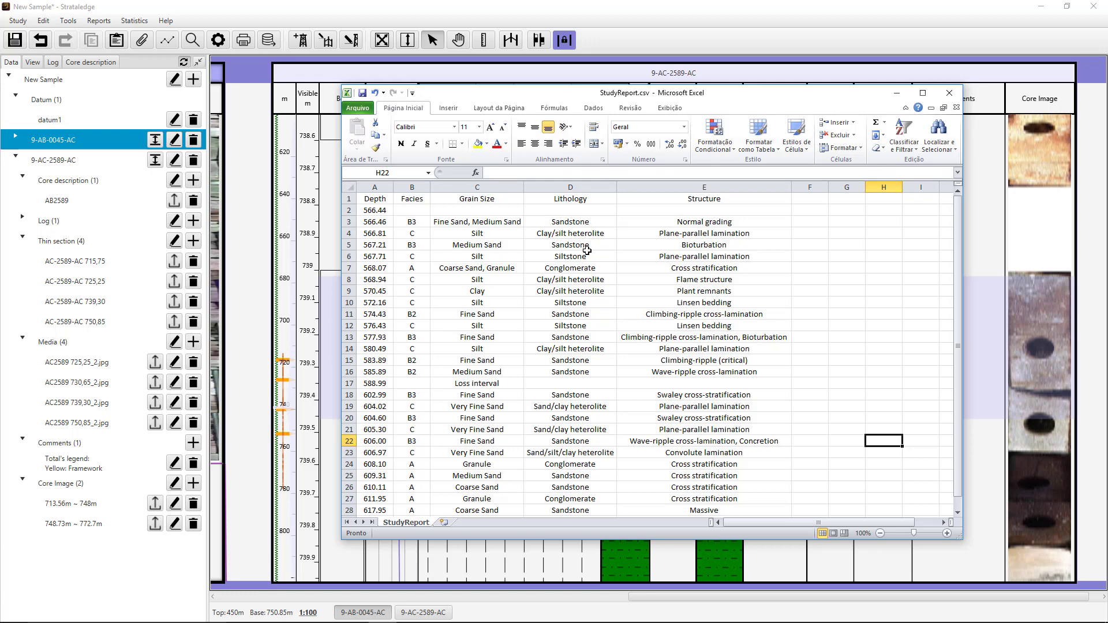
{"action": "scroll", "coordinate": [586, 251], "scroll_direction": "down", "scroll_amount": 1}
{"action": "scroll", "coordinate": [586, 251], "scroll_direction": "up", "scroll_amount": 1}
{"action": "left_click_drag", "start_coordinate": [597, 96], "coordinate": [1107, 167]}
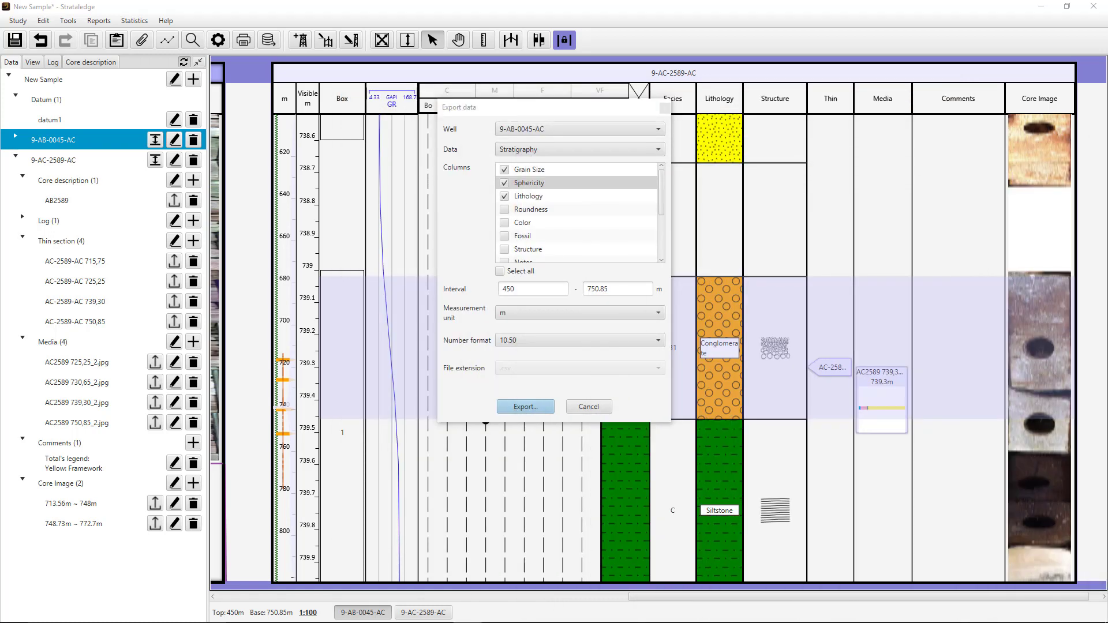